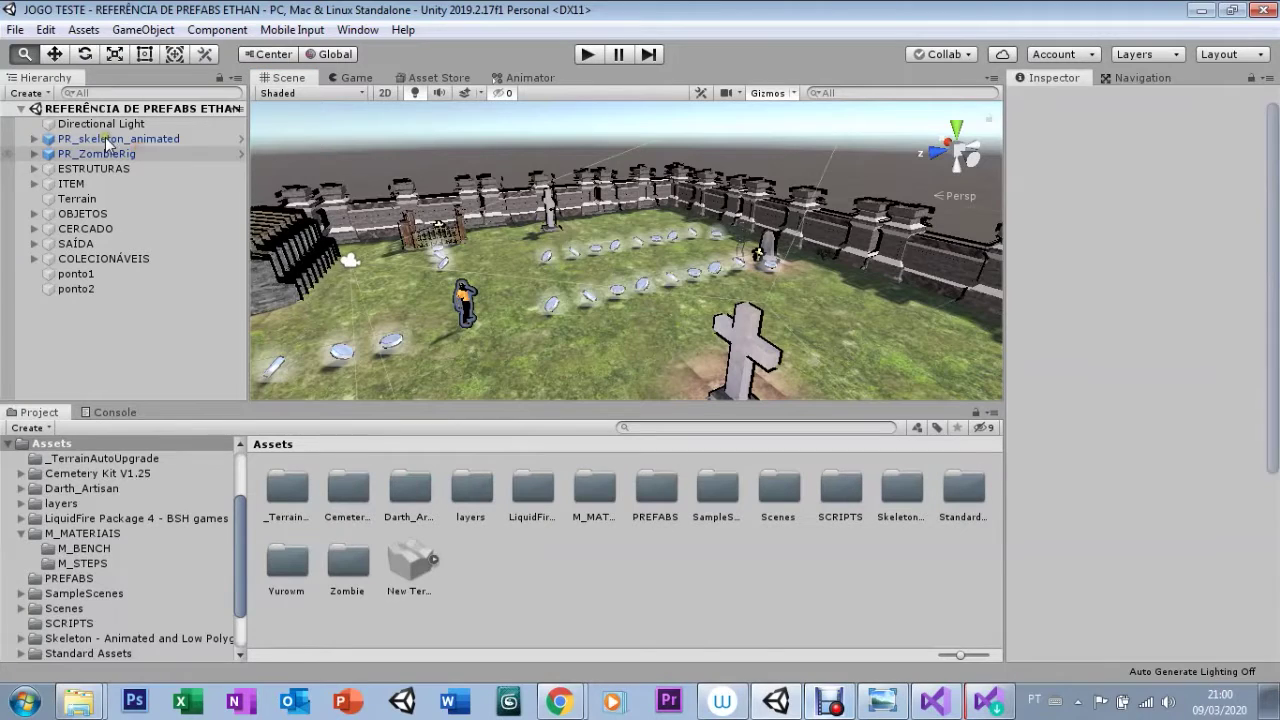
Select PR_skeleton_animated to show its Nav Mesh Agent settings in the Inspector
{"action": "left_click", "coordinate": [108, 140]}
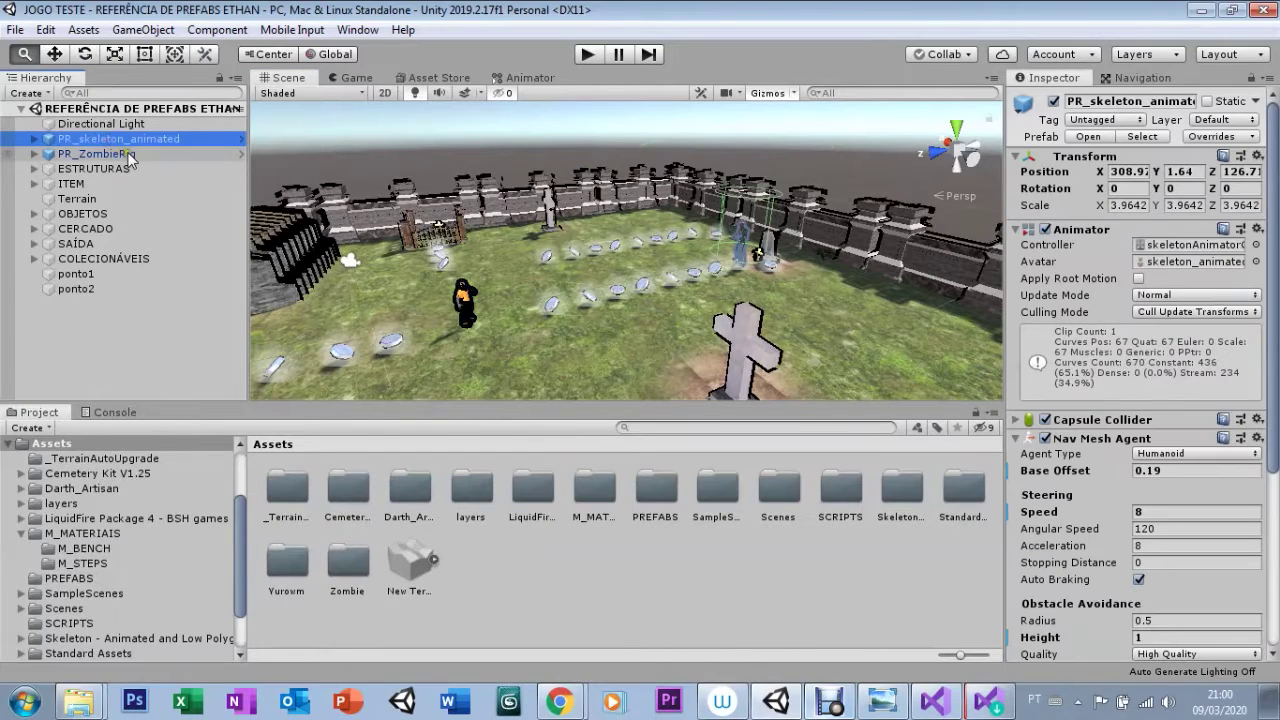
Switch the Skeleton_Body material from Standard to the Toon/Basic Outline shader and expand its properties
{"action": "double_click", "coordinate": [60, 140]}
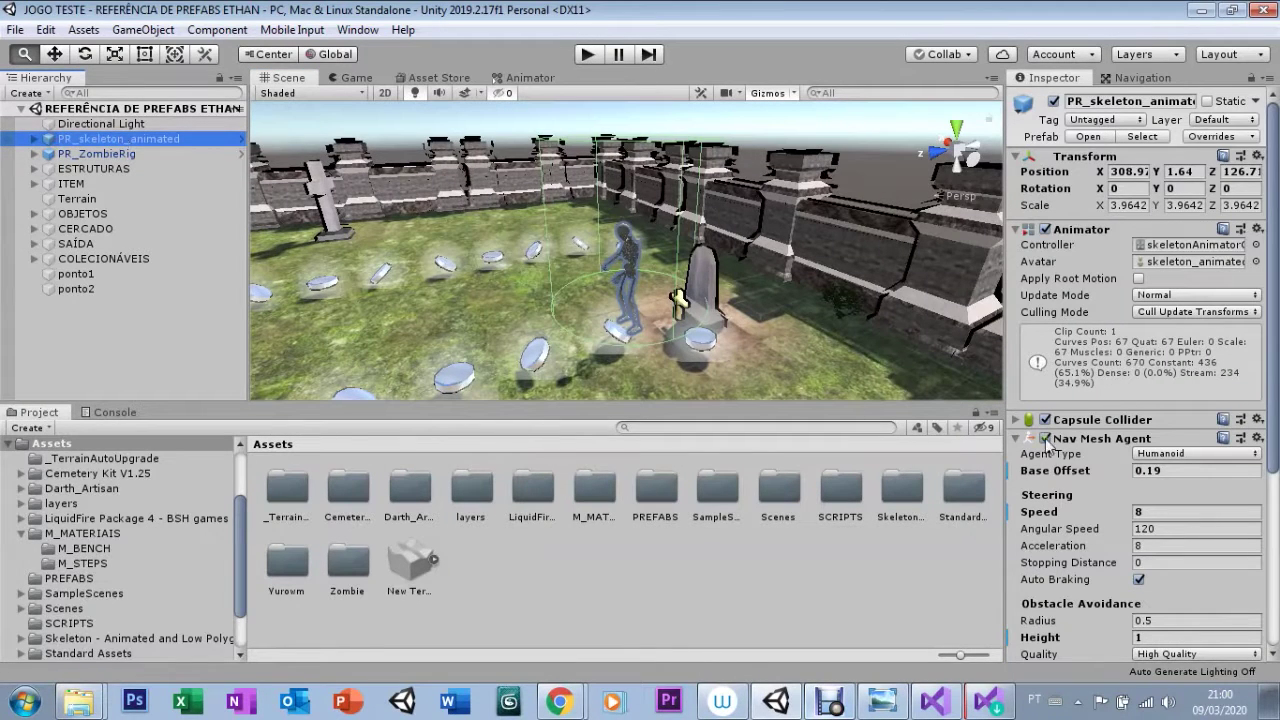
{"action": "left_click", "coordinate": [1015, 438]}
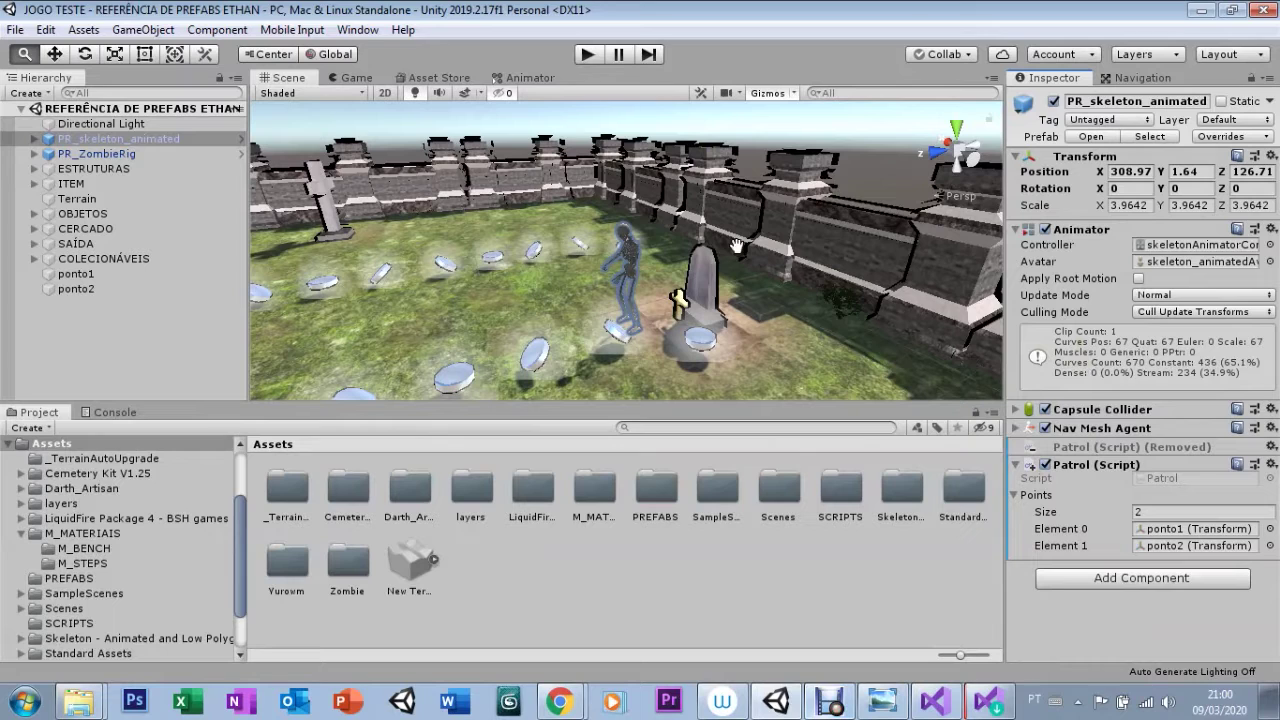
{"action": "left_click", "coordinate": [628, 283]}
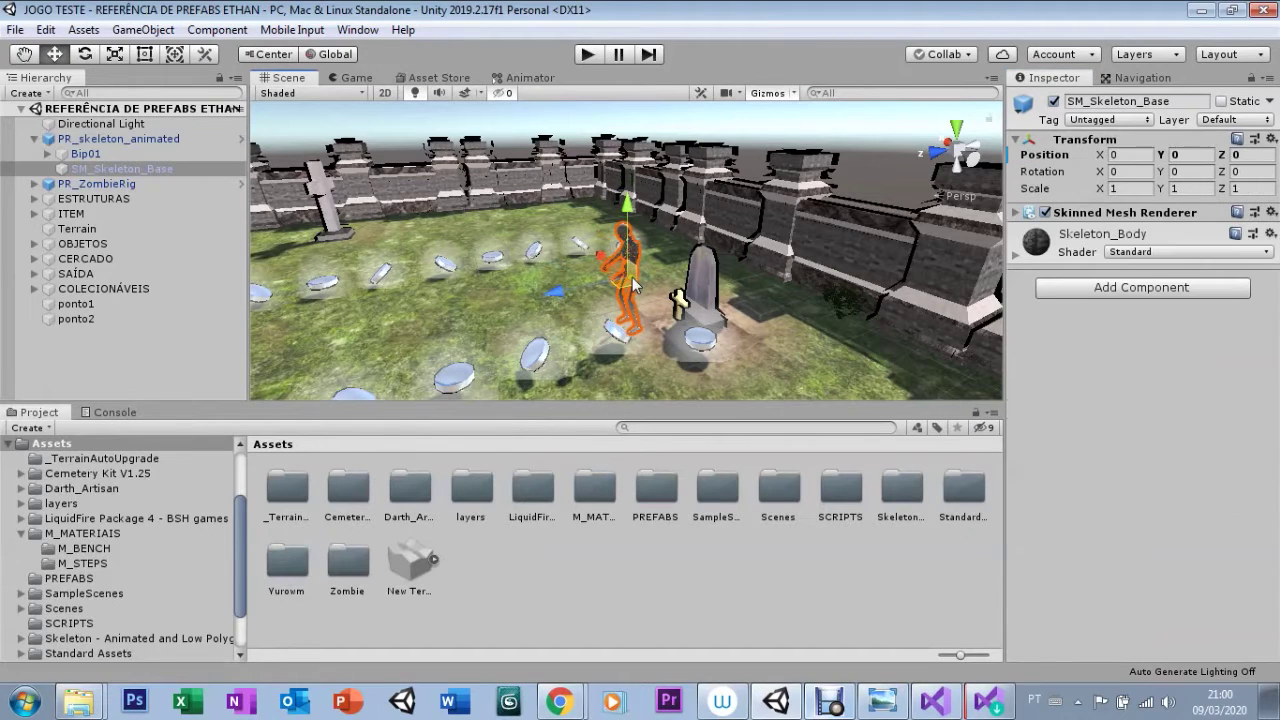
{"action": "left_click", "coordinate": [1131, 252]}
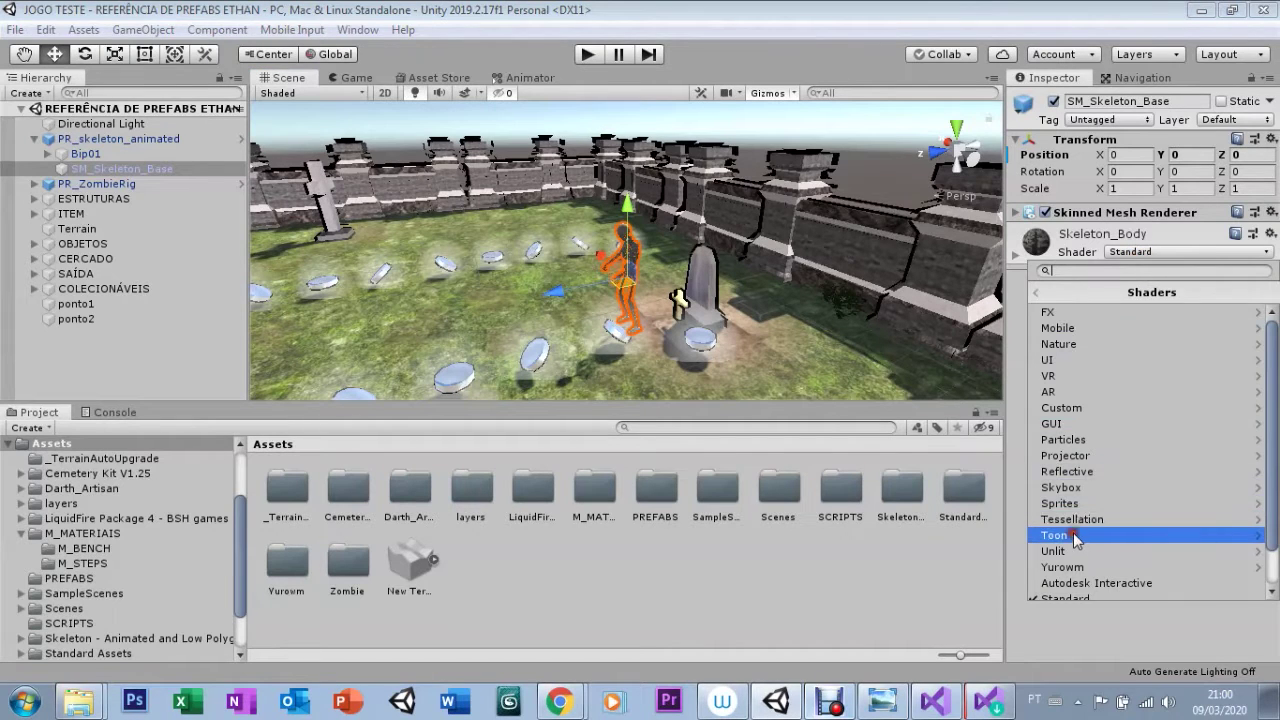
{"action": "left_click", "coordinate": [1072, 535]}
{"action": "left_click", "coordinate": [1094, 329]}
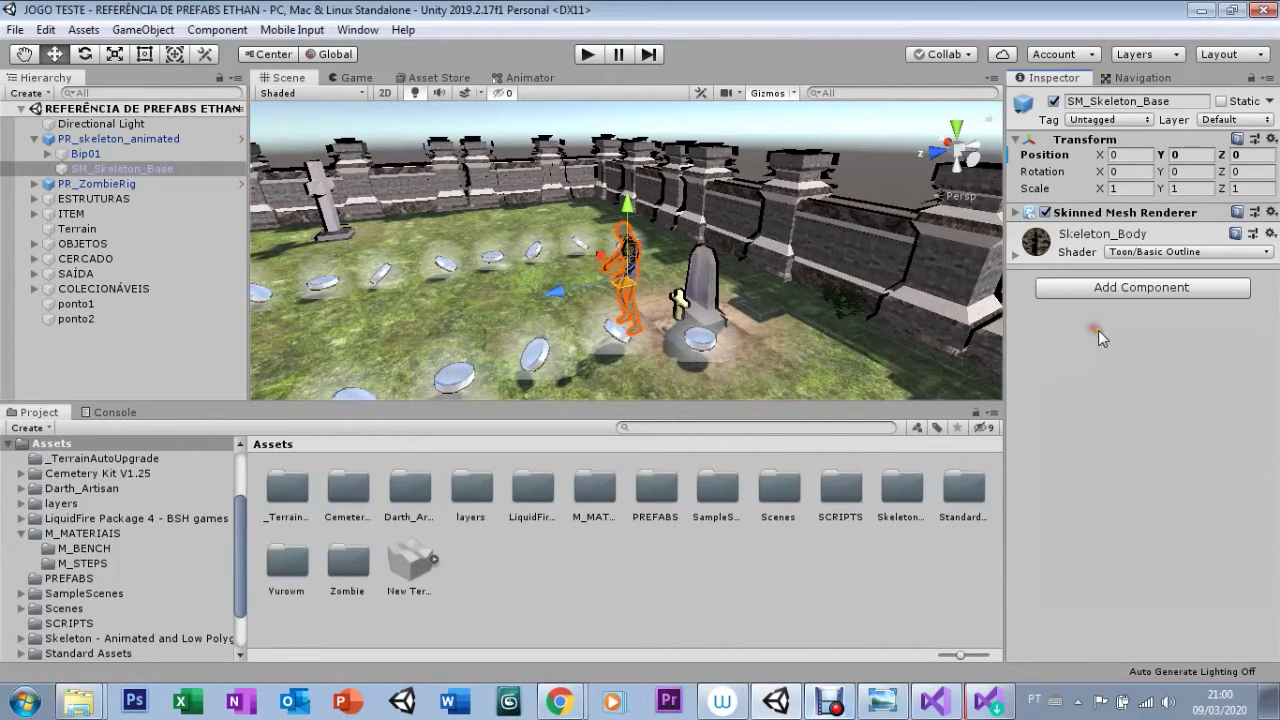
{"action": "left_click", "coordinate": [1018, 258]}
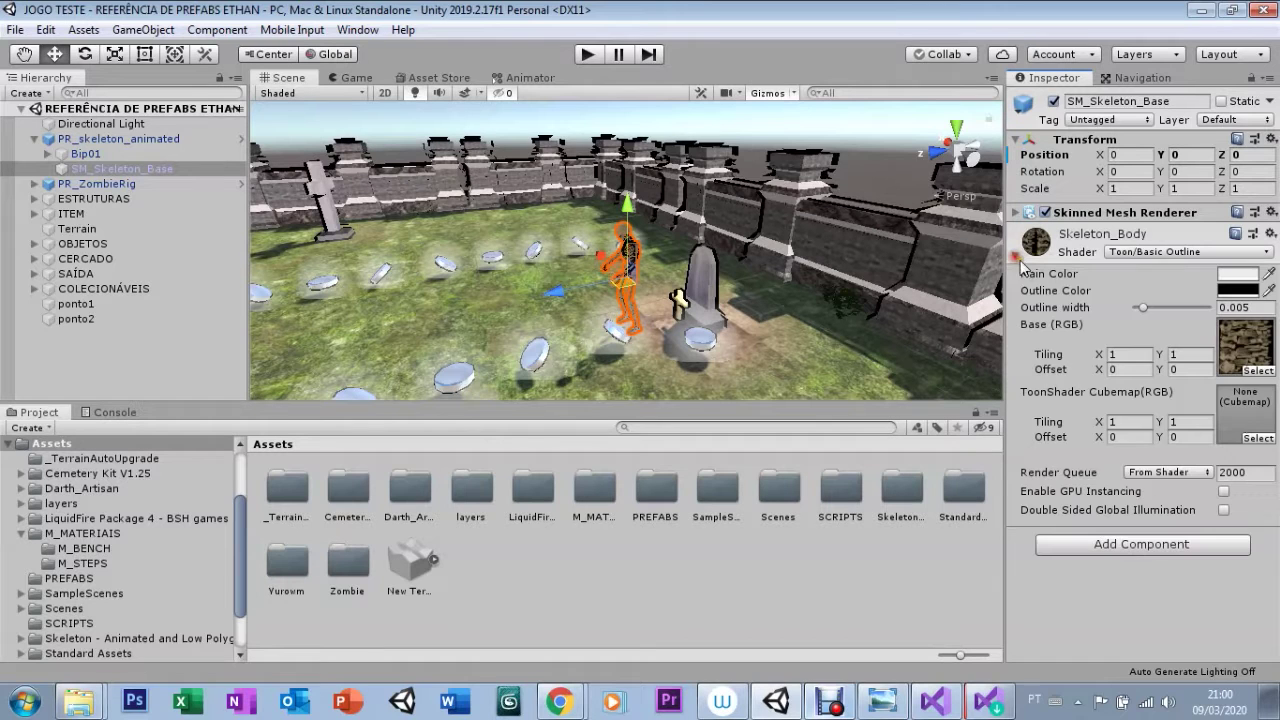
Assign the ToonLit cubemap to the Skeleton_Body toon shader, then view the Game tab
{"action": "left_click", "coordinate": [1256, 438]}
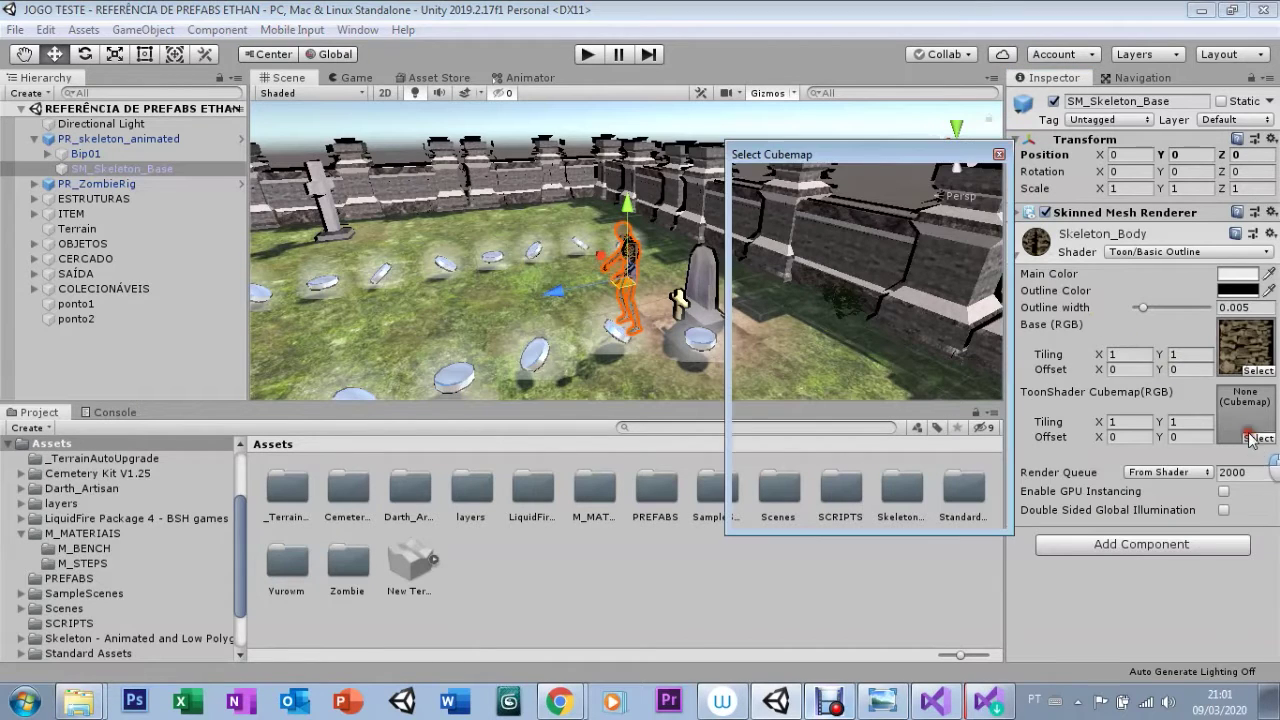
{"action": "left_click", "coordinate": [772, 236]}
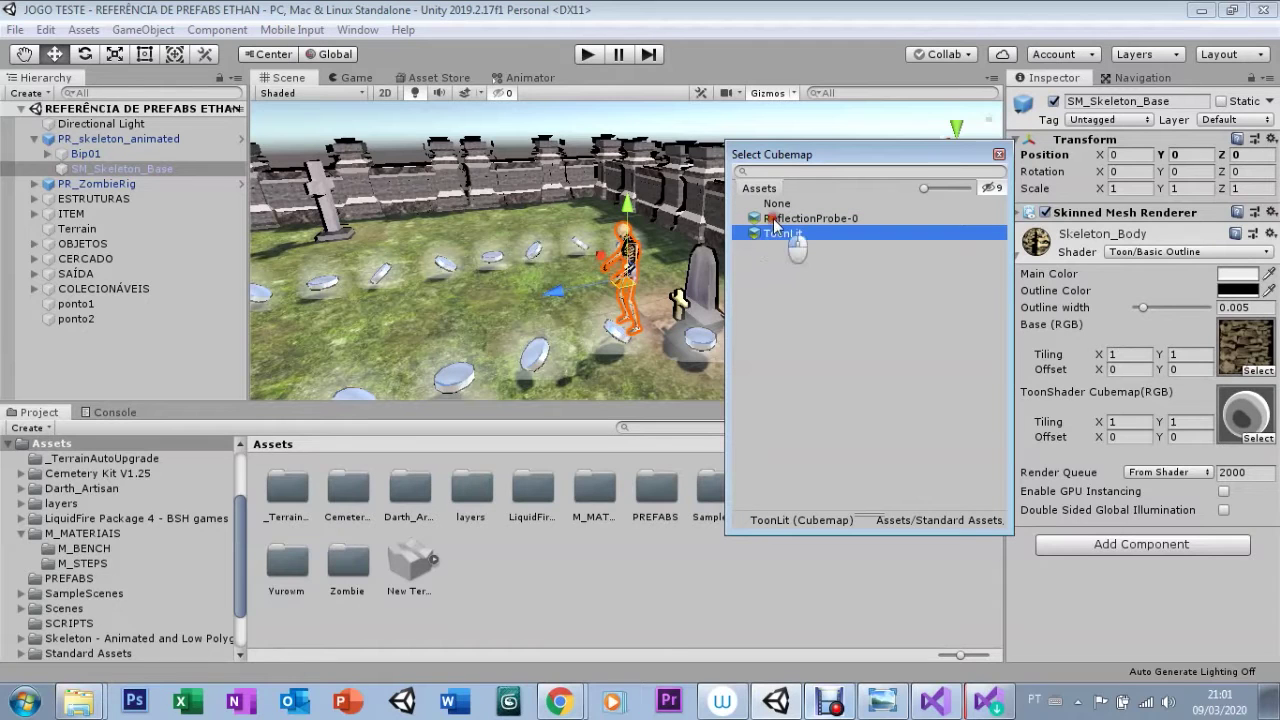
{"action": "left_click", "coordinate": [770, 220]}
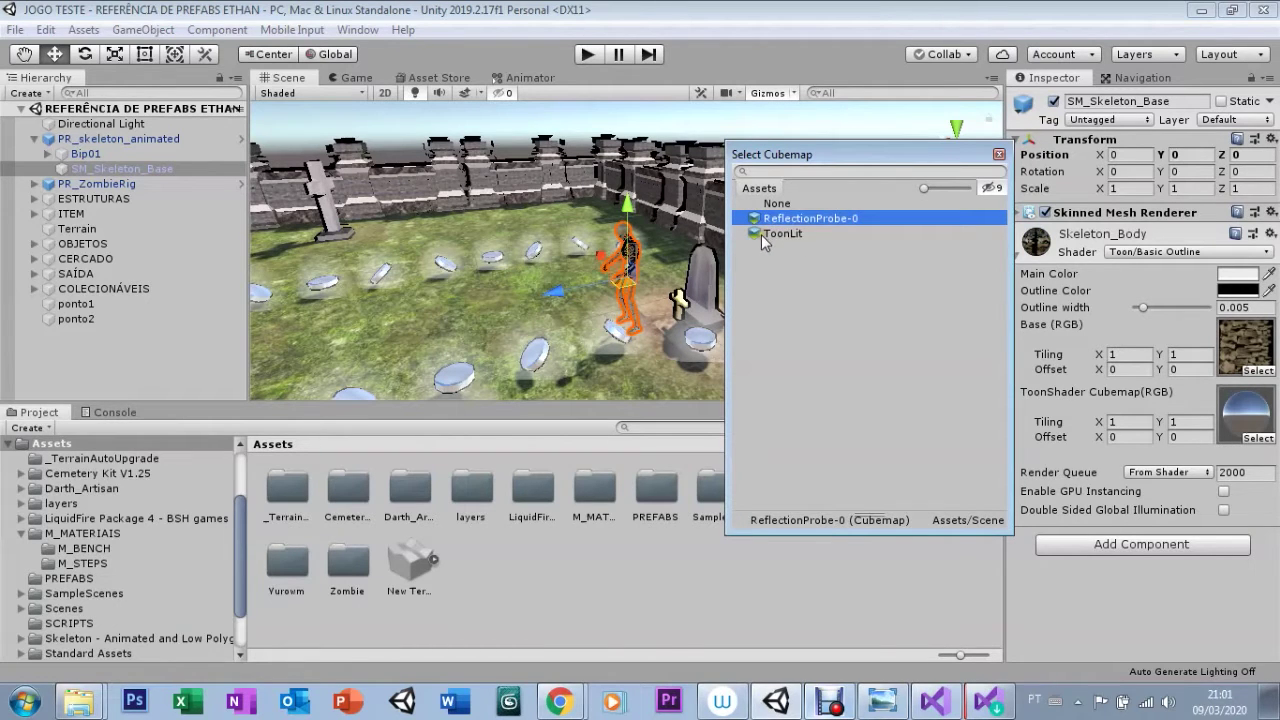
{"action": "left_click", "coordinate": [762, 236]}
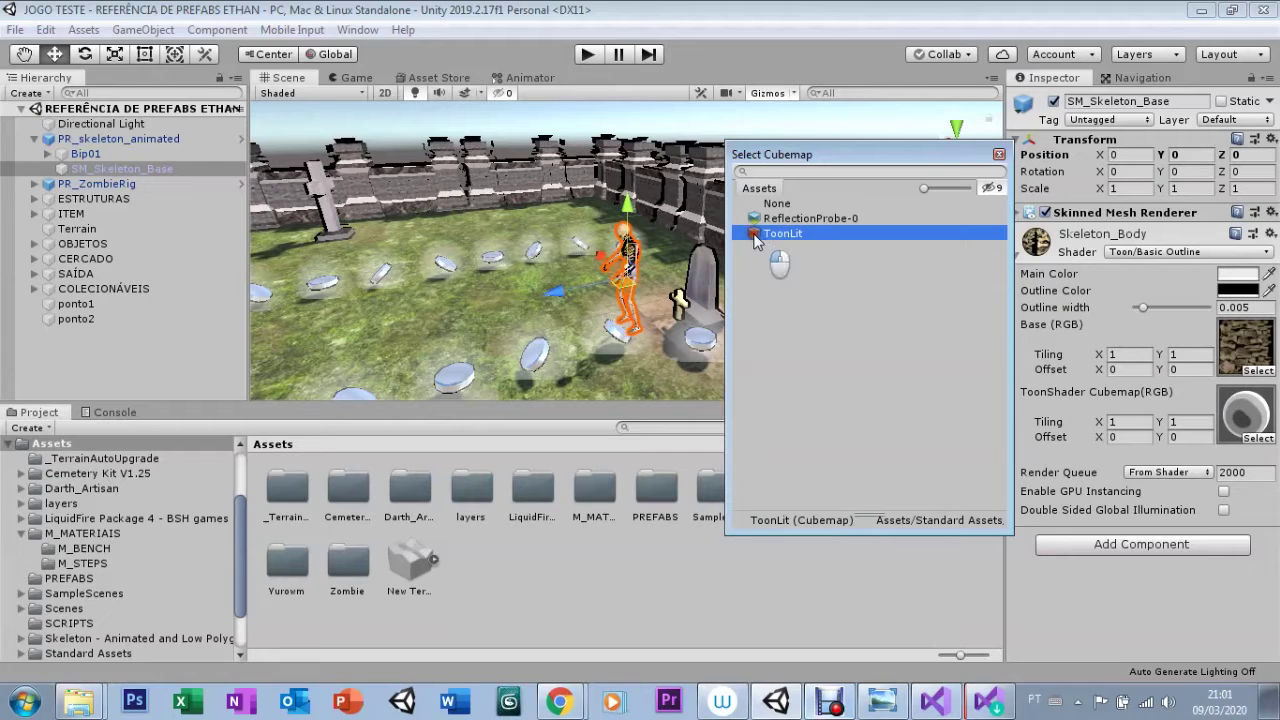
{"action": "double_click", "coordinate": [760, 236]}
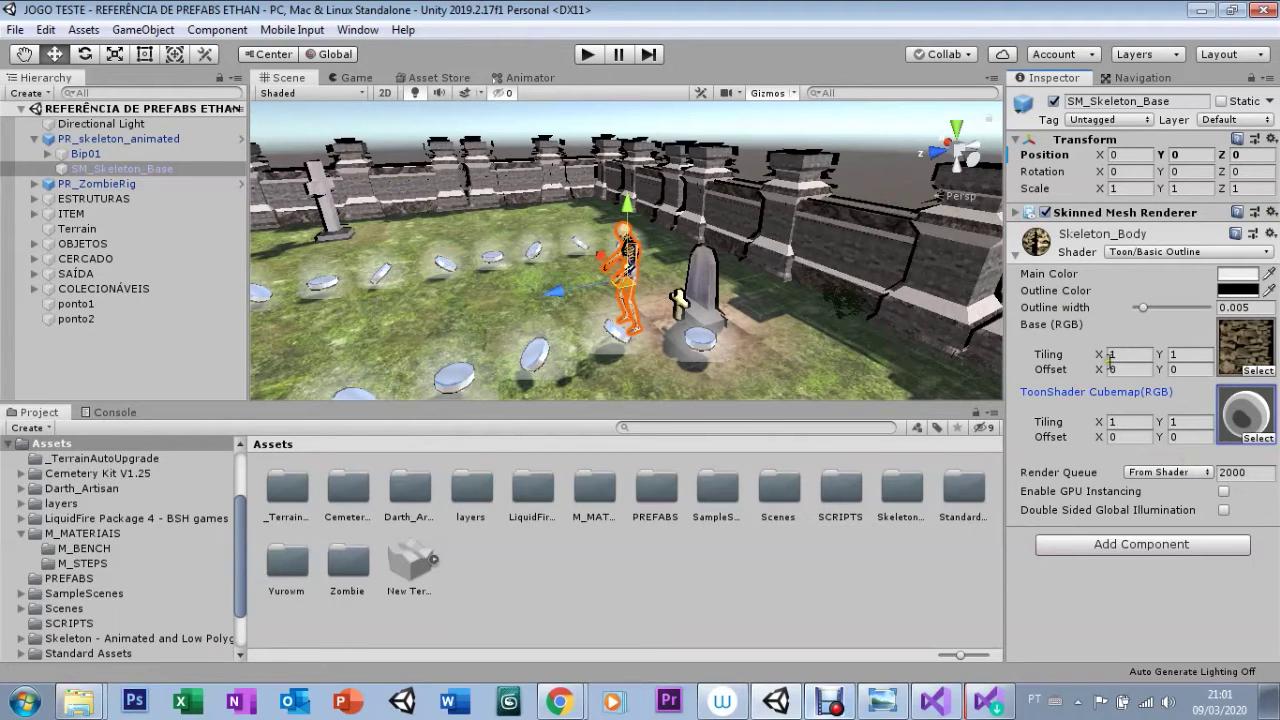
{"action": "left_click", "coordinate": [440, 106]}
{"action": "left_click", "coordinate": [350, 78]}
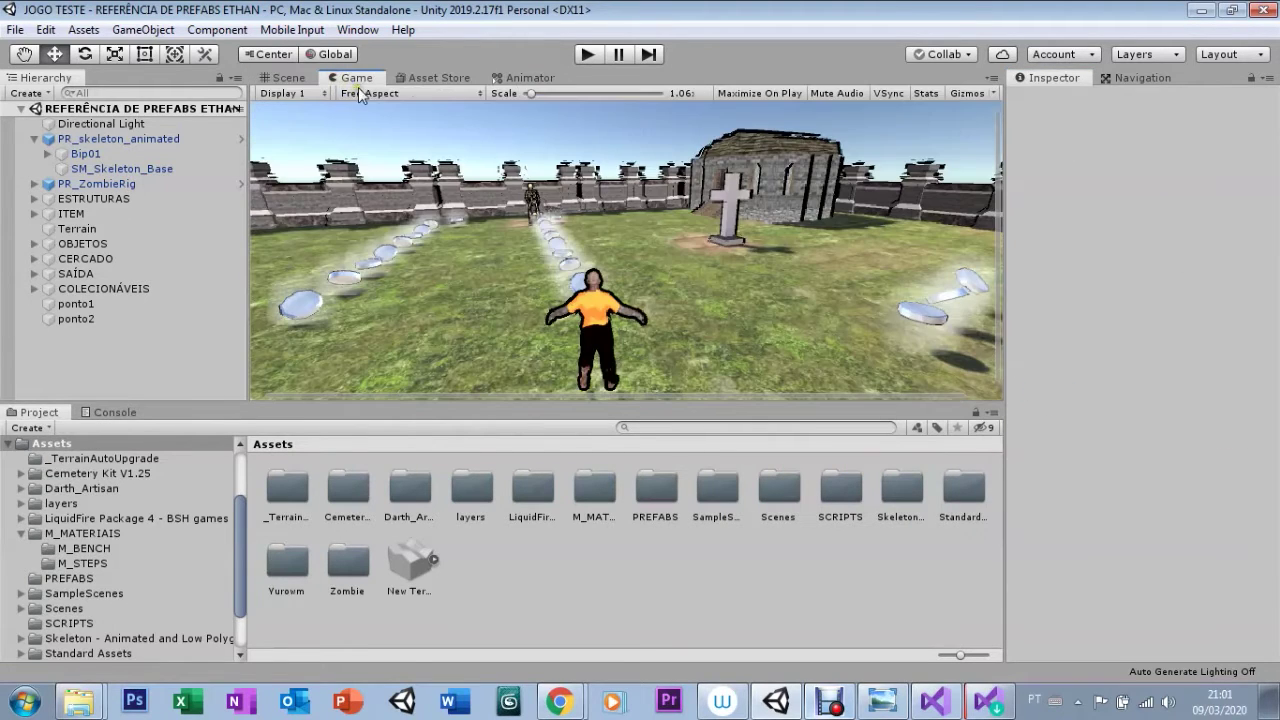
Play-test the toon-outlined skeleton approaching the player, then stop and return to Scene view
{"action": "left_click", "coordinate": [588, 56]}
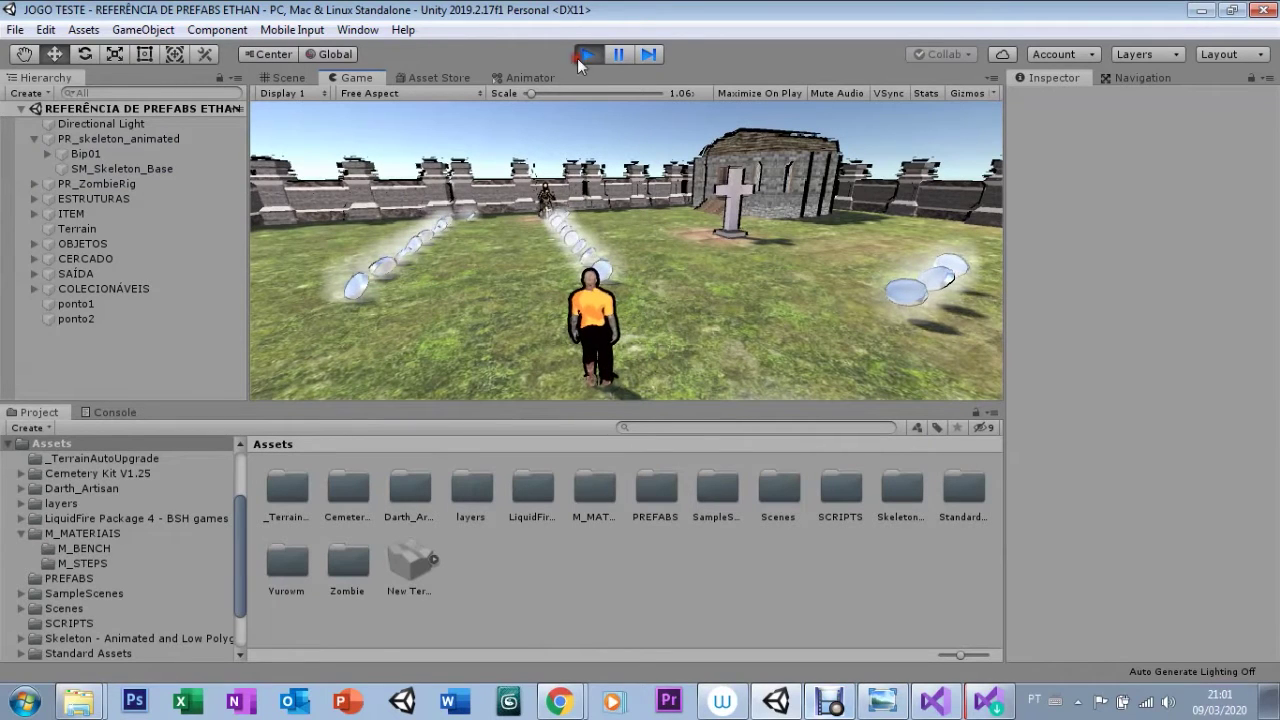
{"action": "left_click", "coordinate": [584, 55]}
{"action": "left_click", "coordinate": [276, 78]}
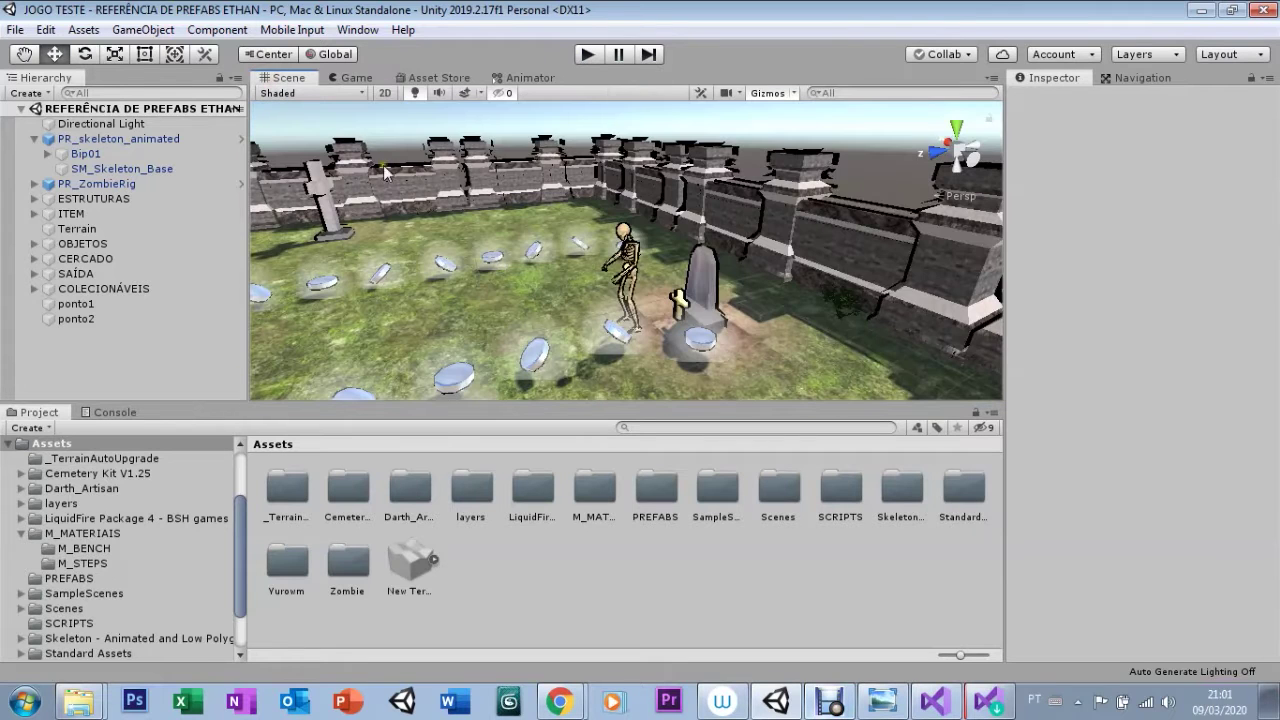
Create an empty game object in the Hierarchy named INIMIGO
{"action": "mouse_move", "coordinate": [471, 299]}
{"action": "right_mouse_down"}
{"action": "mouse_move", "coordinate": [579, 357]}
{"action": "mouse_move", "coordinate": [520, 345]}
{"action": "right_mouse_up"}
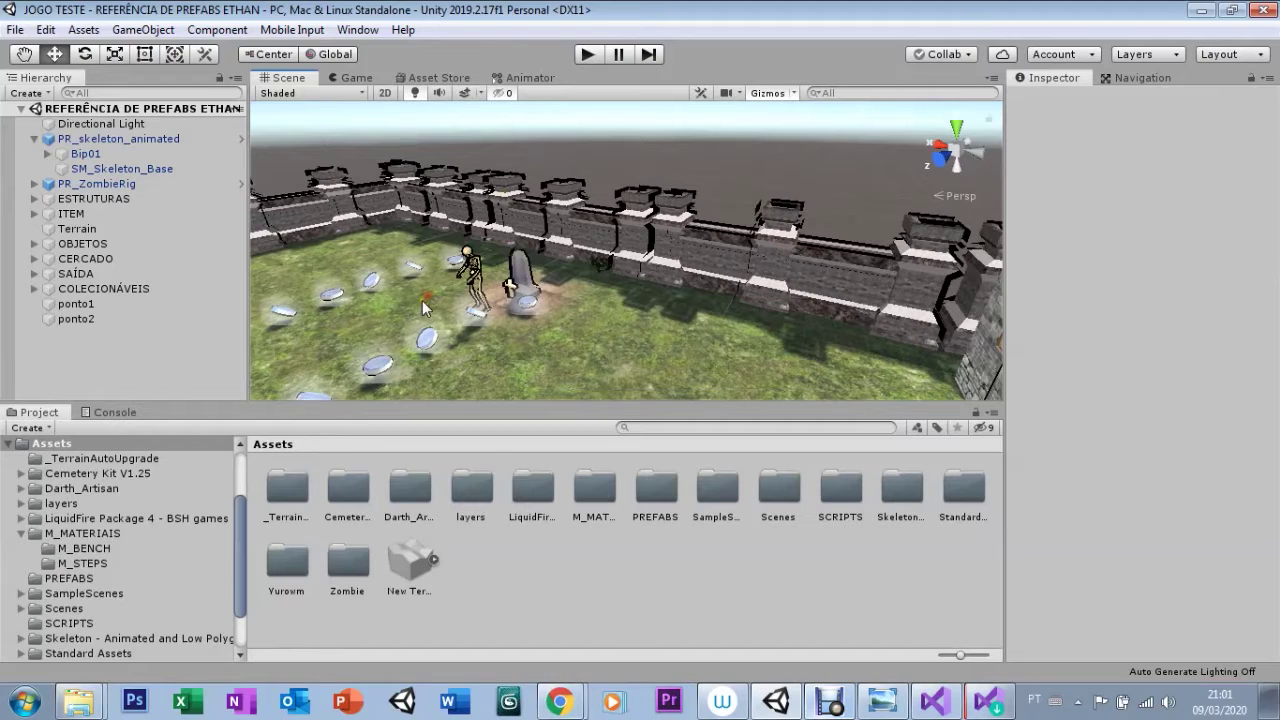
{"action": "left_click", "coordinate": [116, 355]}
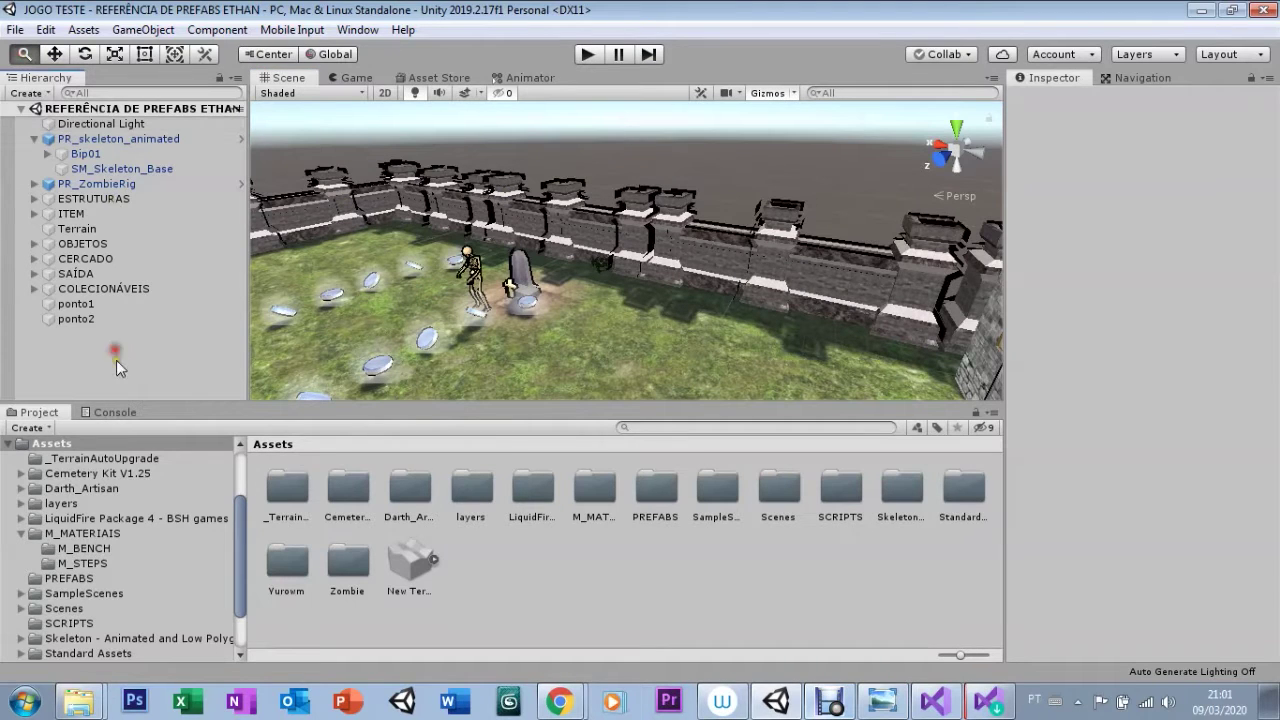
{"action": "right_click", "coordinate": [110, 363]}
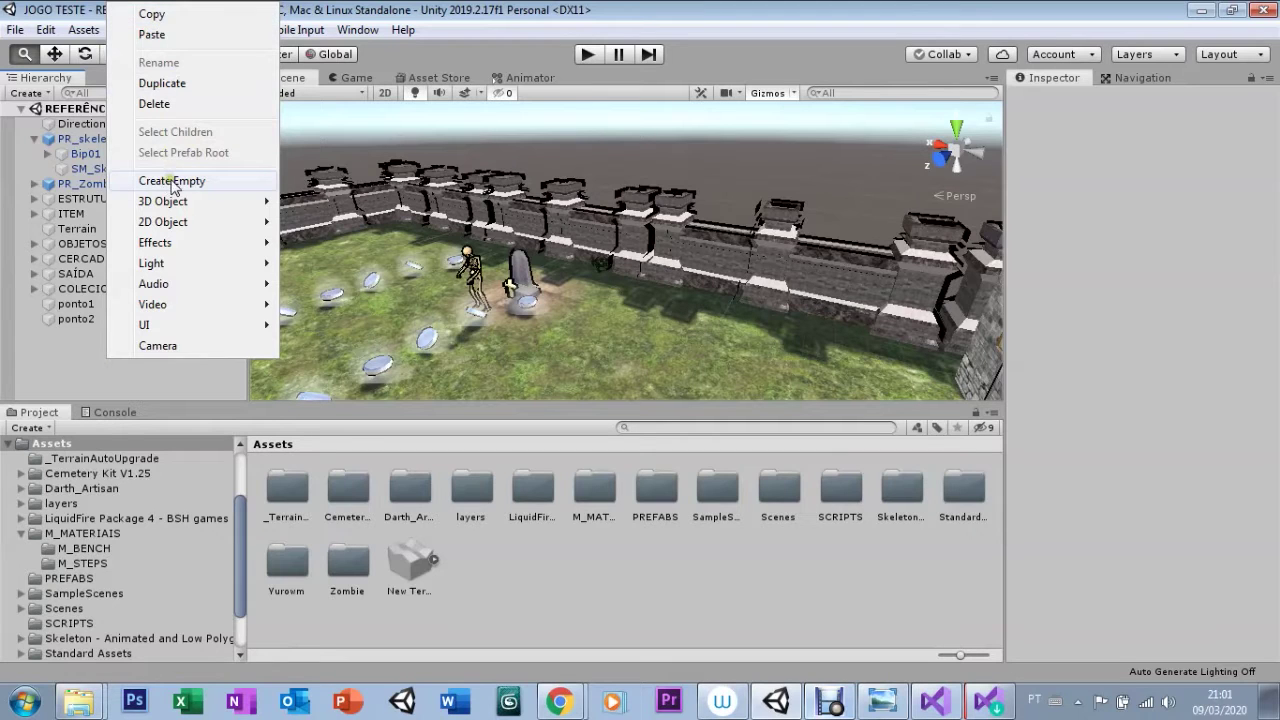
{"action": "left_click", "coordinate": [172, 181]}
{"action": "left_click", "coordinate": [79, 335]}
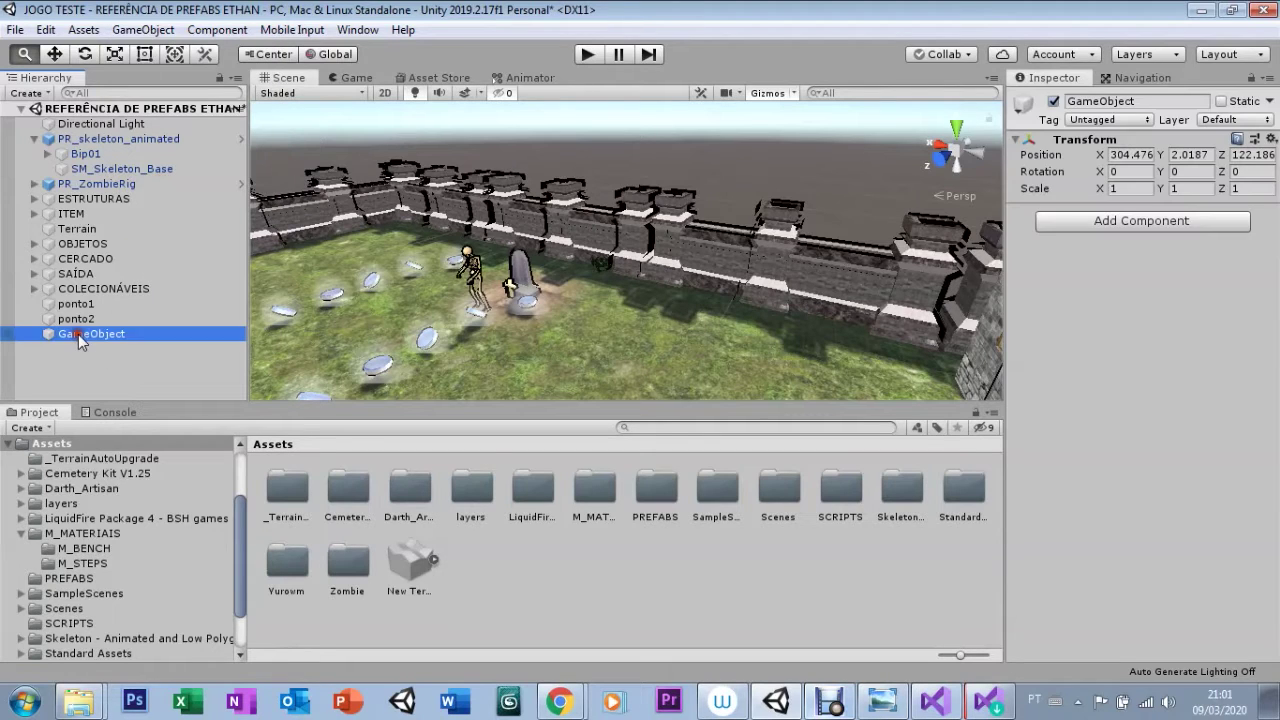
{"action": "left_click", "coordinate": [87, 336]}
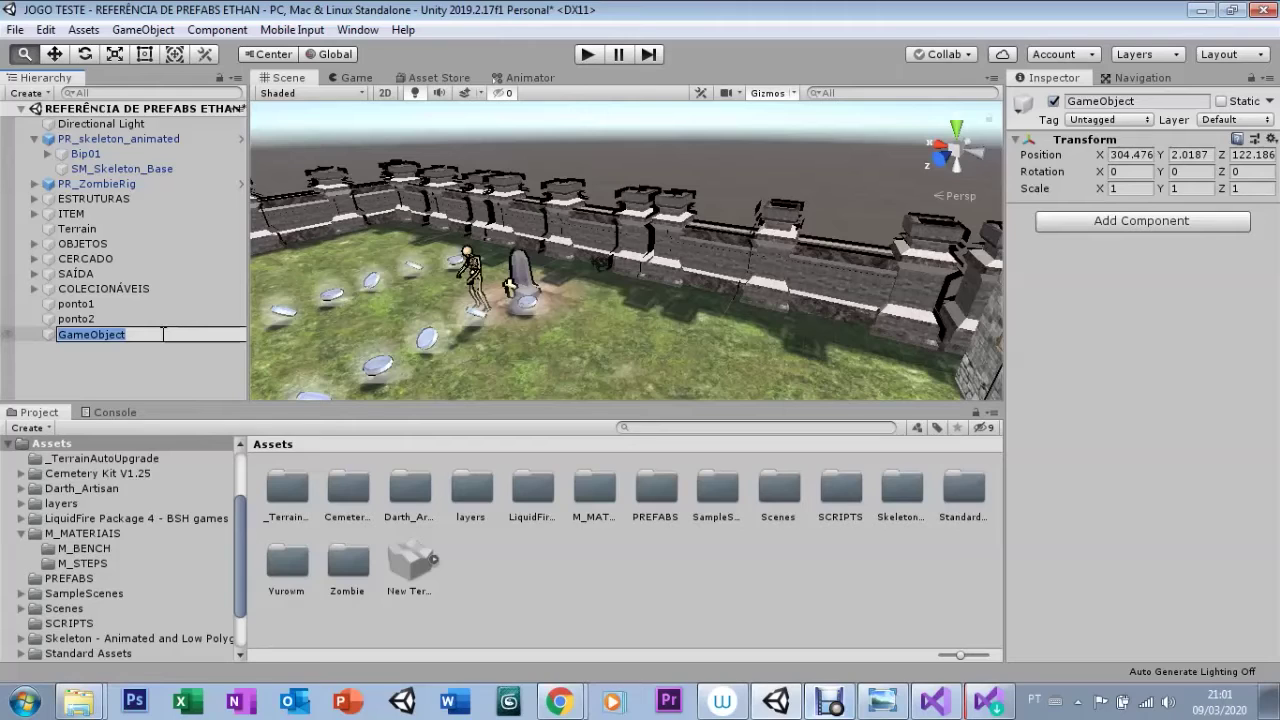
{"action": "type", "text": "INIMIGO"}
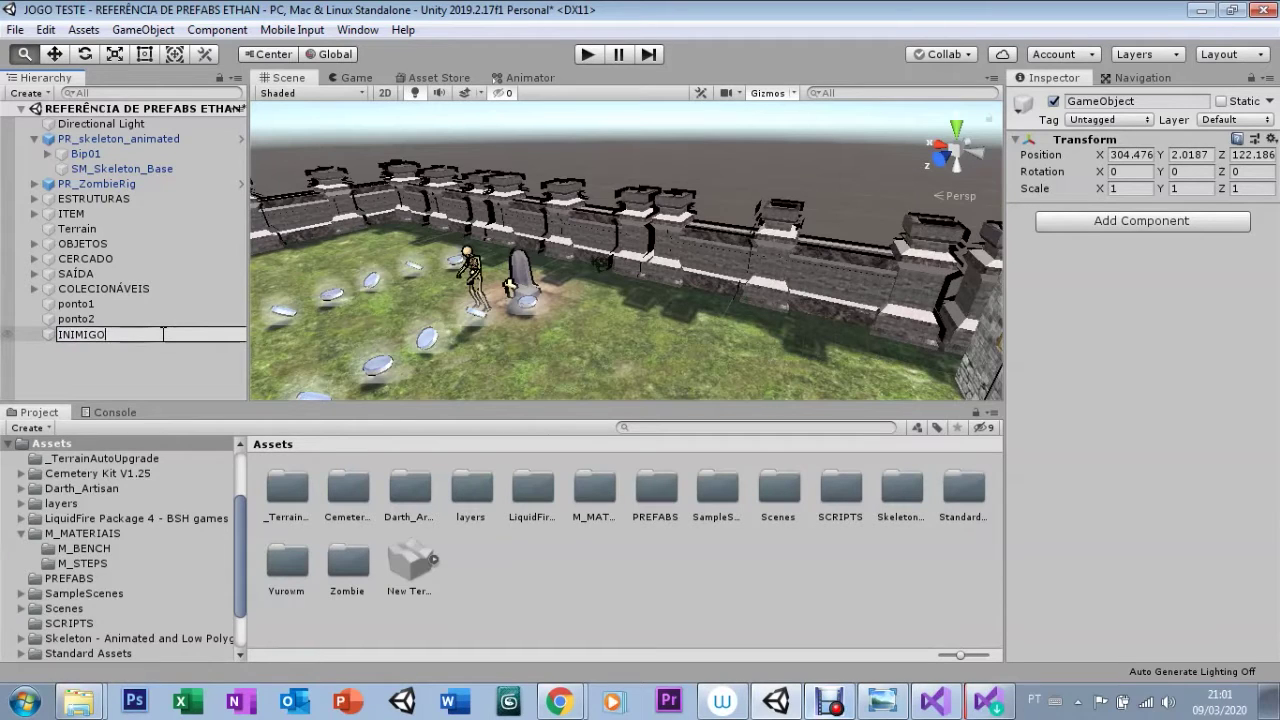
{"action": "key", "text": "Return"}
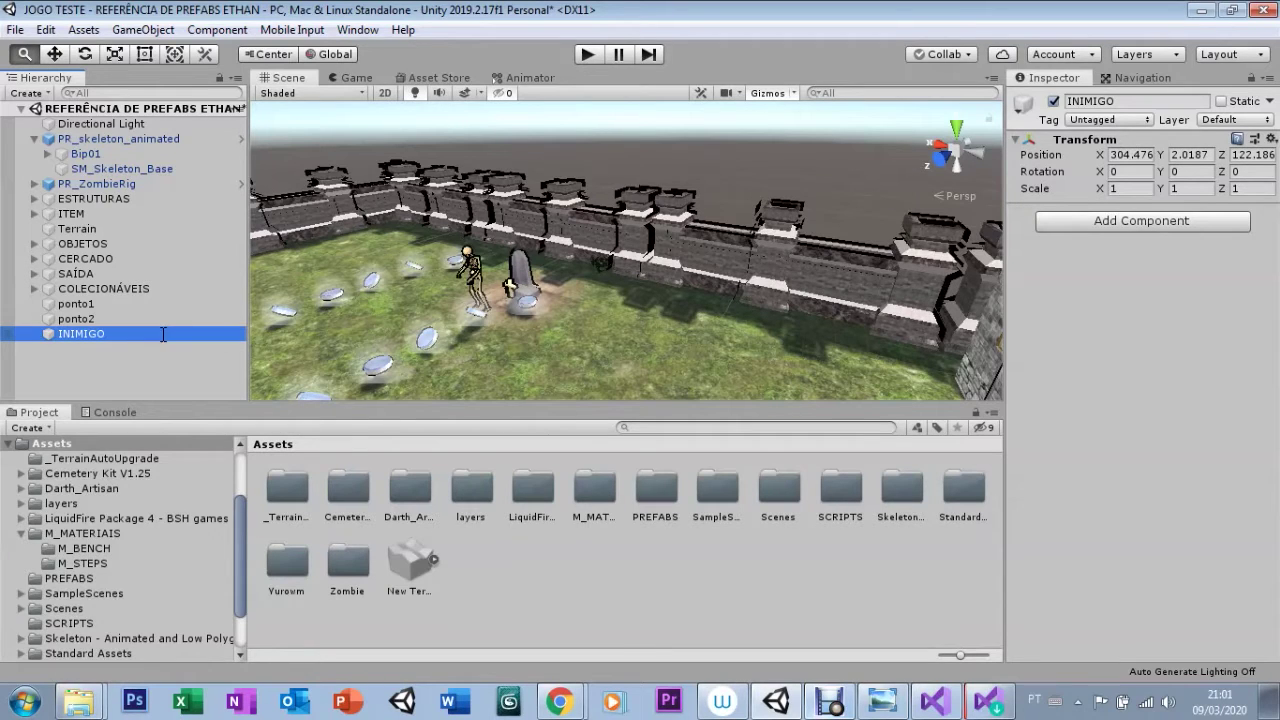
Parent PR_skeleton_animated under the INIMIGO object
{"action": "left_click", "coordinate": [57, 142]}
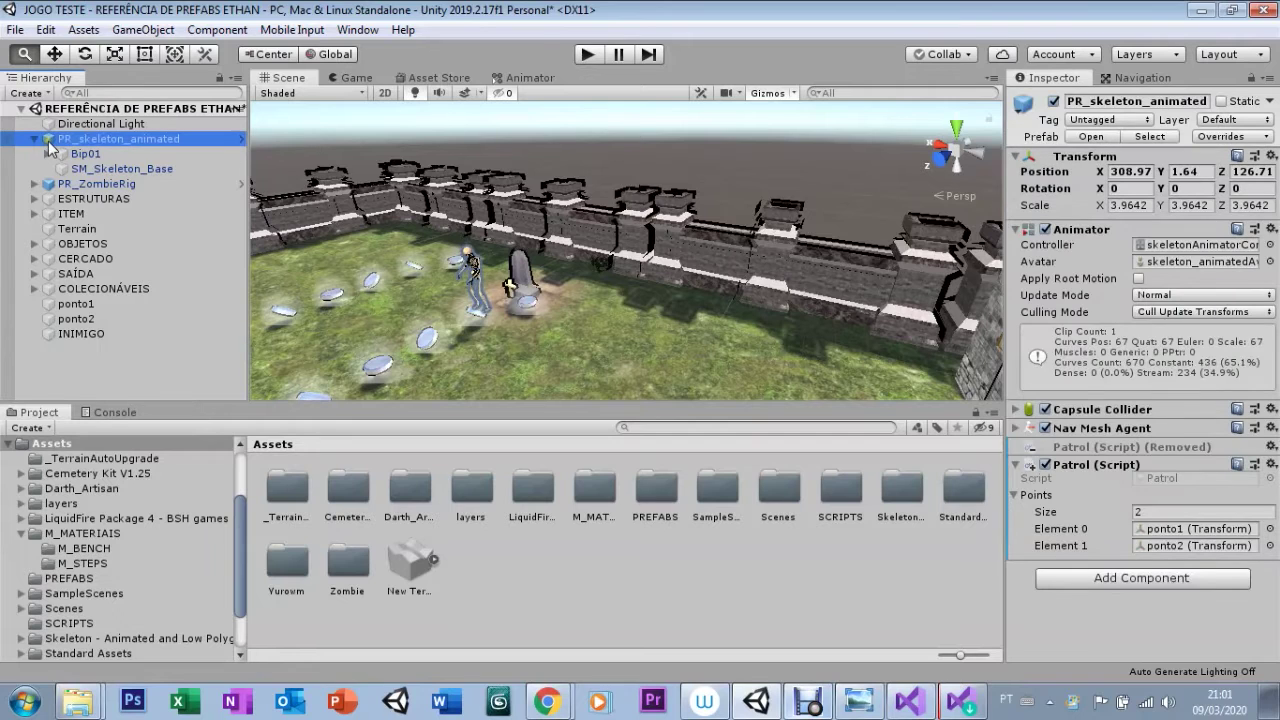
{"action": "left_click_drag", "start_coordinate": [47, 145], "coordinate": [110, 337]}
{"action": "left_click", "coordinate": [44, 308]}
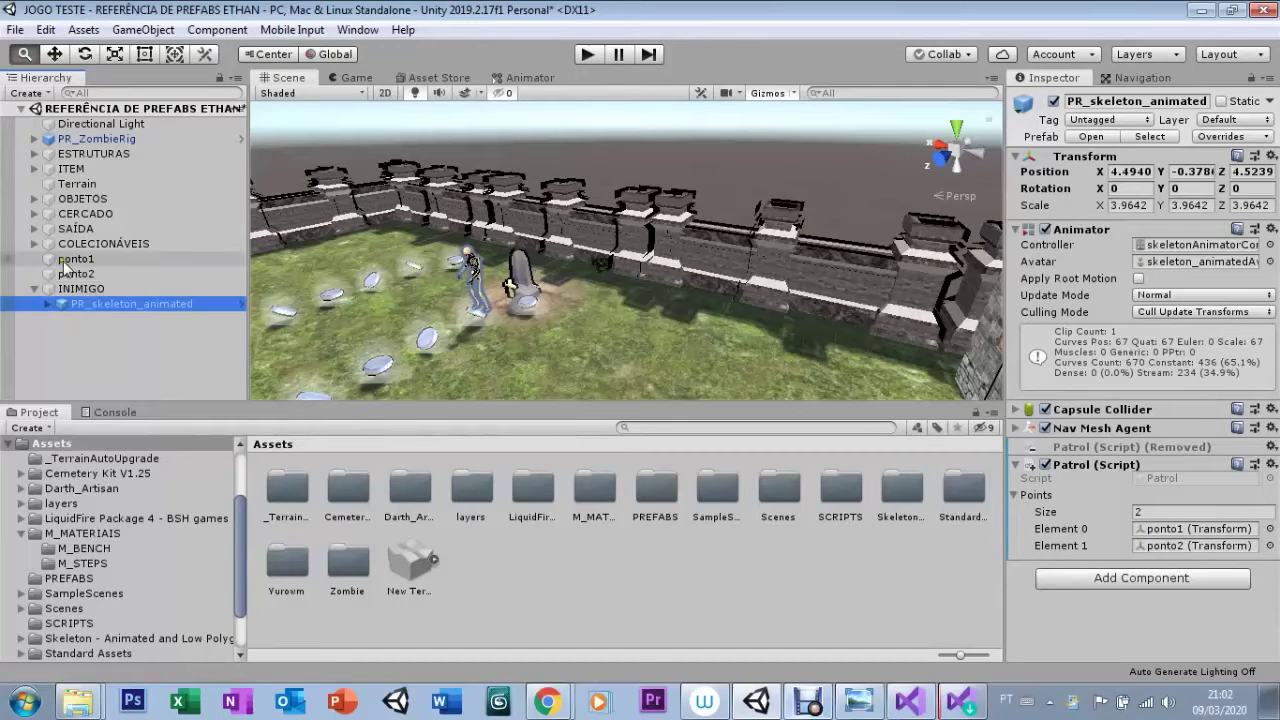
{"action": "right_click", "coordinate": [131, 350]}
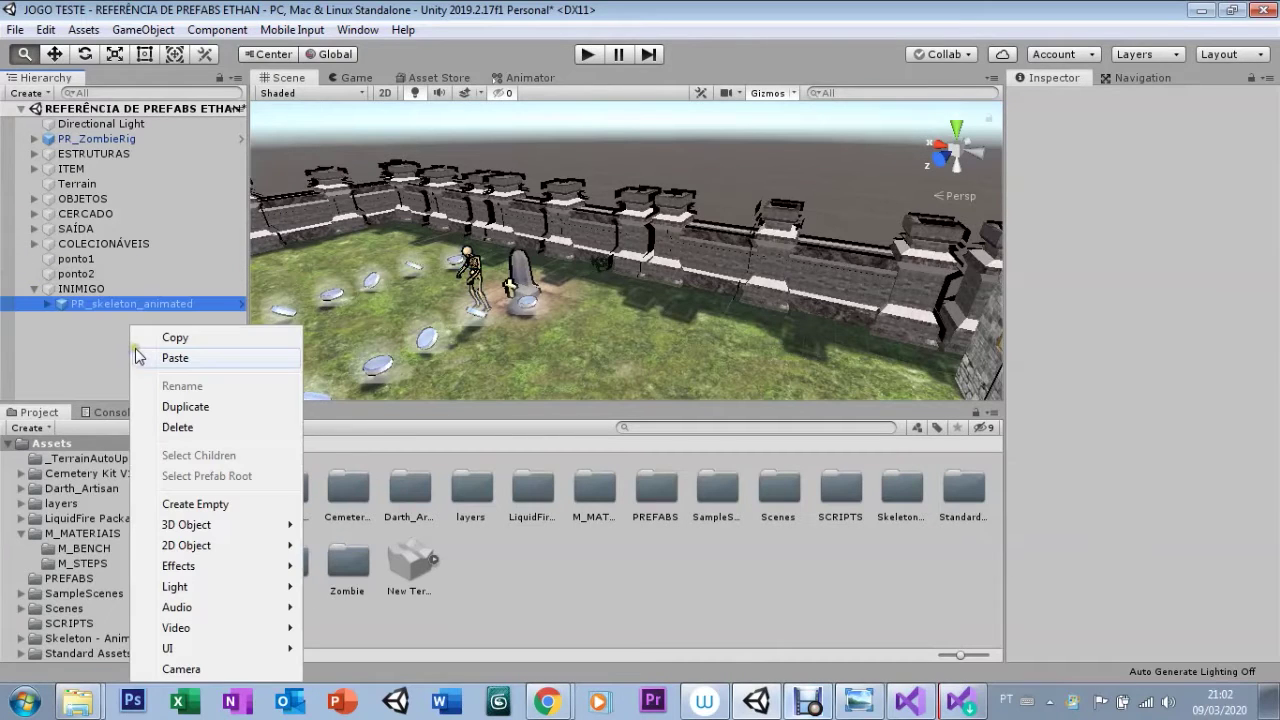
Create another empty object named PONTOSPATROL
{"action": "left_click", "coordinate": [190, 503]}
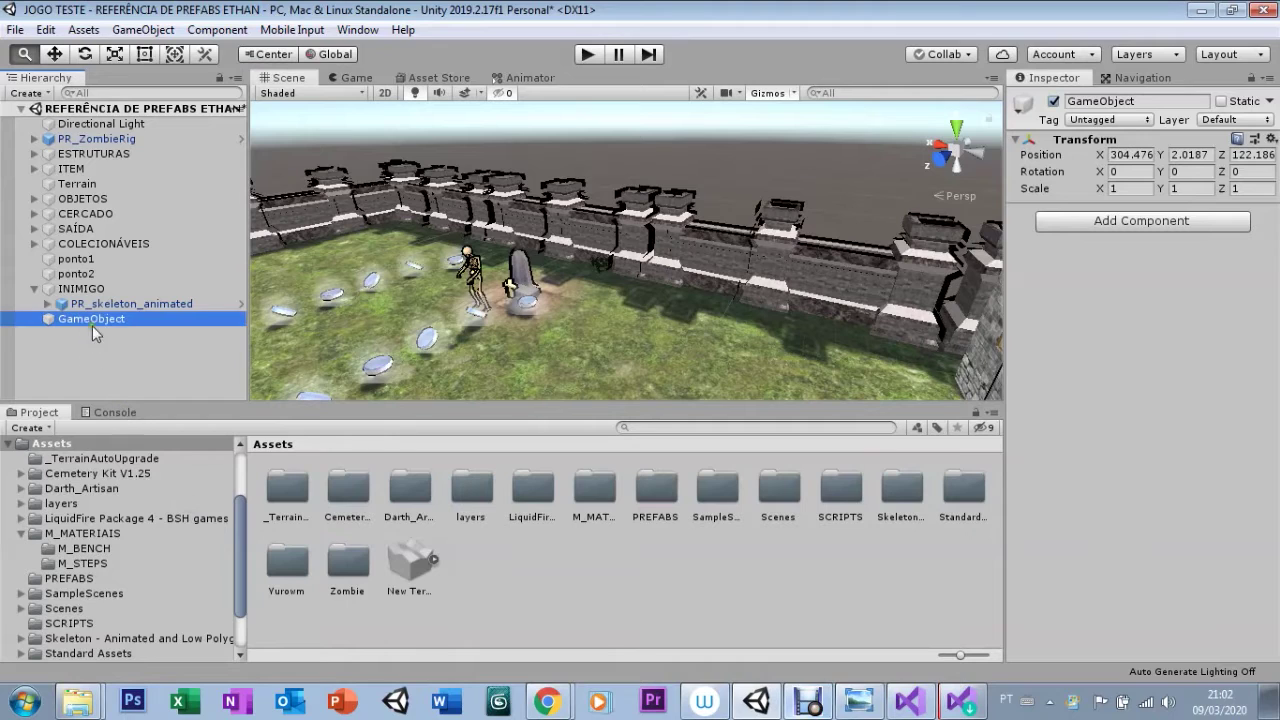
{"action": "left_click", "coordinate": [94, 322]}
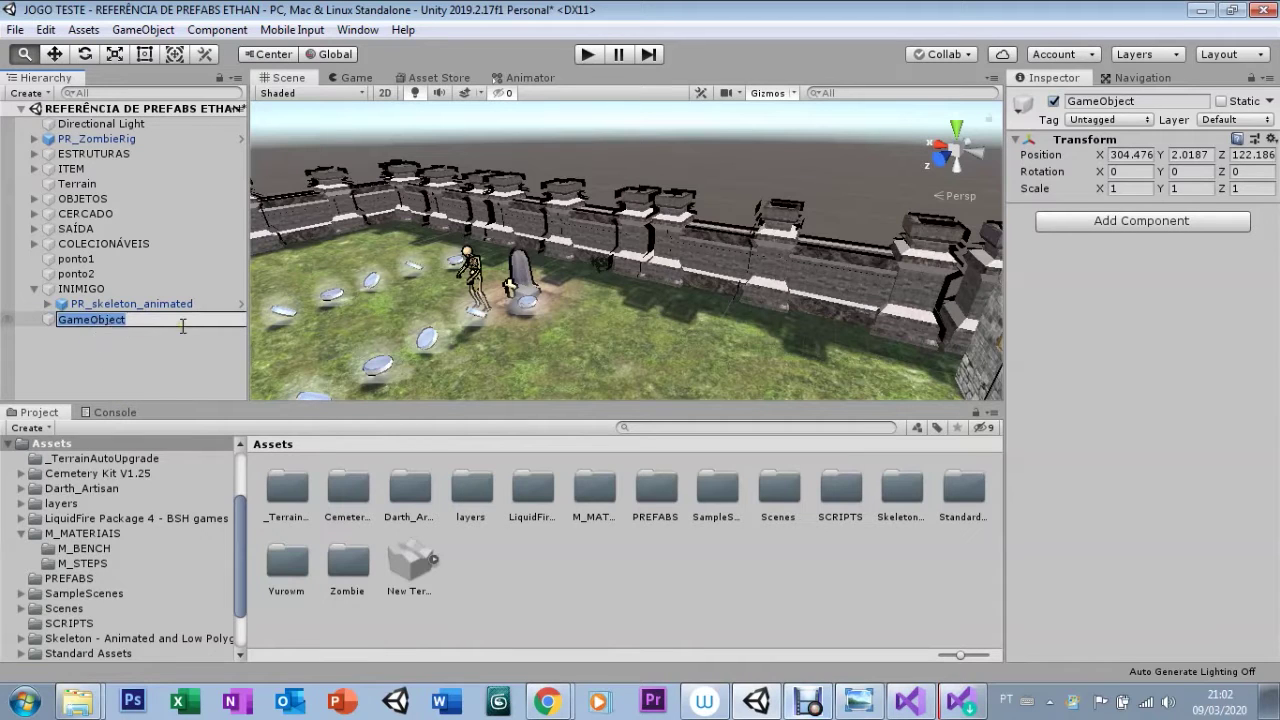
{"action": "type", "text": "PONTO"}
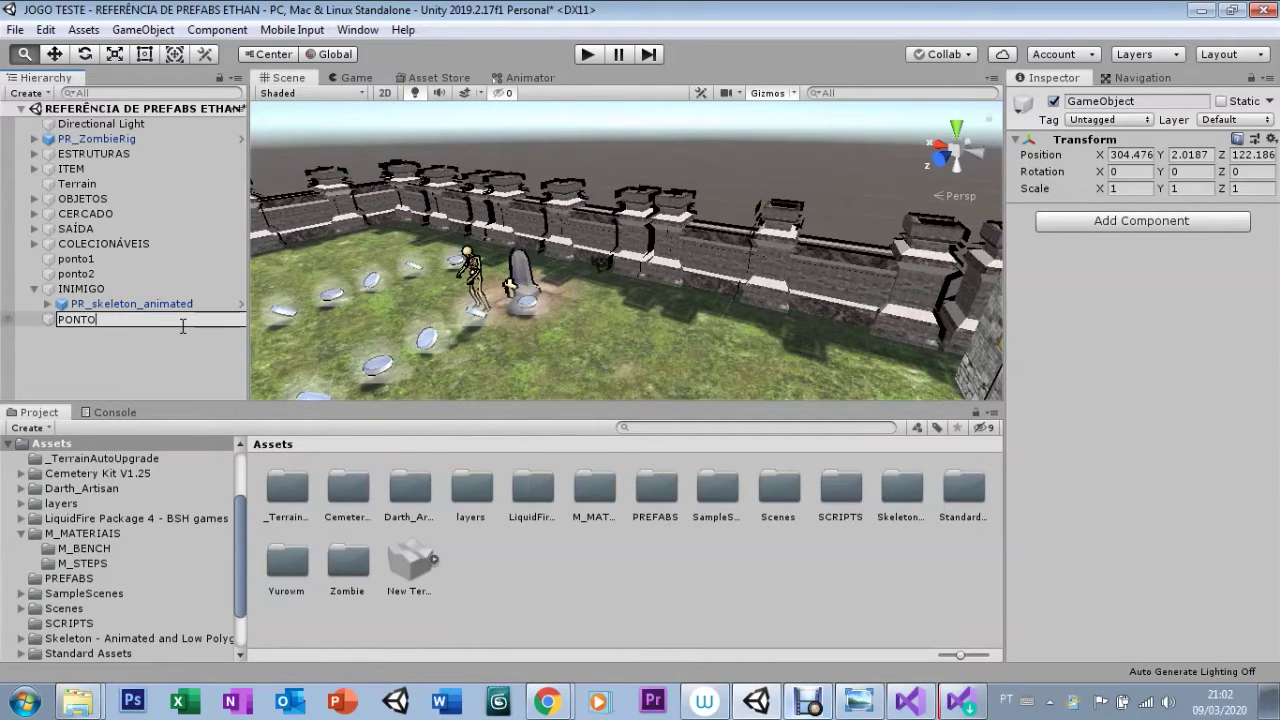
{"action": "type", "text": "S"}
{"action": "type", "text": "N"}
{"action": "type", "text": "P"}
{"action": "key", "text": "Return"}
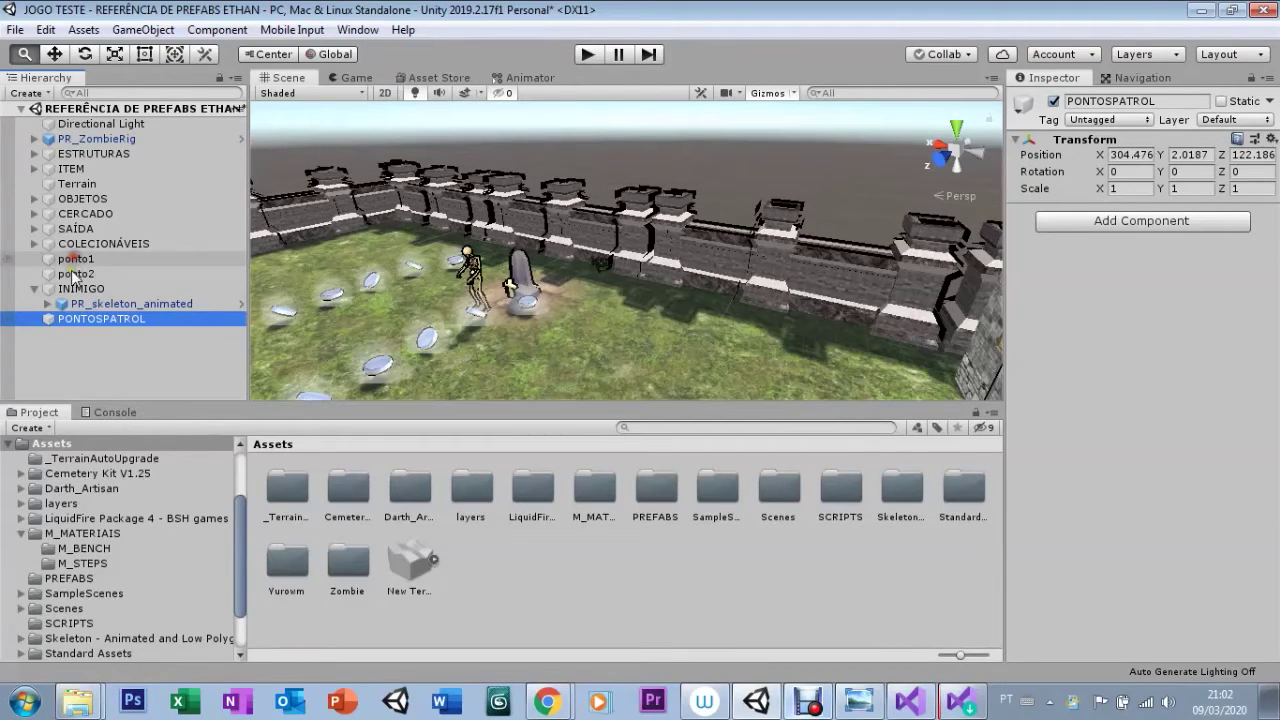
Move ponto1 and ponto2 under PONTOSPATROL and rename that group PATROLPOINTS
{"action": "left_click", "coordinate": [74, 259]}
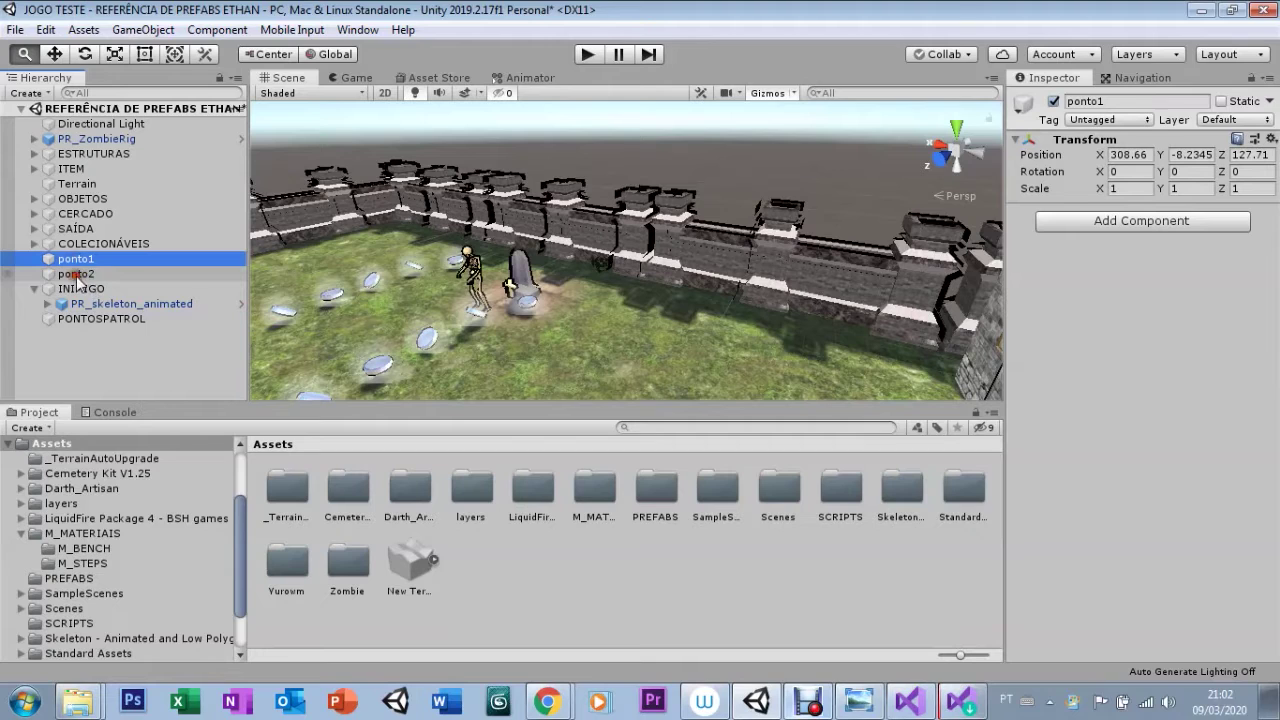
{"action": "left_click", "coordinate": [76, 275], "text": "ctrl"}
{"action": "mouse_move", "coordinate": [55, 275]}
{"action": "left_mouse_down"}
{"action": "mouse_move", "coordinate": [118, 313]}
{"action": "mouse_move", "coordinate": [105, 320]}
{"action": "left_mouse_up"}
{"action": "left_click", "coordinate": [35, 258]}
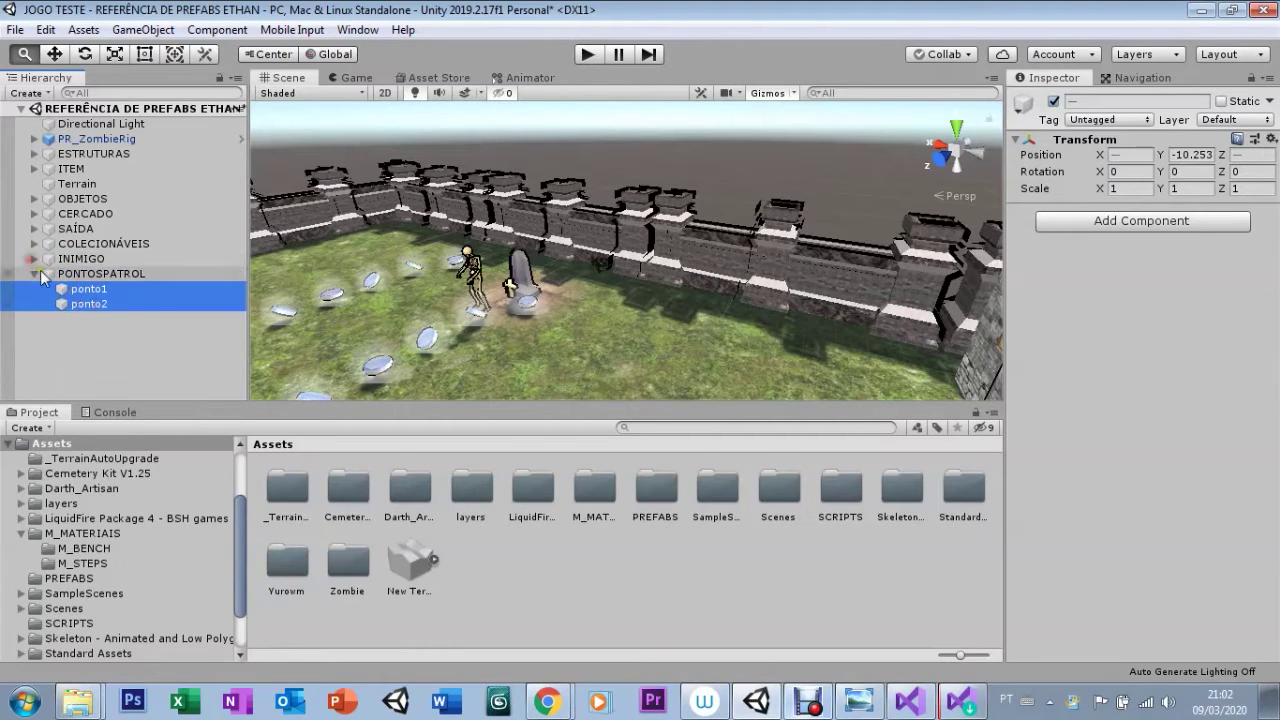
{"action": "left_click", "coordinate": [100, 276]}
{"action": "left_click", "coordinate": [115, 279]}
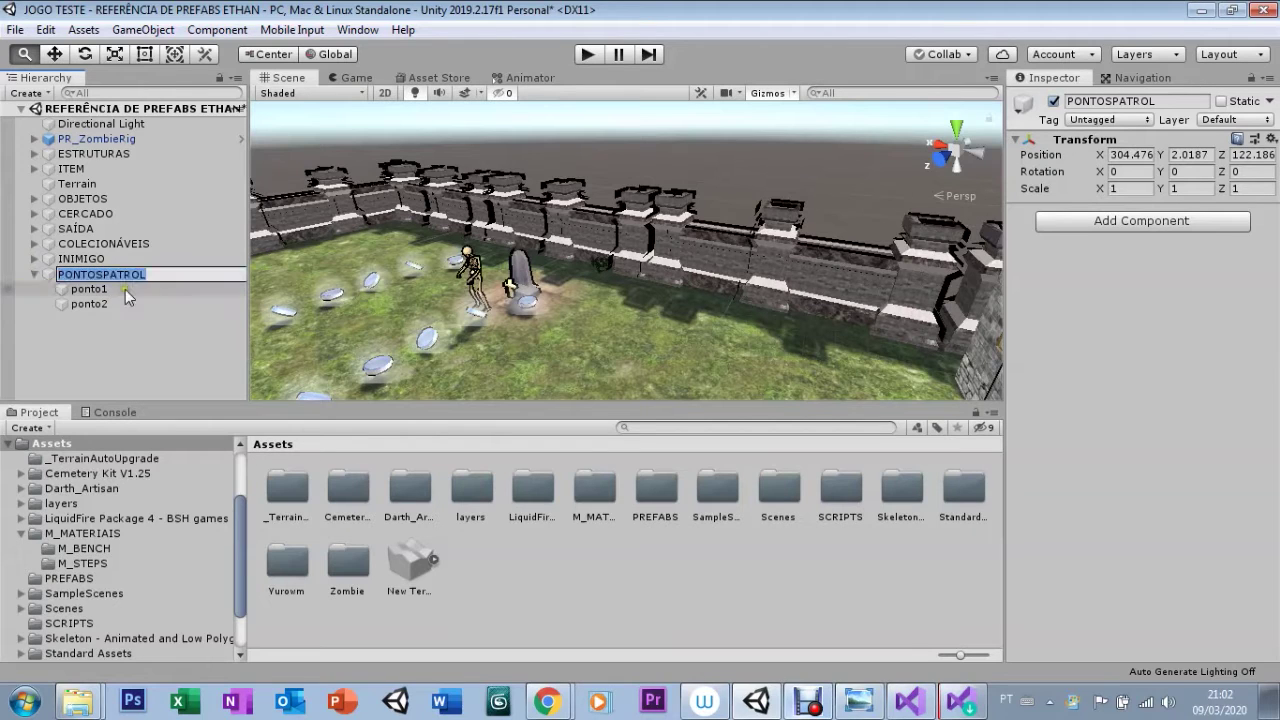
{"action": "type", "text": "PATROLPOINTS"}
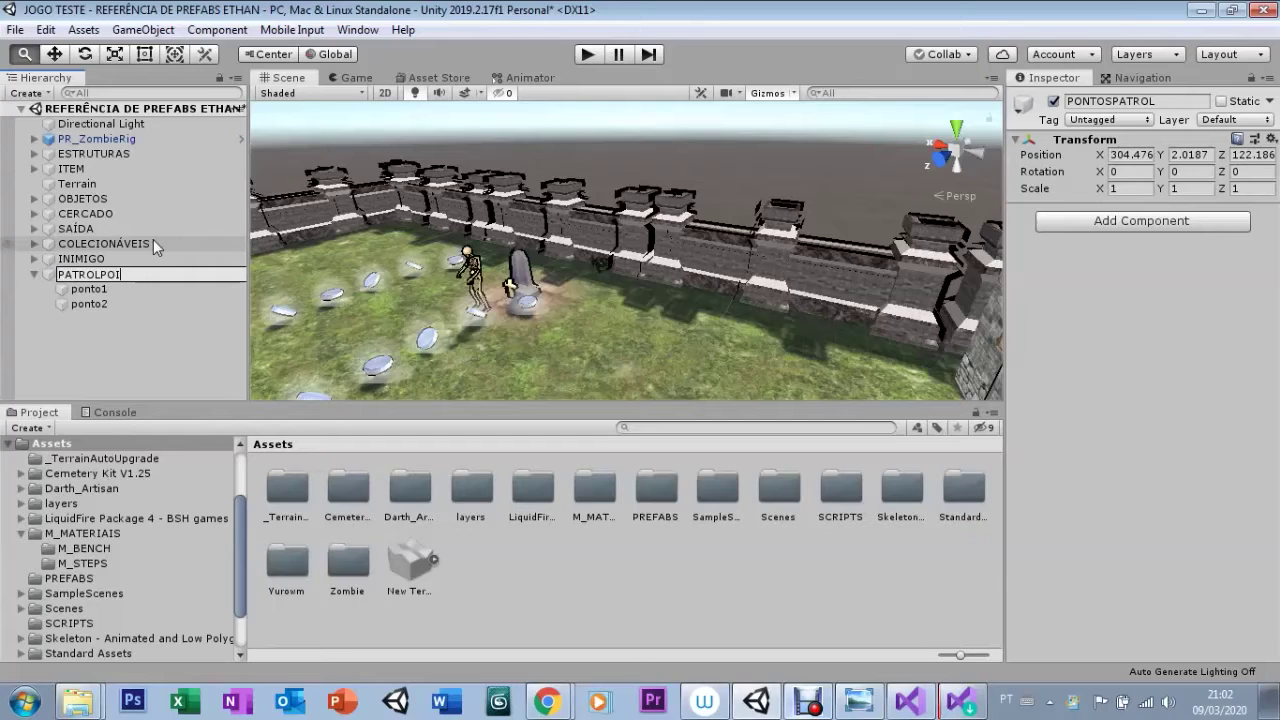
{"action": "key", "text": "Return"}
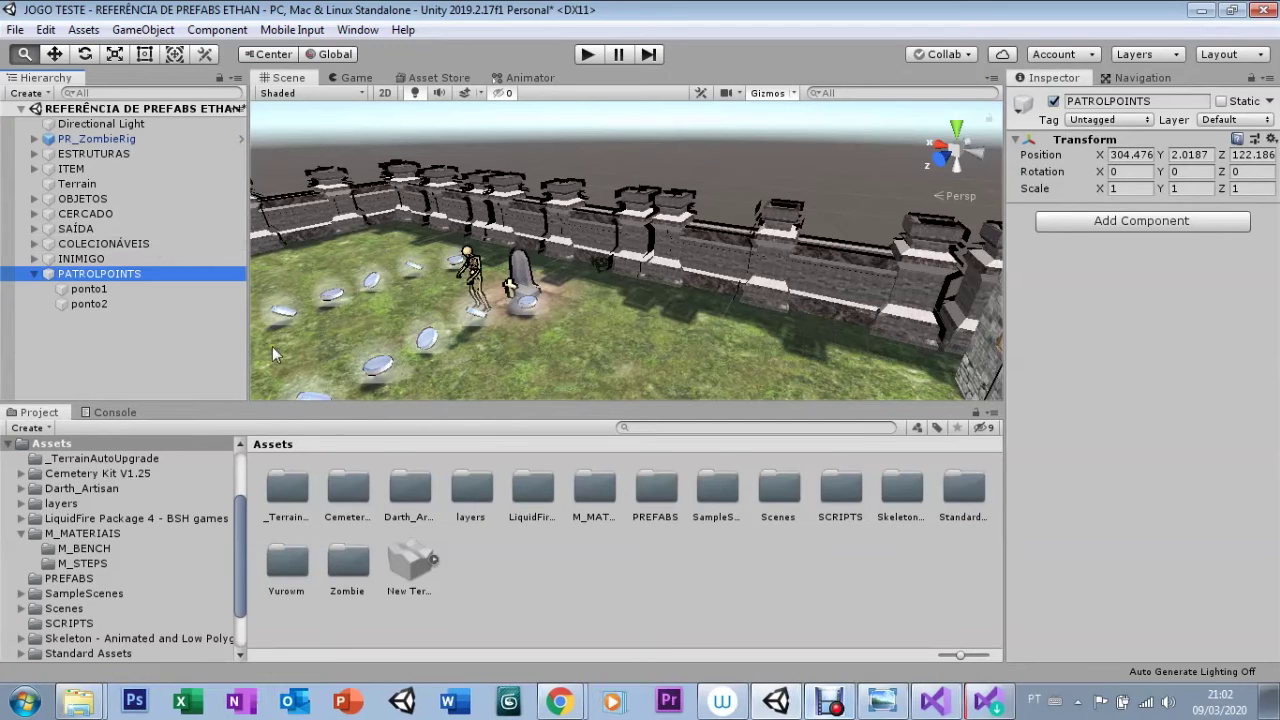
{"action": "left_click", "coordinate": [88, 290]}
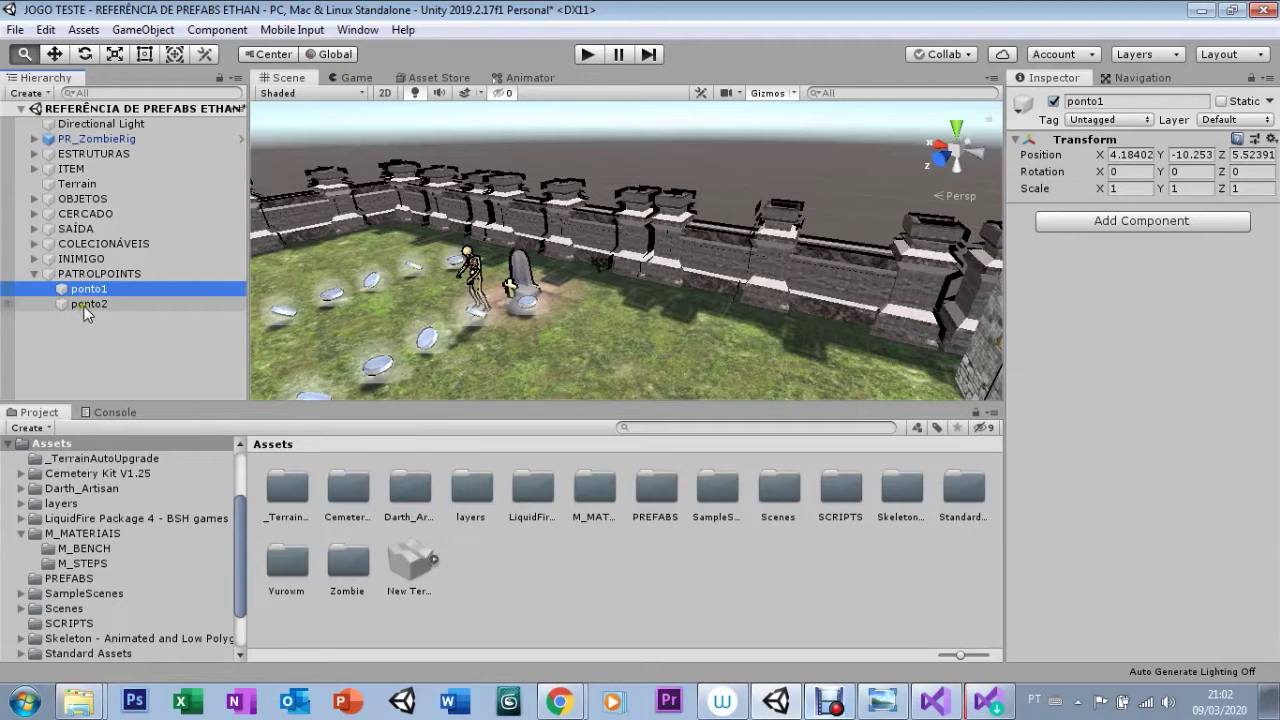
Select both patrol points and view the graveyard from the Top view
{"action": "left_click", "coordinate": [83, 305], "text": "shift"}
{"action": "left_click_drag", "start_coordinate": [360, 335], "coordinate": [390, 335]}
{"action": "scroll", "coordinate": [390, 334], "scroll_direction": "down", "scroll_amount": 5}
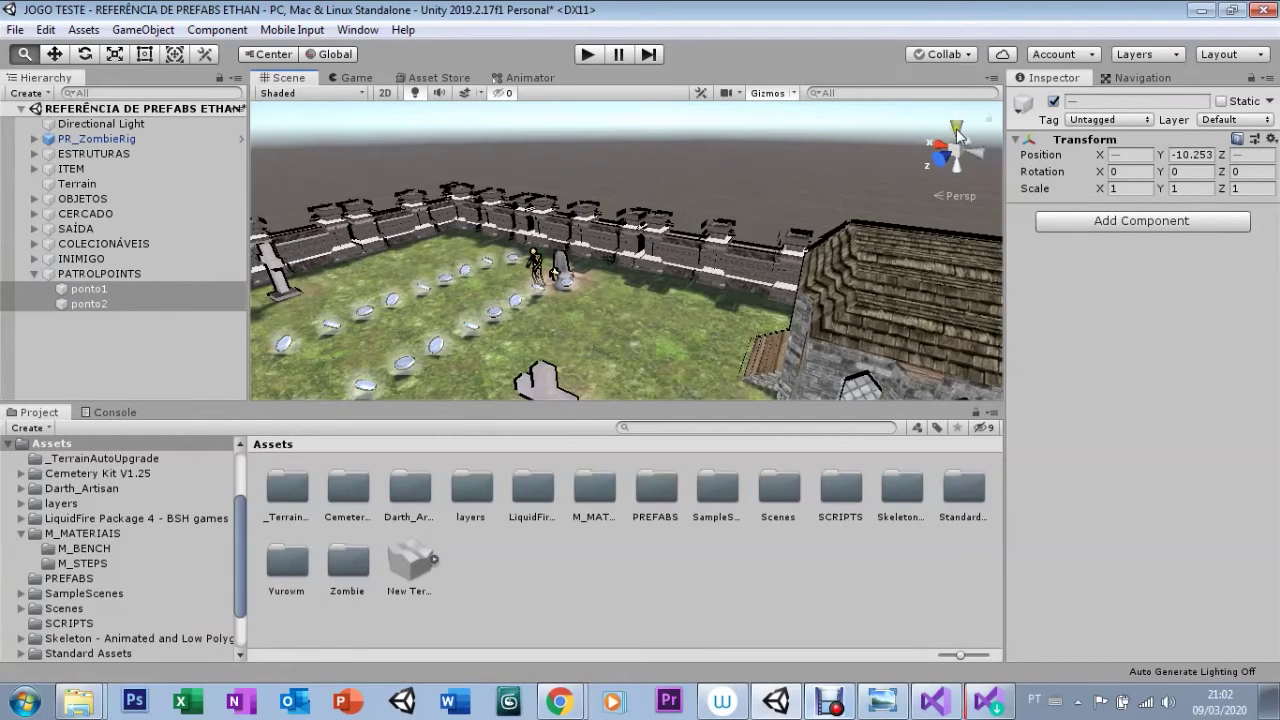
{"action": "left_click", "coordinate": [955, 133]}
{"action": "mouse_move", "coordinate": [516, 263]}
{"action": "left_mouse_down"}
{"action": "mouse_move", "coordinate": [516, 247]}
{"action": "mouse_move", "coordinate": [312, 248]}
{"action": "left_mouse_up"}
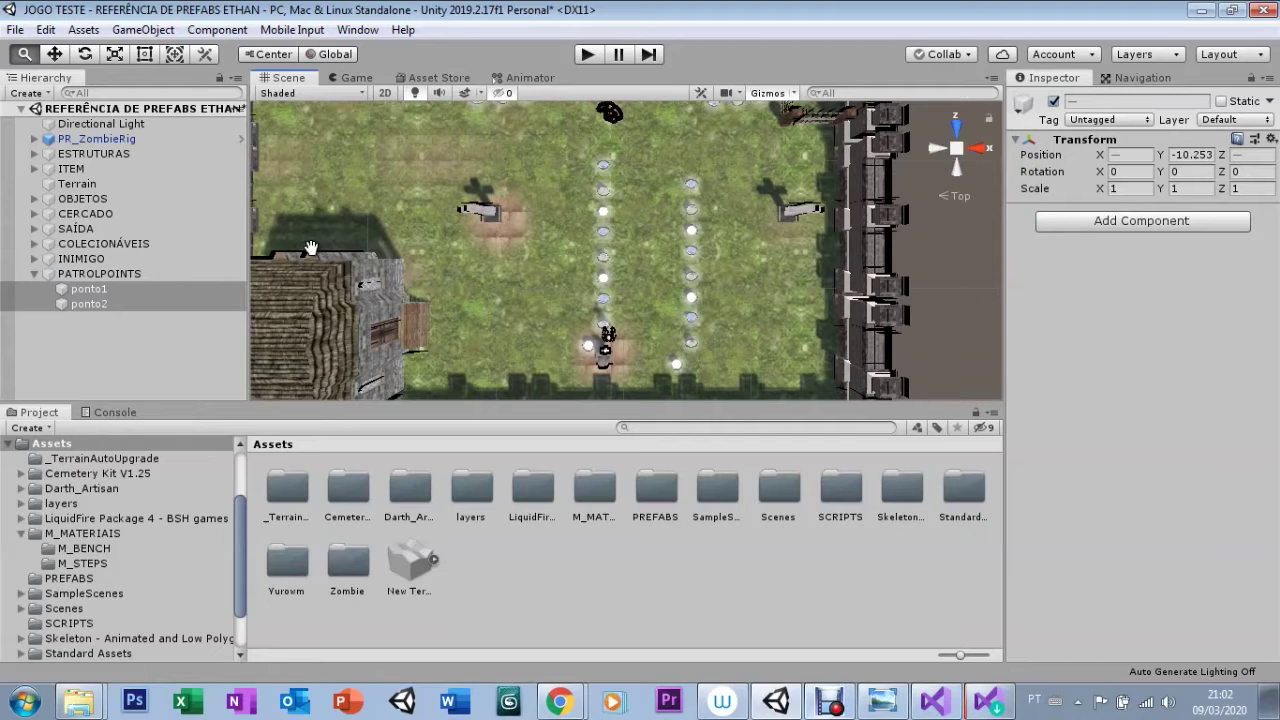
Duplicate ponto1 and ponto2 and shift the copies right onto the second grave row
{"action": "key", "text": "ctrl+d"}
{"action": "key", "text": "w"}
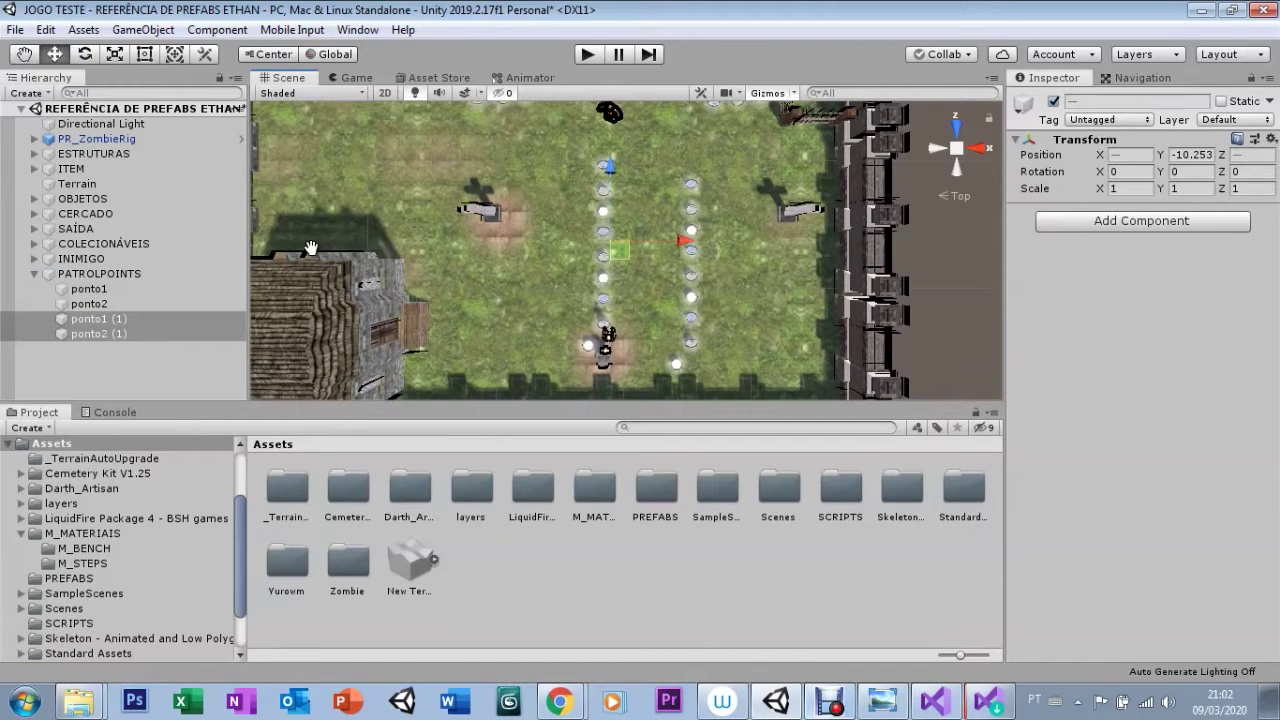
{"action": "left_click_drag", "start_coordinate": [685, 253], "coordinate": [783, 243]}
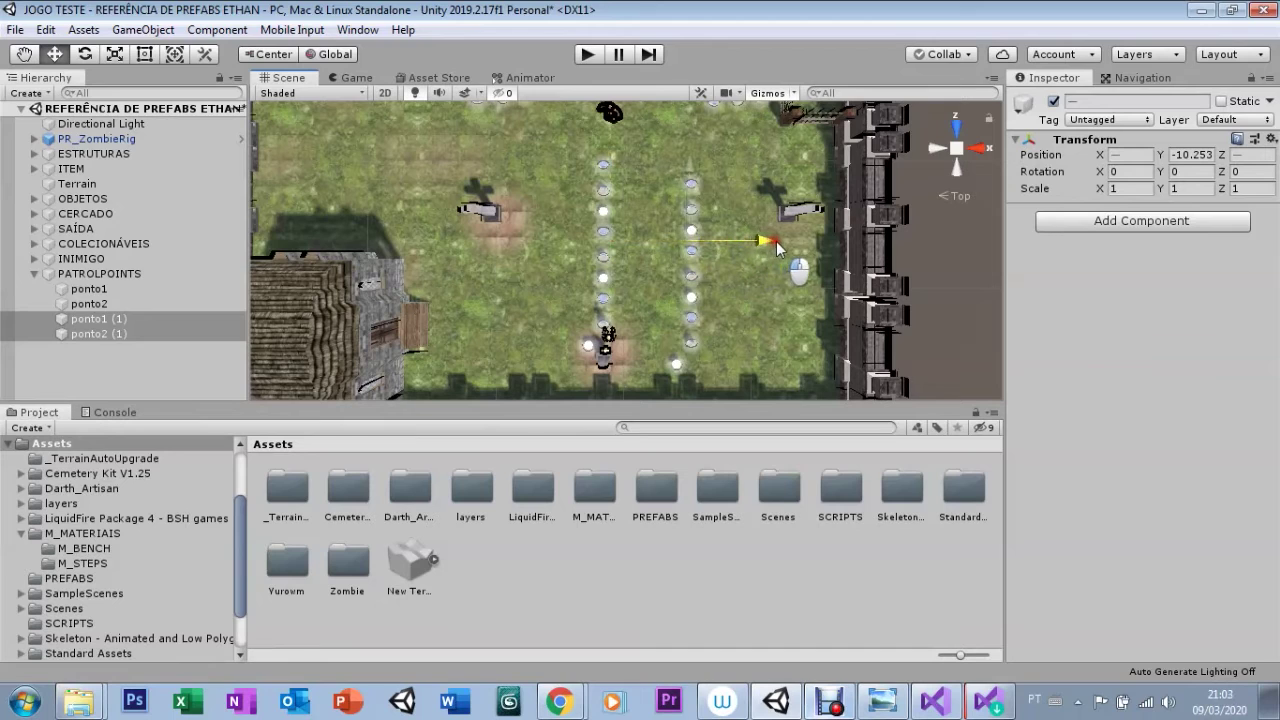
{"action": "left_click_drag", "start_coordinate": [783, 243], "coordinate": [776, 244]}
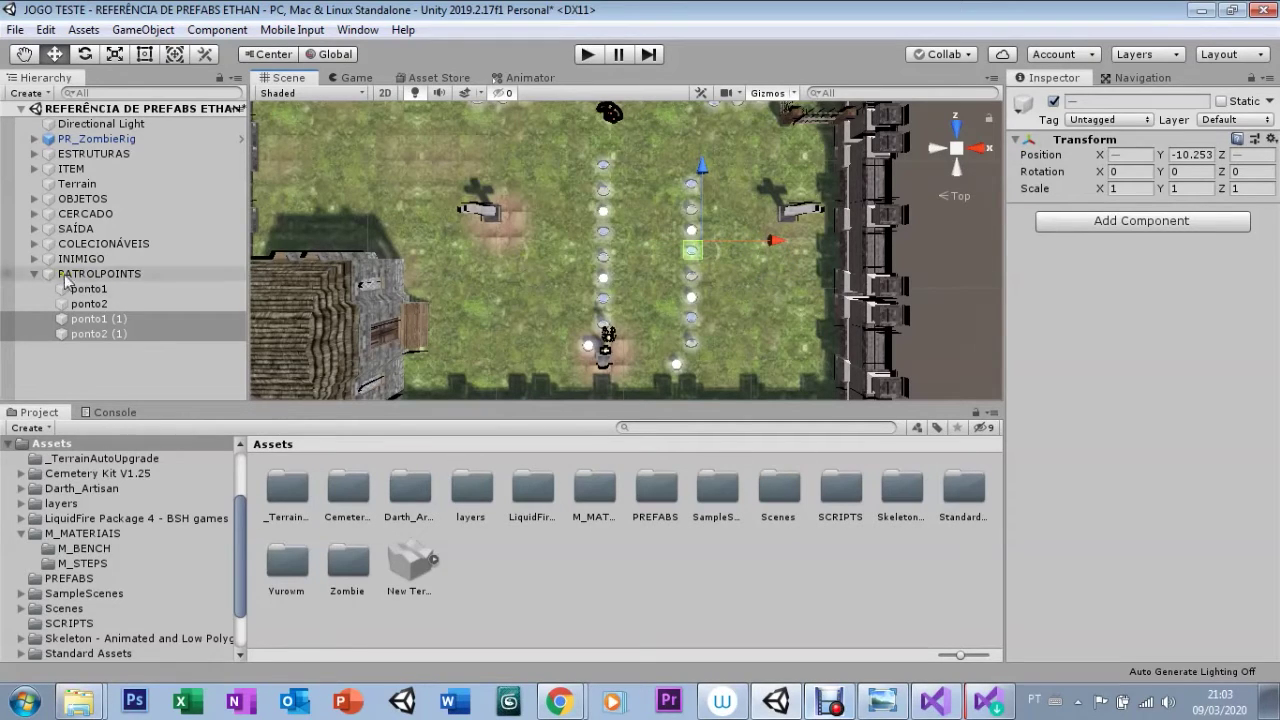
Collapse PATROLPOINTS, expand INIMIGO and select the skeleton inside it
{"action": "left_click", "coordinate": [35, 274]}
{"action": "left_click", "coordinate": [35, 259]}
{"action": "left_click", "coordinate": [75, 274]}
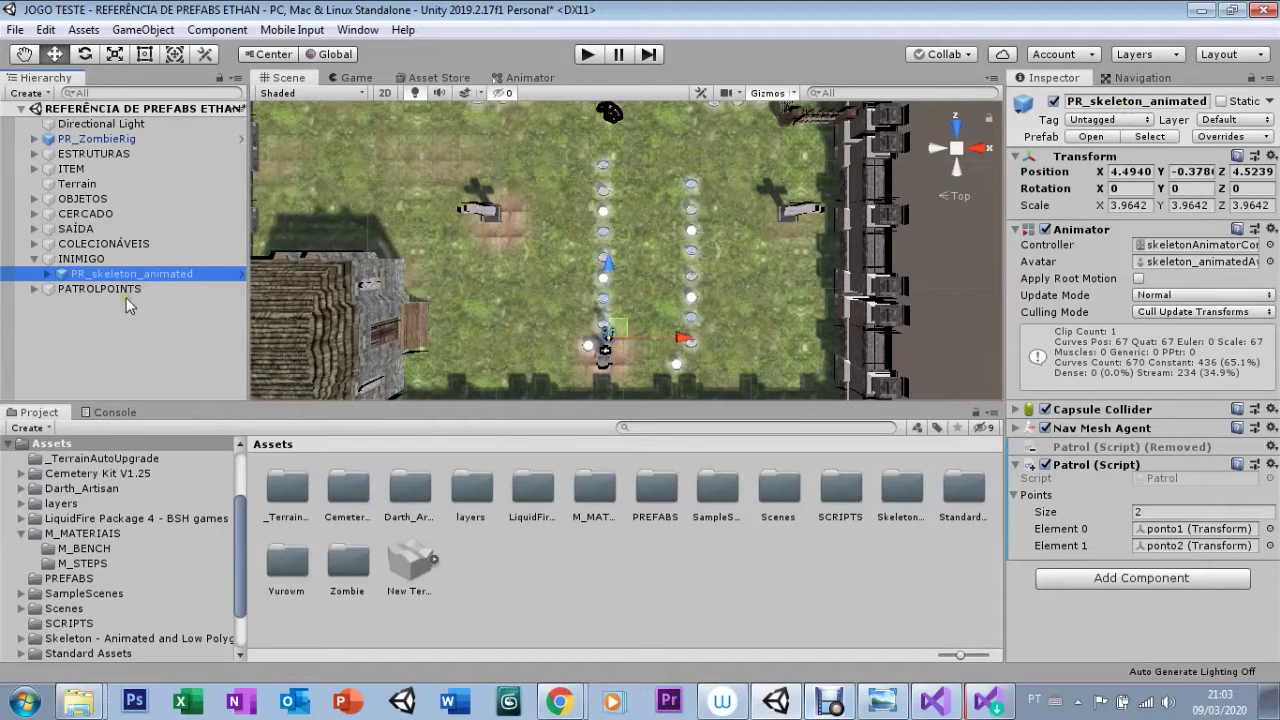
{"action": "left_click", "coordinate": [66, 262]}
Duplicate PR_skeleton_animated and move the copy right and slightly down onto the second row
{"action": "left_click", "coordinate": [70, 276]}
{"action": "key", "text": "ctrl+d"}
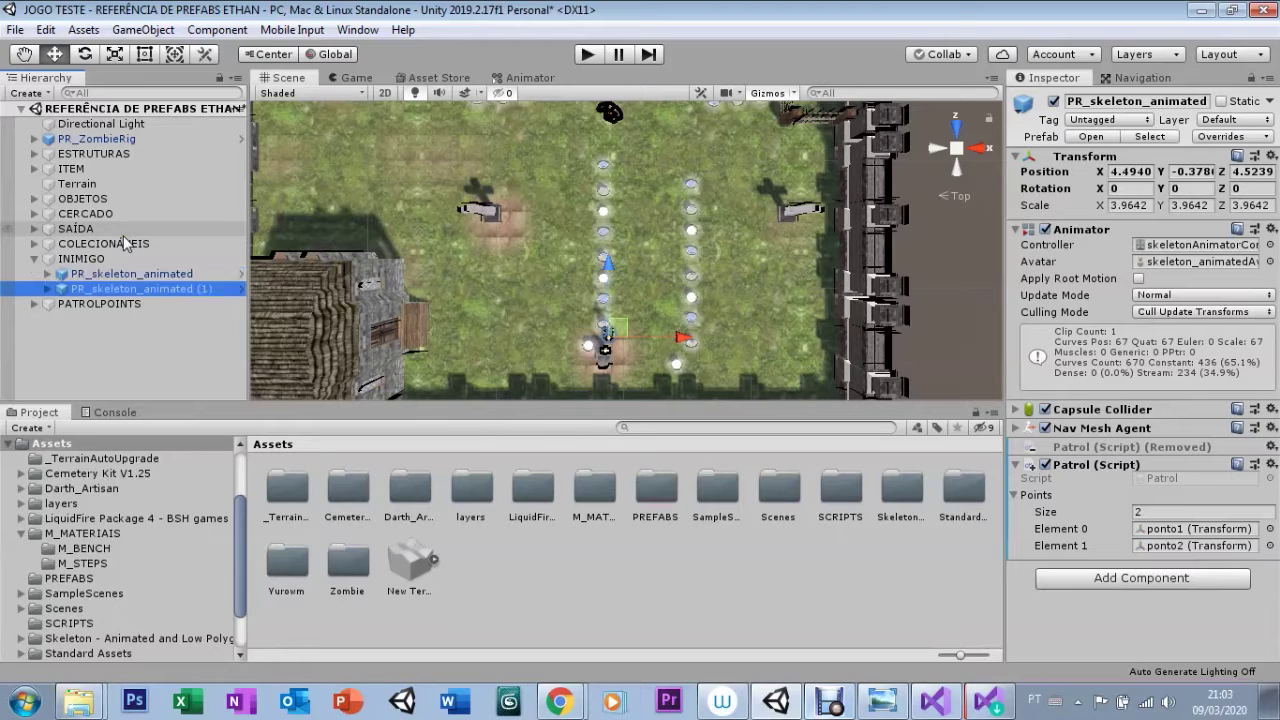
{"action": "left_click_drag", "start_coordinate": [681, 337], "coordinate": [760, 337]}
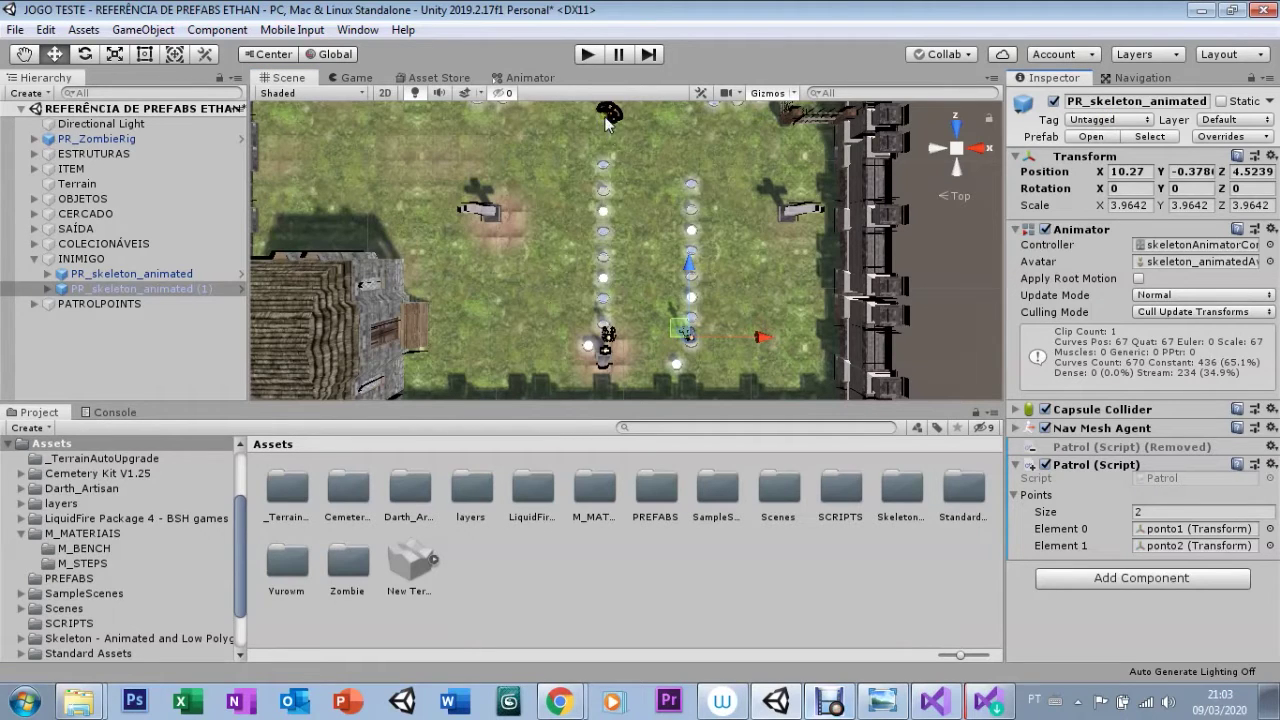
{"action": "left_click_drag", "start_coordinate": [689, 287], "coordinate": [697, 283]}
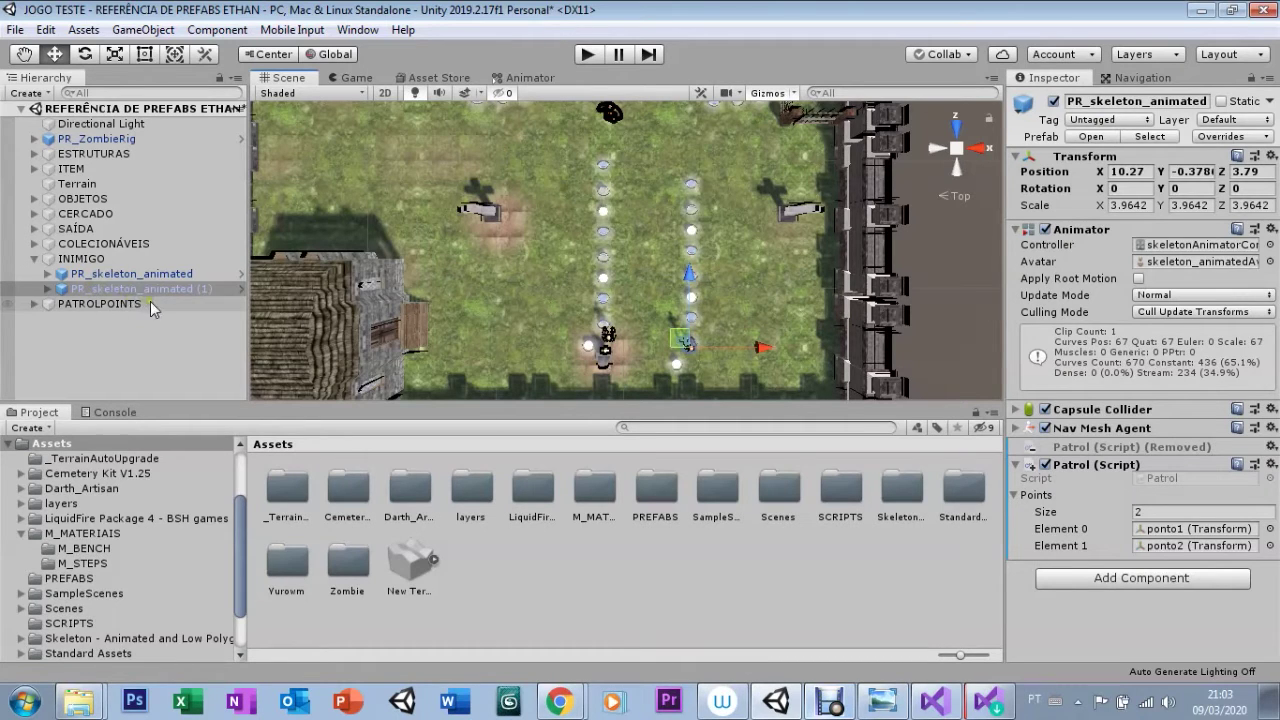
Assign ponto1 (1) and ponto2 (1) as the second skeleton's two Patrol Points
{"action": "left_click", "coordinate": [58, 306]}
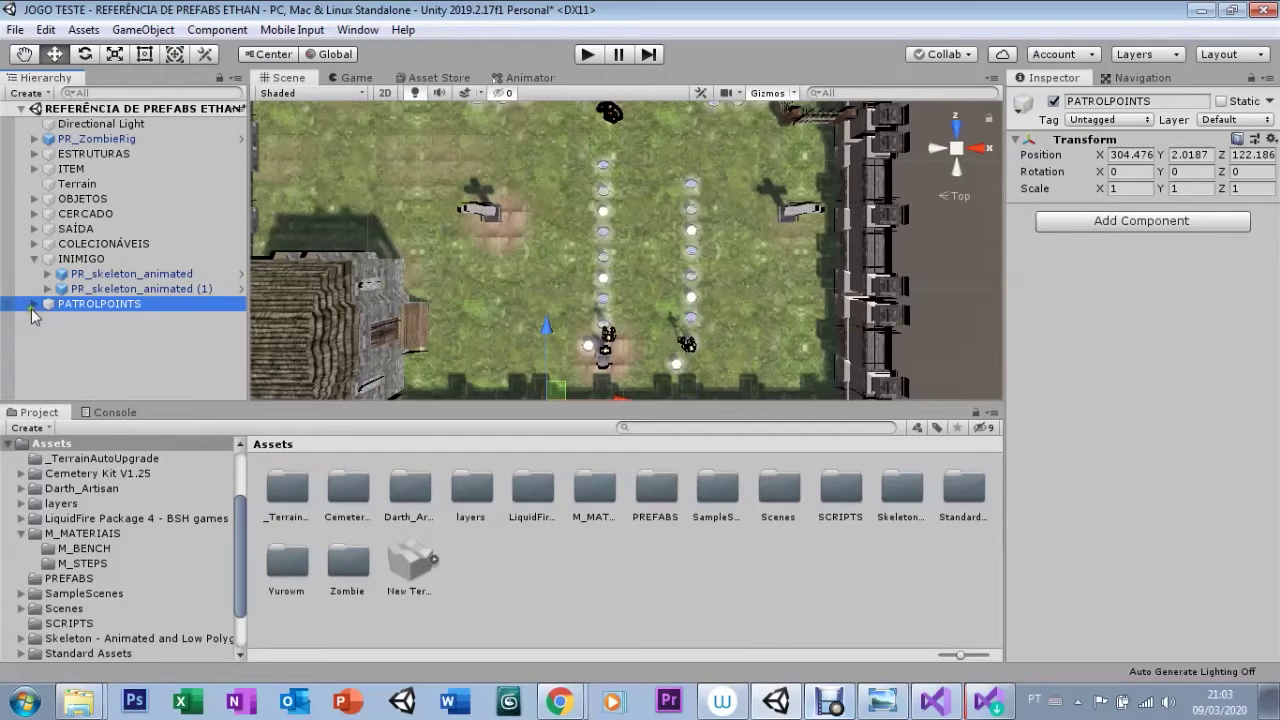
{"action": "left_click", "coordinate": [33, 304]}
{"action": "left_click", "coordinate": [100, 288]}
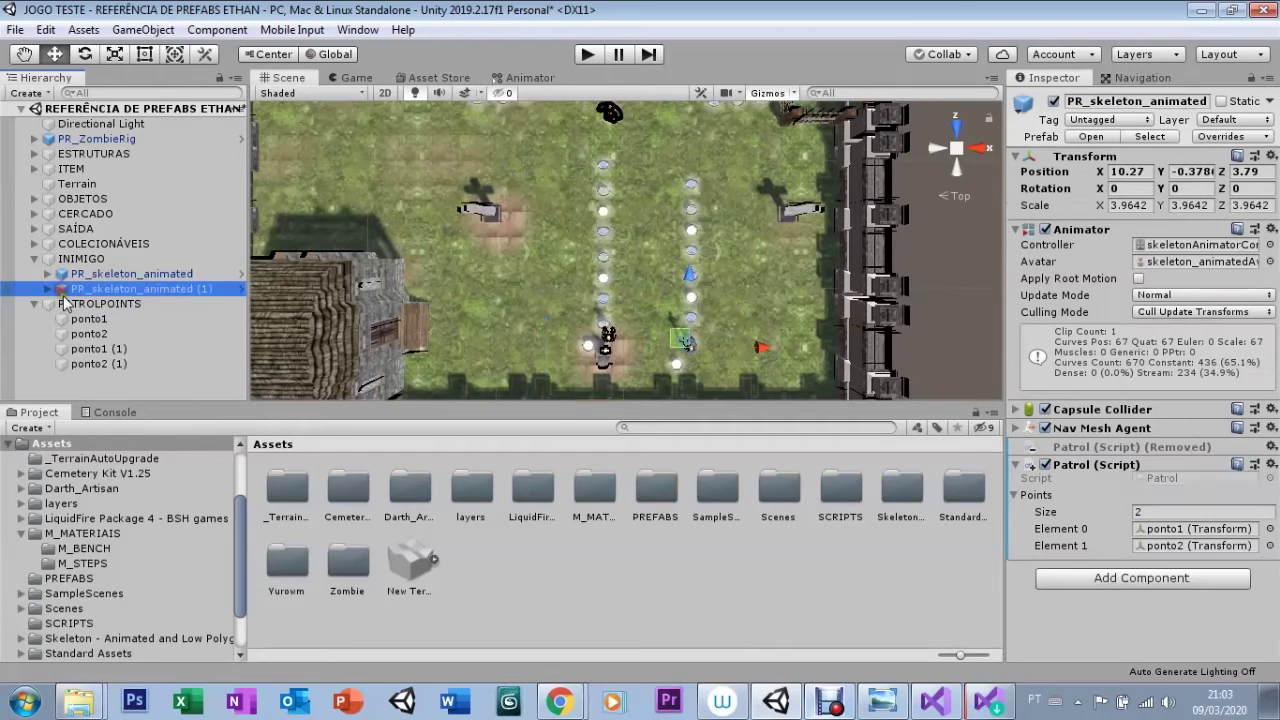
{"action": "left_click", "coordinate": [100, 350]}
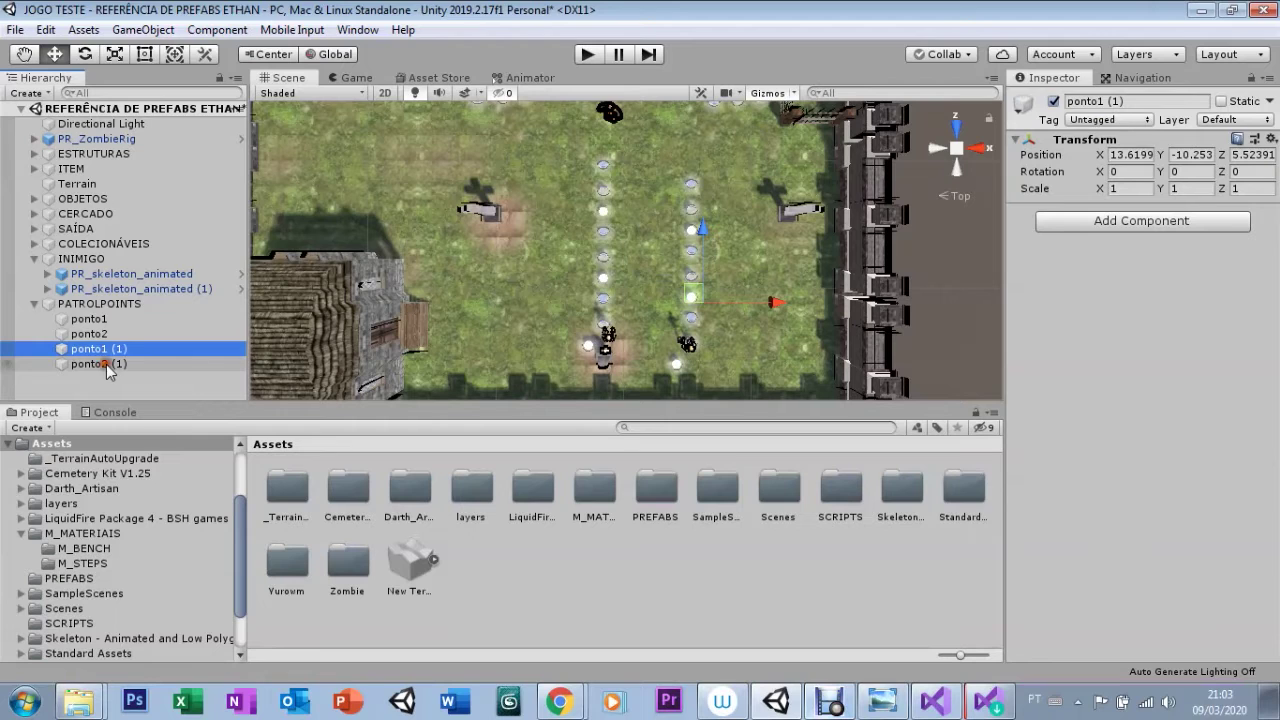
{"action": "left_click", "coordinate": [106, 364]}
{"action": "left_click", "coordinate": [115, 288]}
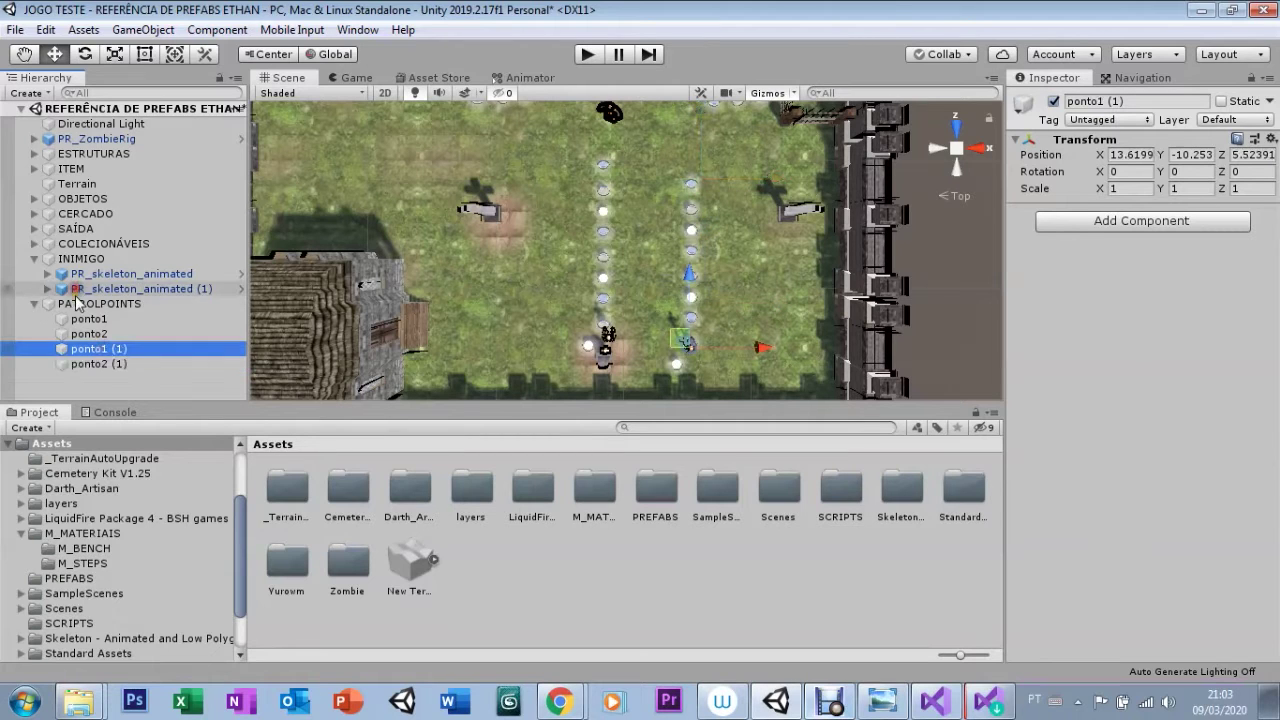
{"action": "mouse_move", "coordinate": [90, 349]}
{"action": "left_mouse_down"}
{"action": "mouse_move", "coordinate": [746, 389]}
{"action": "mouse_move", "coordinate": [1195, 530]}
{"action": "left_mouse_up"}
{"action": "left_click_drag", "start_coordinate": [93, 364], "coordinate": [1172, 552]}
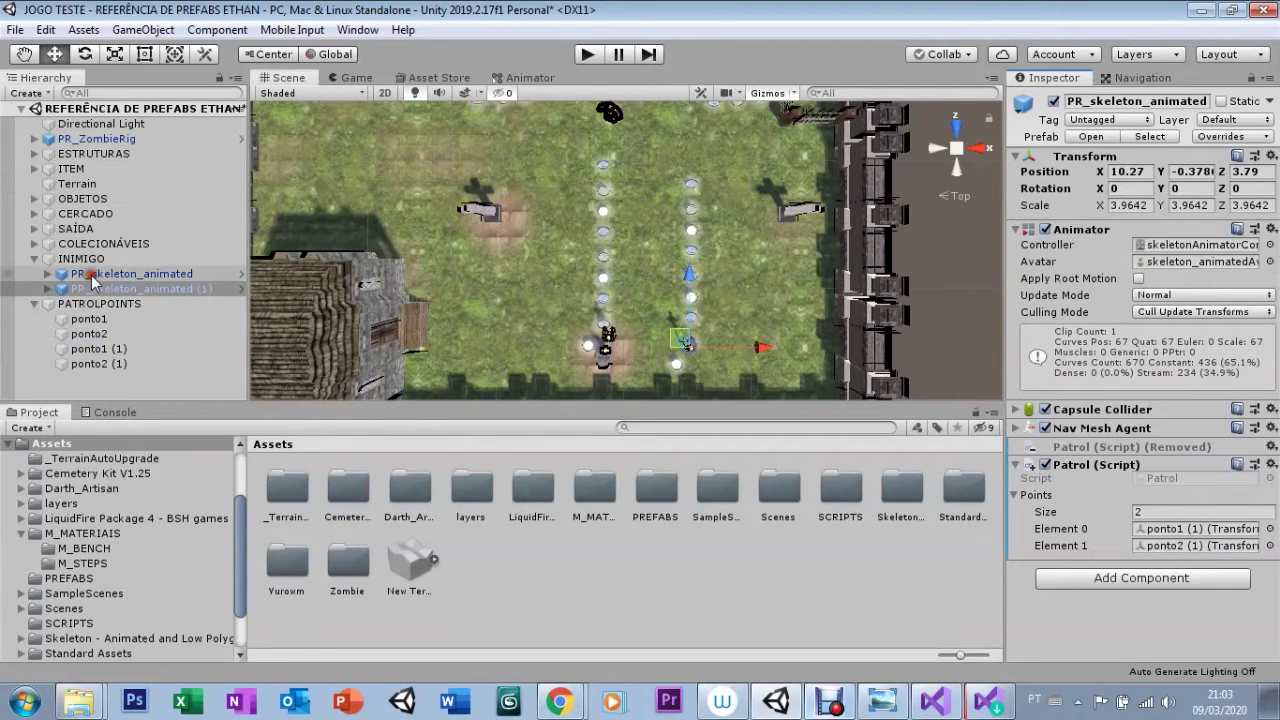
Tag the original skeleton TAG_COIN, then play-test both skeletons patrolling their grave rows
{"action": "left_click", "coordinate": [230, 273]}
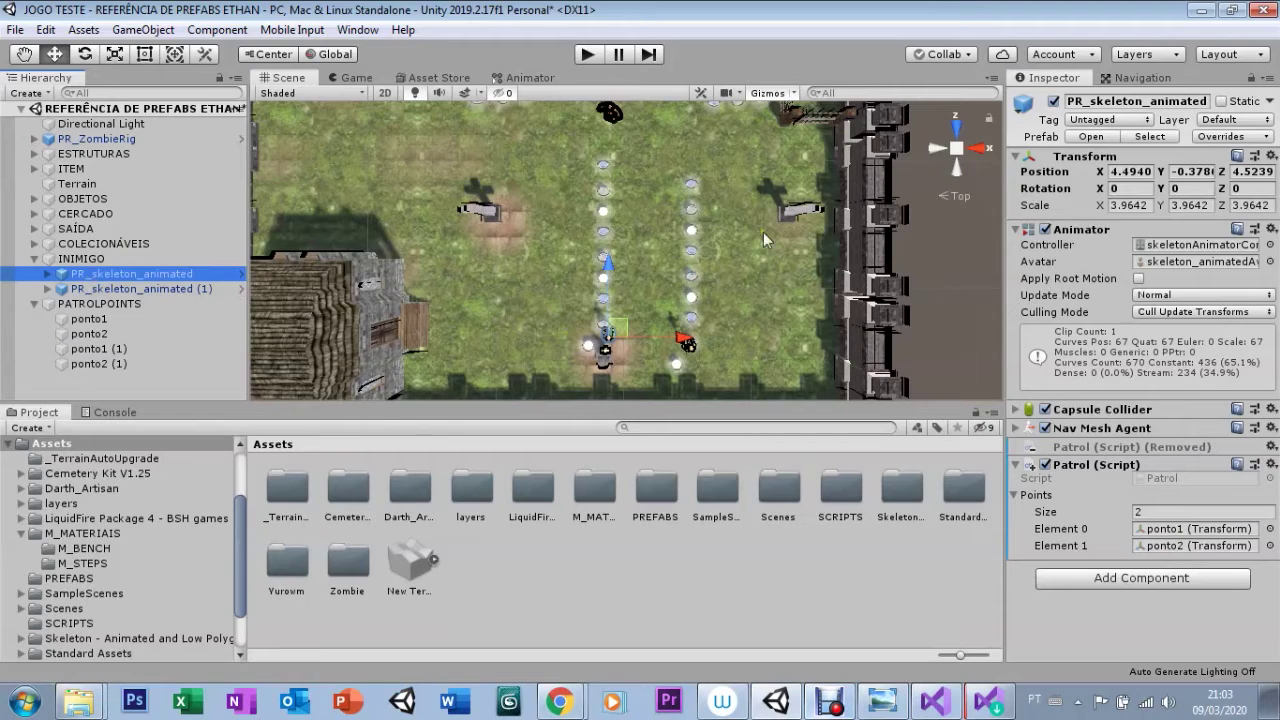
{"action": "left_click", "coordinate": [1082, 120]}
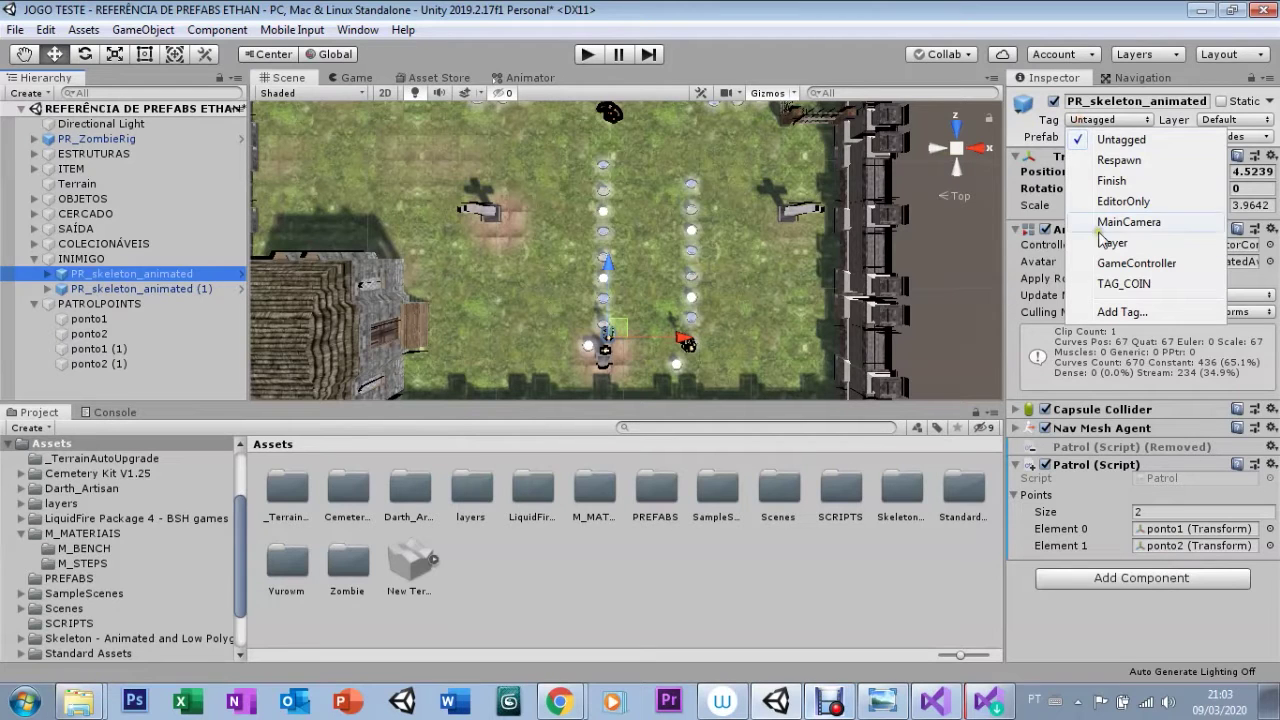
{"action": "left_click", "coordinate": [1108, 284]}
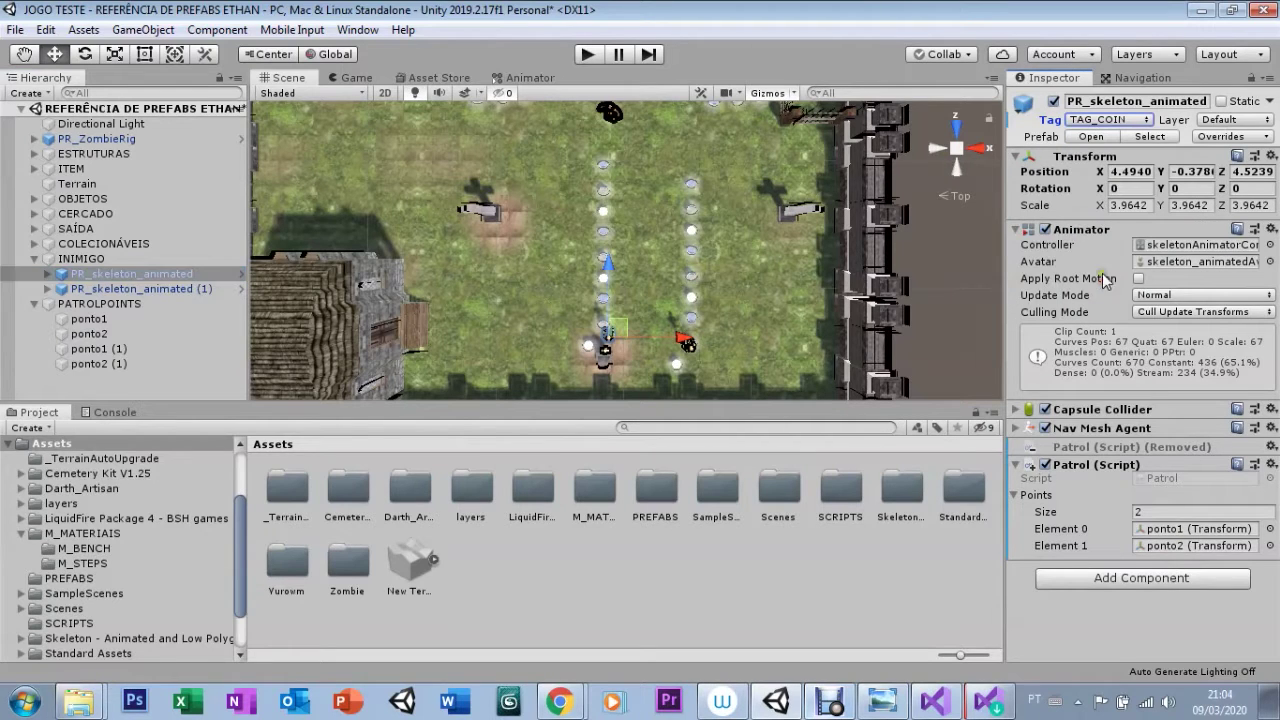
{"action": "left_click", "coordinate": [584, 57]}
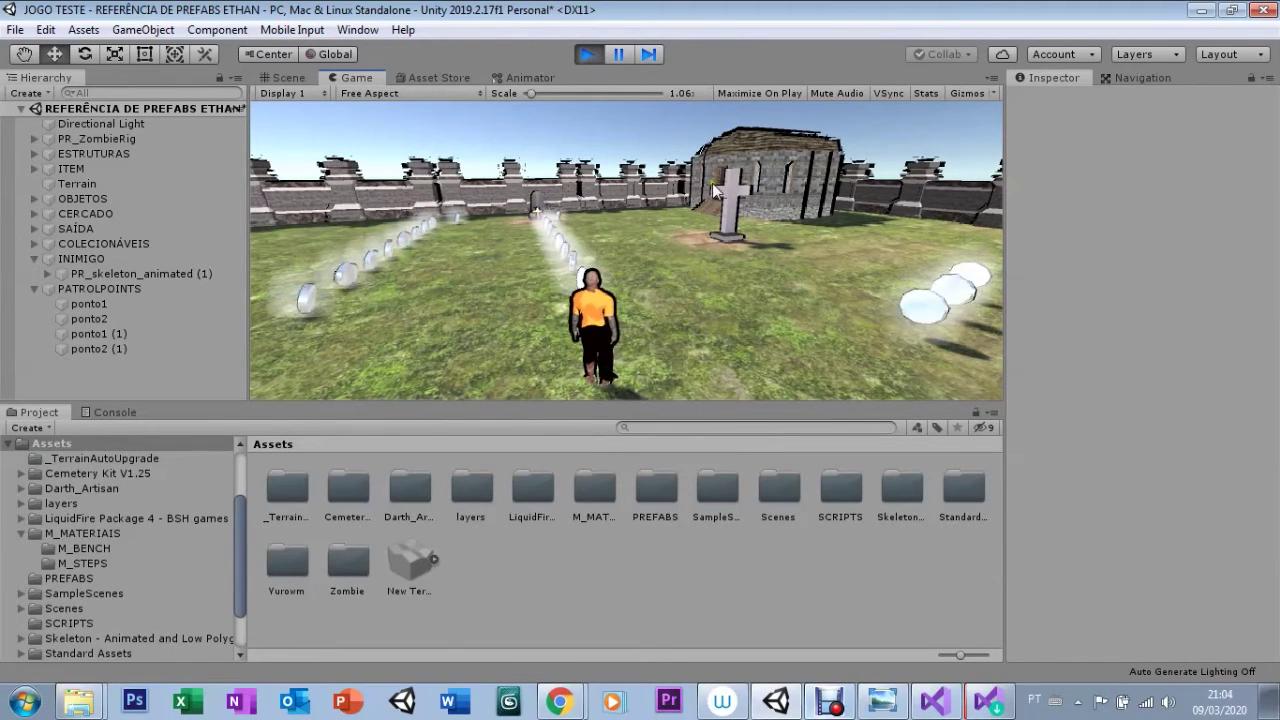
{"action": "left_click", "coordinate": [588, 55]}
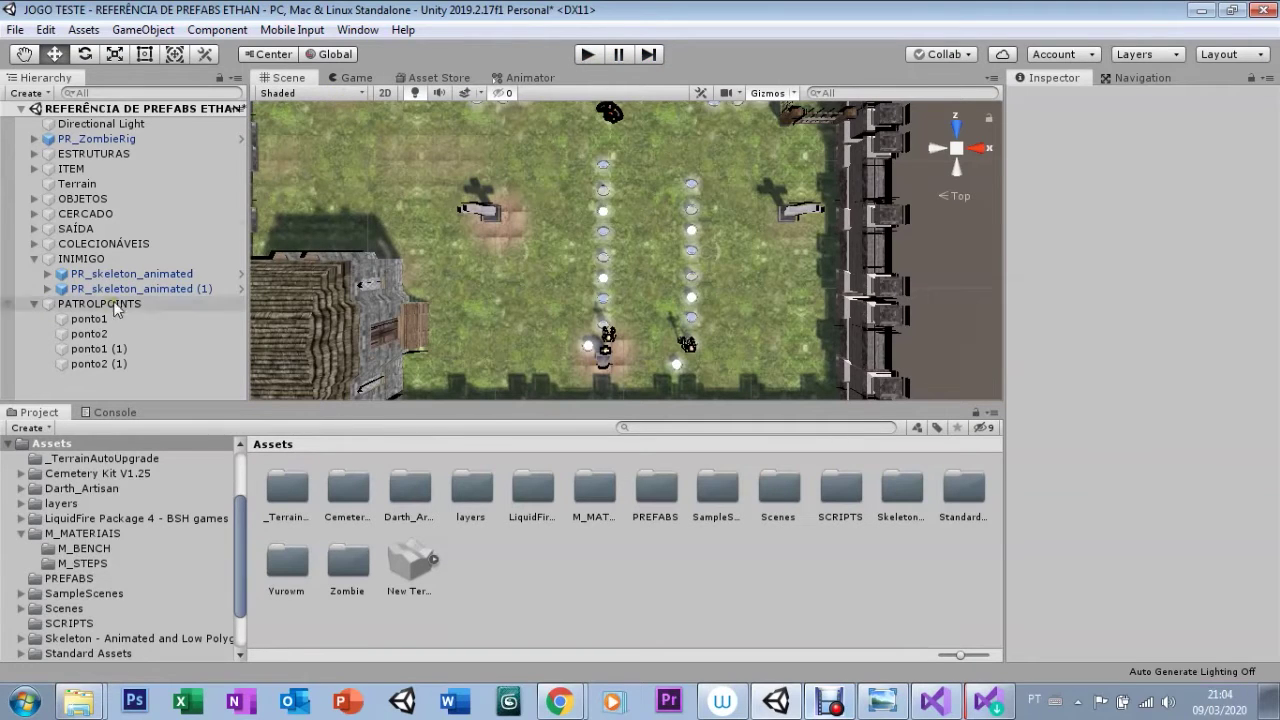
Move ponto1 (1) down to Z -0.25 and ponto2 (1) up to Z 20.04
{"action": "left_click", "coordinate": [98, 350]}
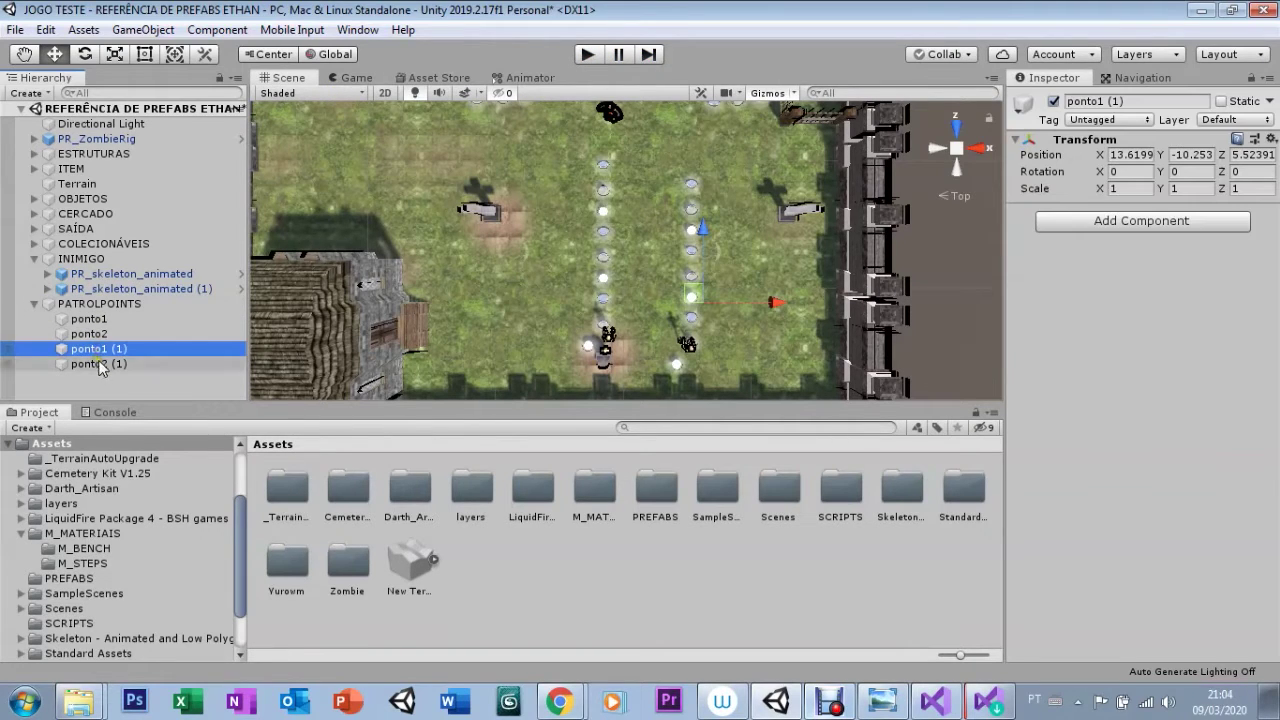
{"action": "left_click", "coordinate": [103, 365]}
{"action": "left_click", "coordinate": [98, 348]}
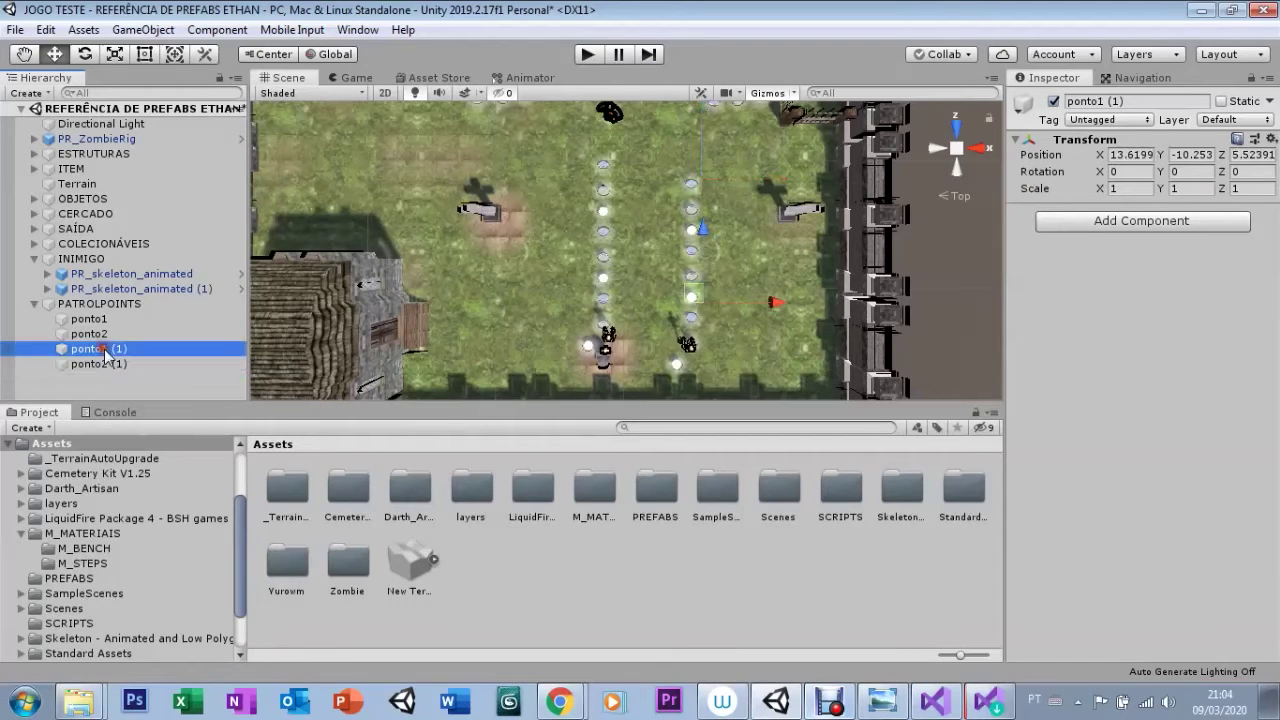
{"action": "left_click_drag", "start_coordinate": [706, 258], "coordinate": [706, 305]}
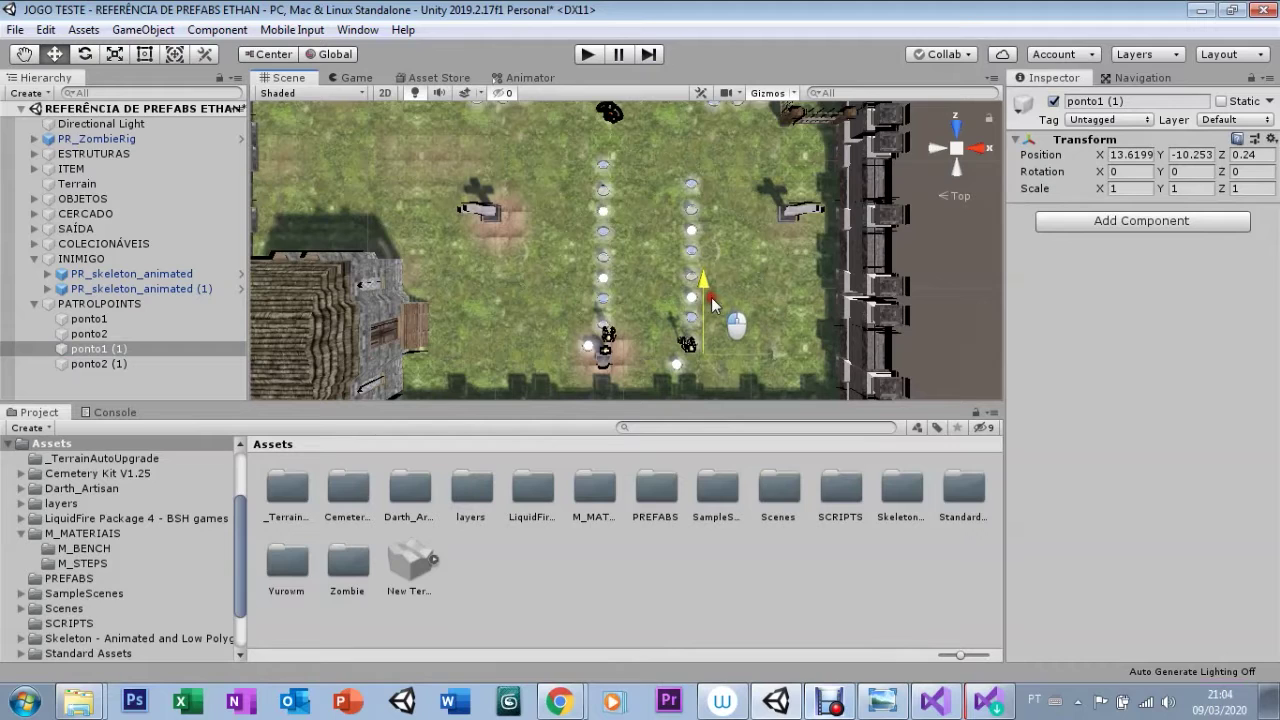
{"action": "left_click", "coordinate": [92, 363]}
{"action": "left_click_drag", "start_coordinate": [698, 143], "coordinate": [699, 127]}
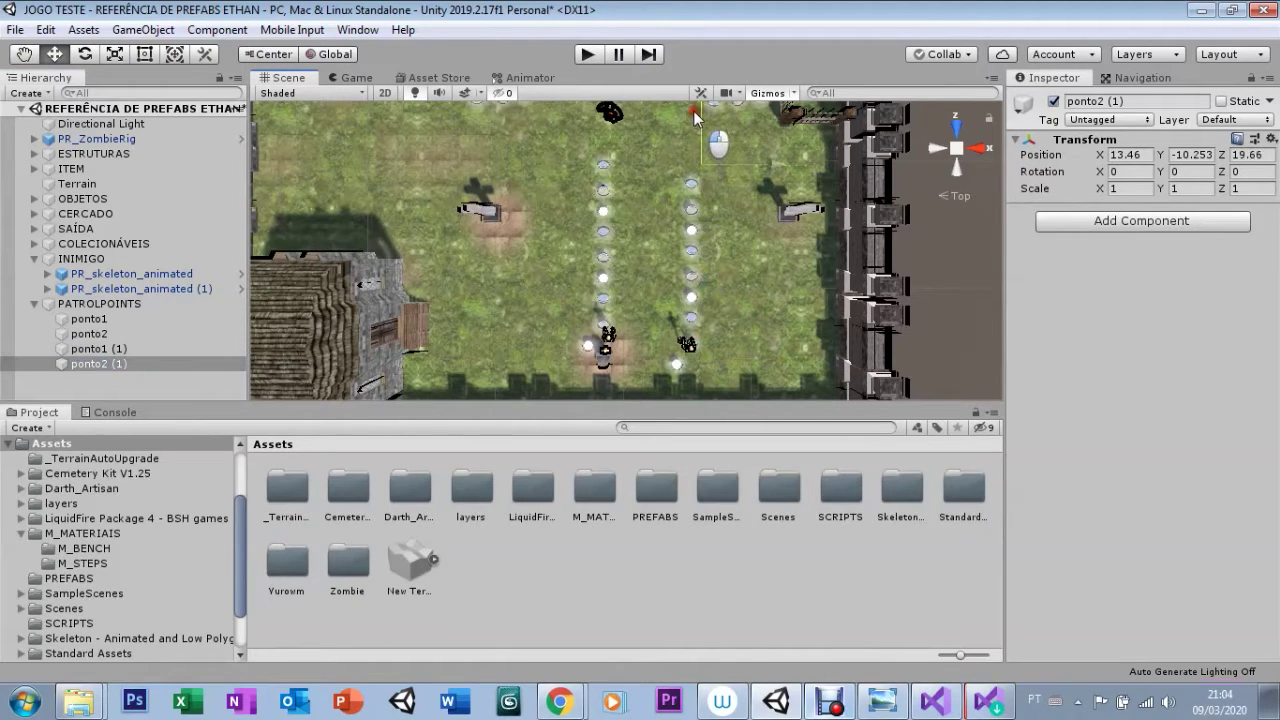
{"action": "left_click", "coordinate": [340, 79]}
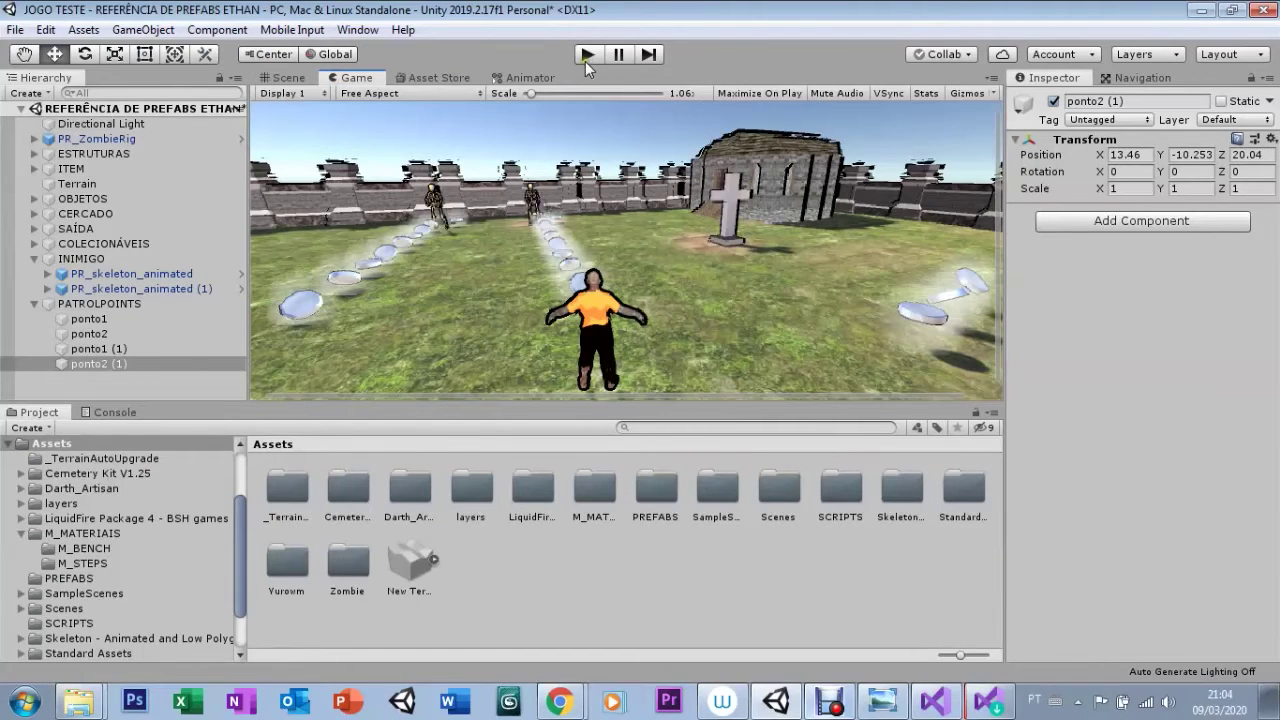
Set PR_skeleton_animated's tag from TAG_COIN to Untagged, then return to the Scene view
{"action": "left_click", "coordinate": [100, 275]}
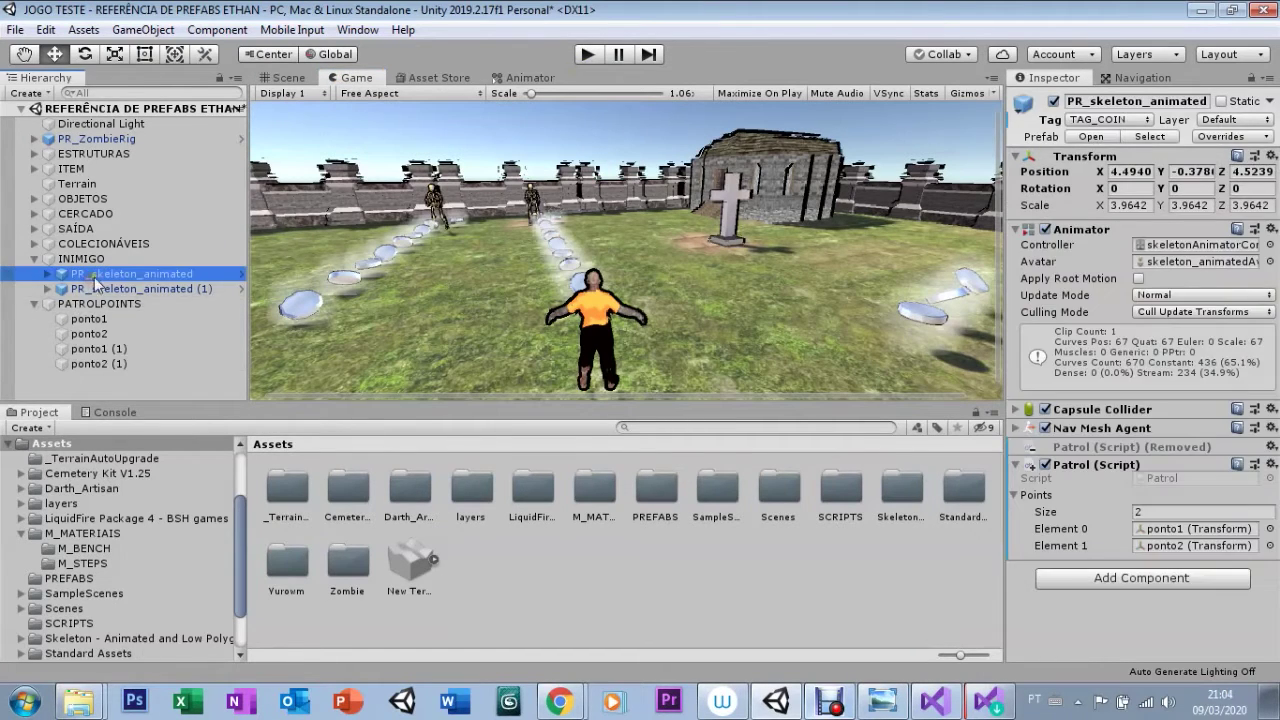
{"action": "left_click", "coordinate": [1085, 120]}
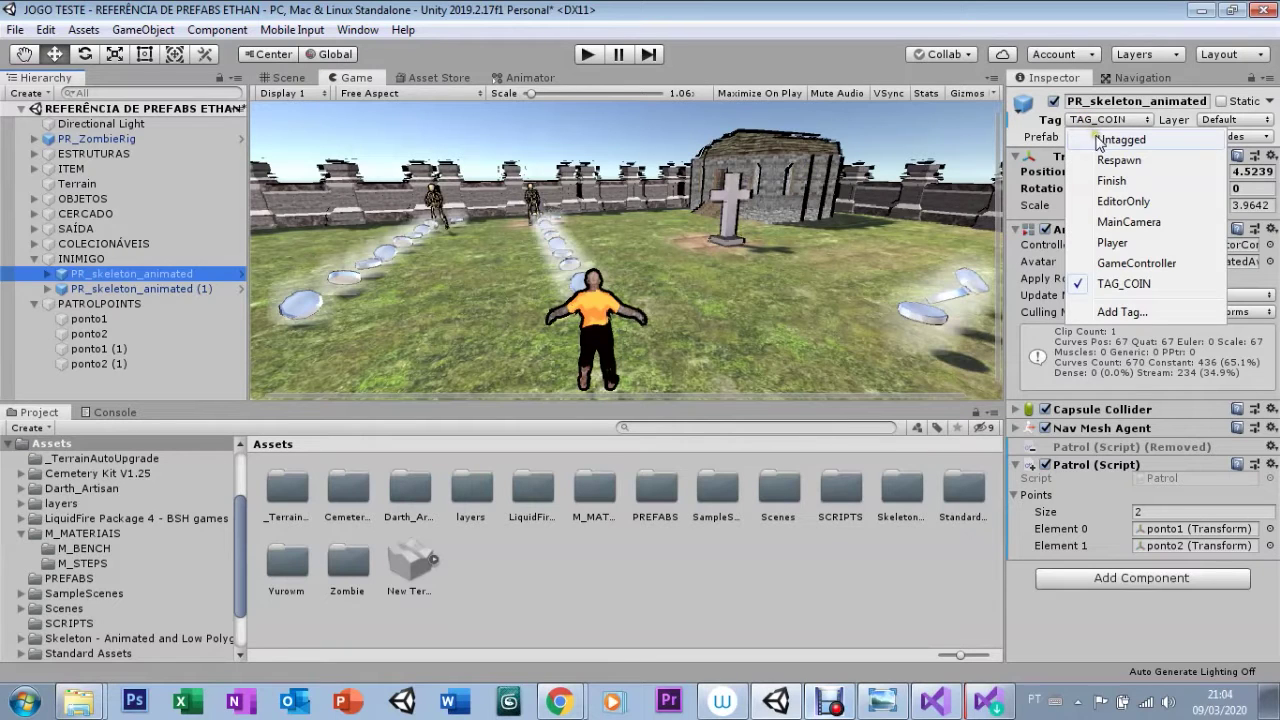
{"action": "left_click", "coordinate": [1101, 142]}
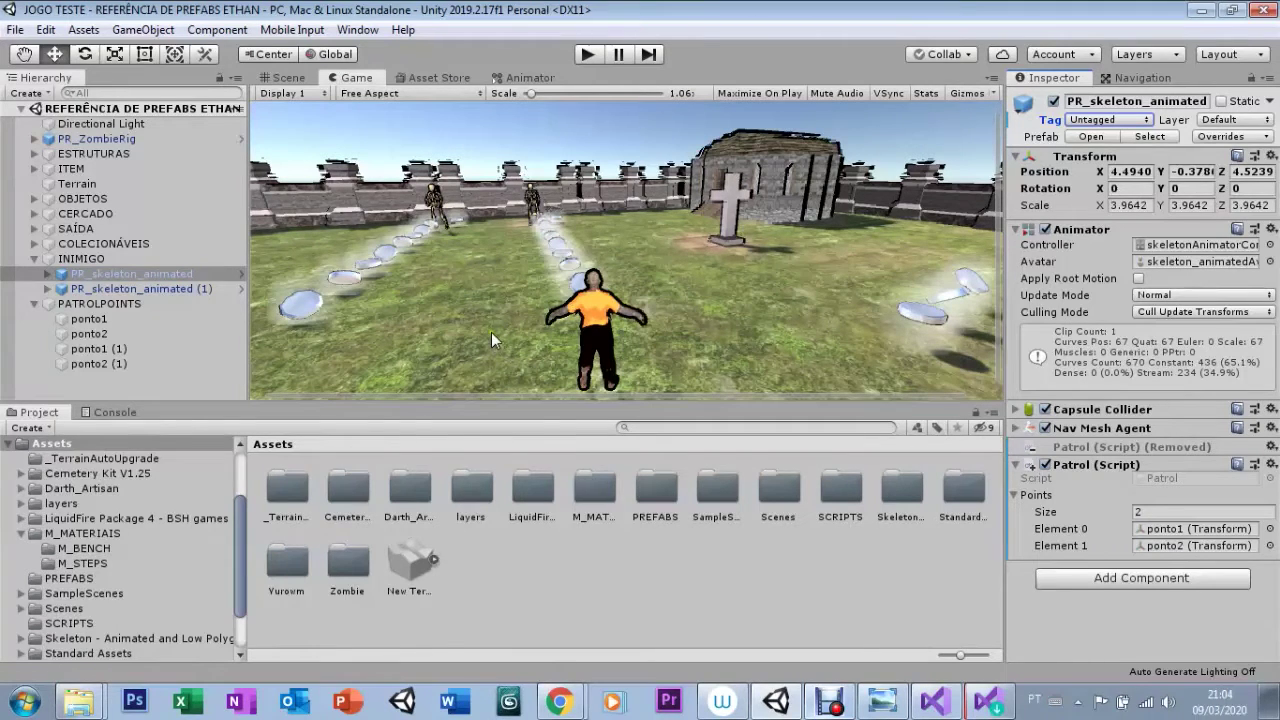
{"action": "left_click", "coordinate": [462, 298]}
{"action": "left_click", "coordinate": [281, 80]}
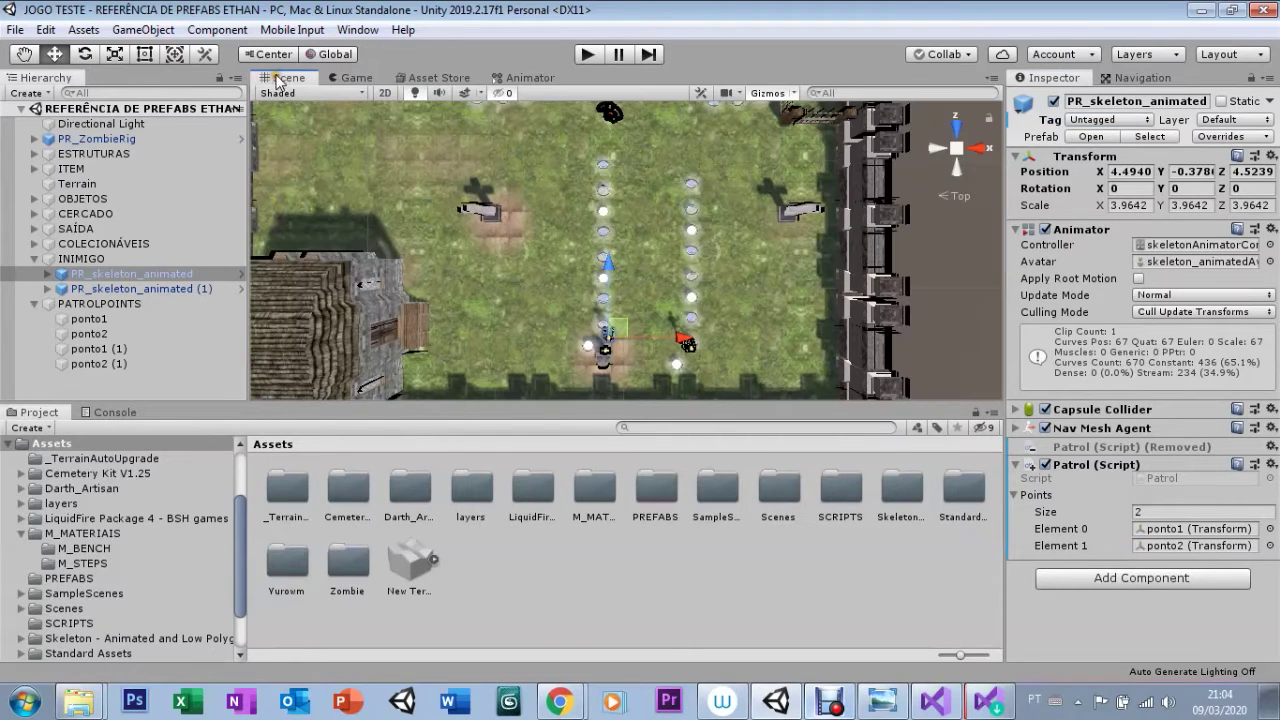
Orbit and zoom to a diagonal perspective of the graveyard, then select the Terrain
{"action": "mouse_move", "coordinate": [394, 234]}
{"action": "left_mouse_down", "text": "alt"}
{"action": "mouse_move", "coordinate": [512, 289]}
{"action": "mouse_move", "coordinate": [660, 270]}
{"action": "mouse_move", "coordinate": [671, 178]}
{"action": "mouse_move", "coordinate": [603, 221]}
{"action": "left_mouse_up", "text": "alt"}
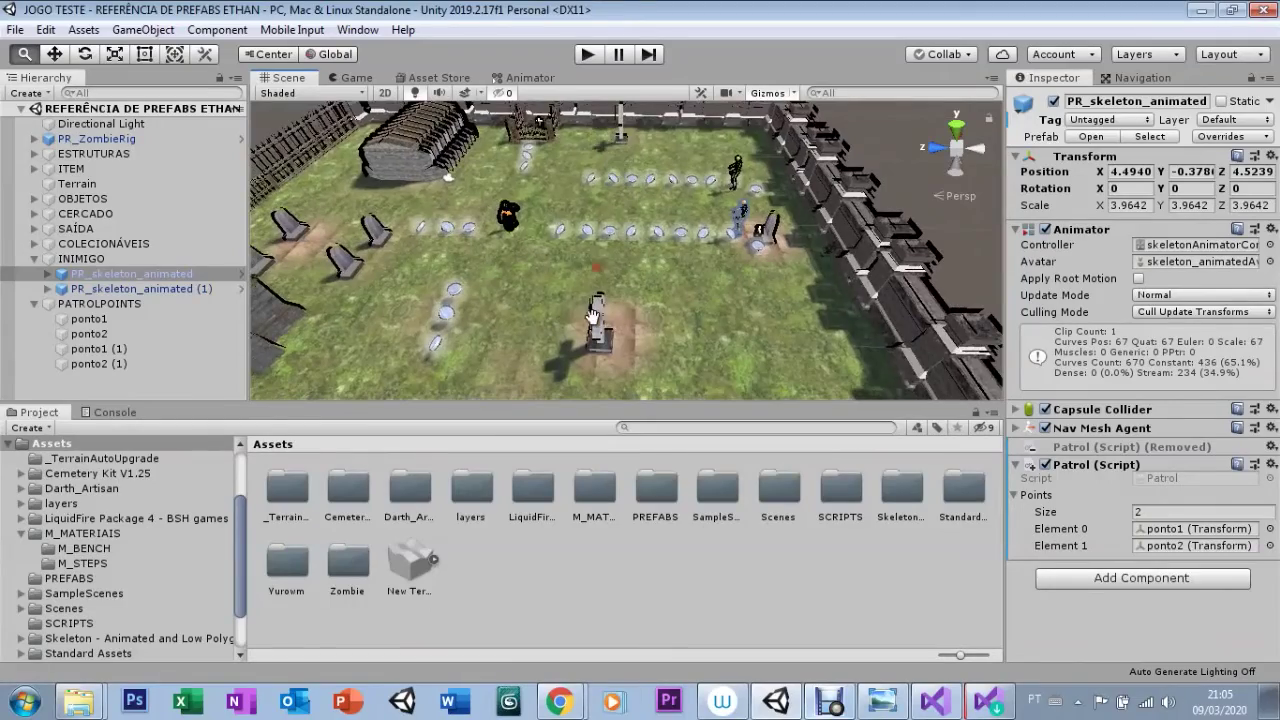
{"action": "scroll", "coordinate": [603, 221], "scroll_direction": "down", "scroll_amount": 5}
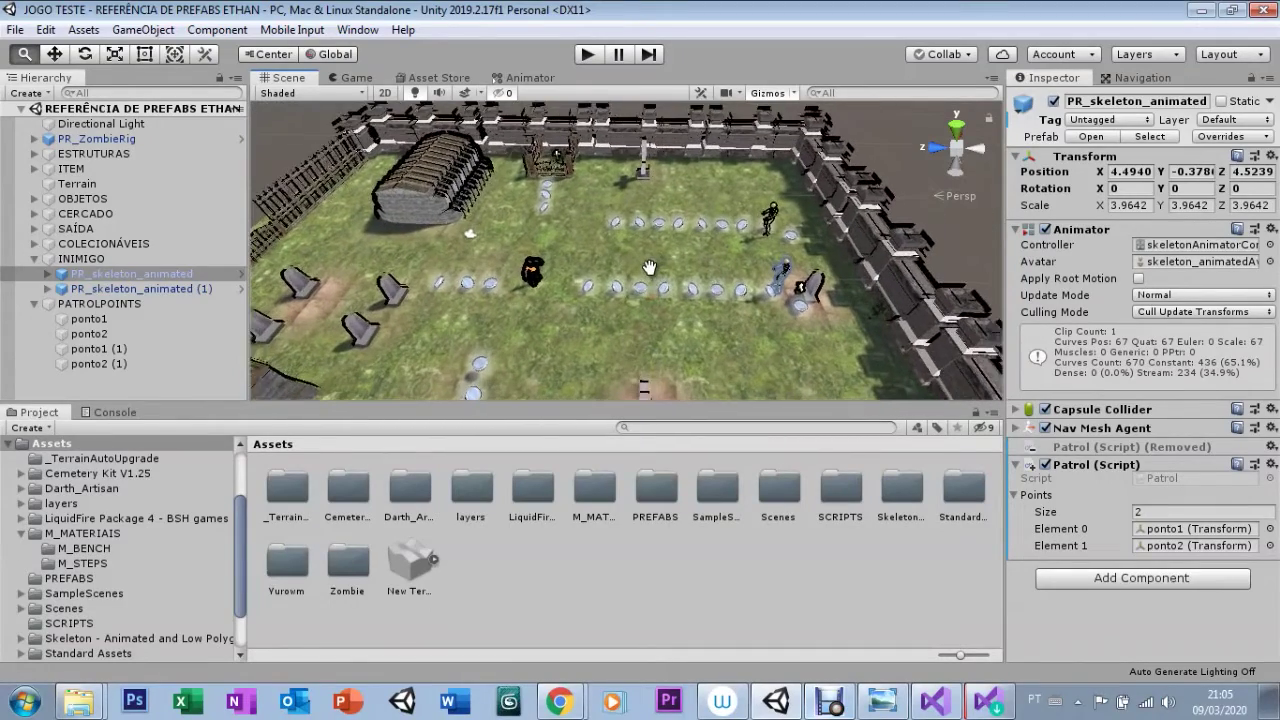
{"action": "scroll", "coordinate": [649, 268], "scroll_direction": "up", "scroll_amount": 2}
{"action": "mouse_move", "coordinate": [649, 268]}
{"action": "left_mouse_down", "text": "alt"}
{"action": "mouse_move", "coordinate": [554, 312]}
{"action": "mouse_move", "coordinate": [566, 262]}
{"action": "left_mouse_up", "text": "alt"}
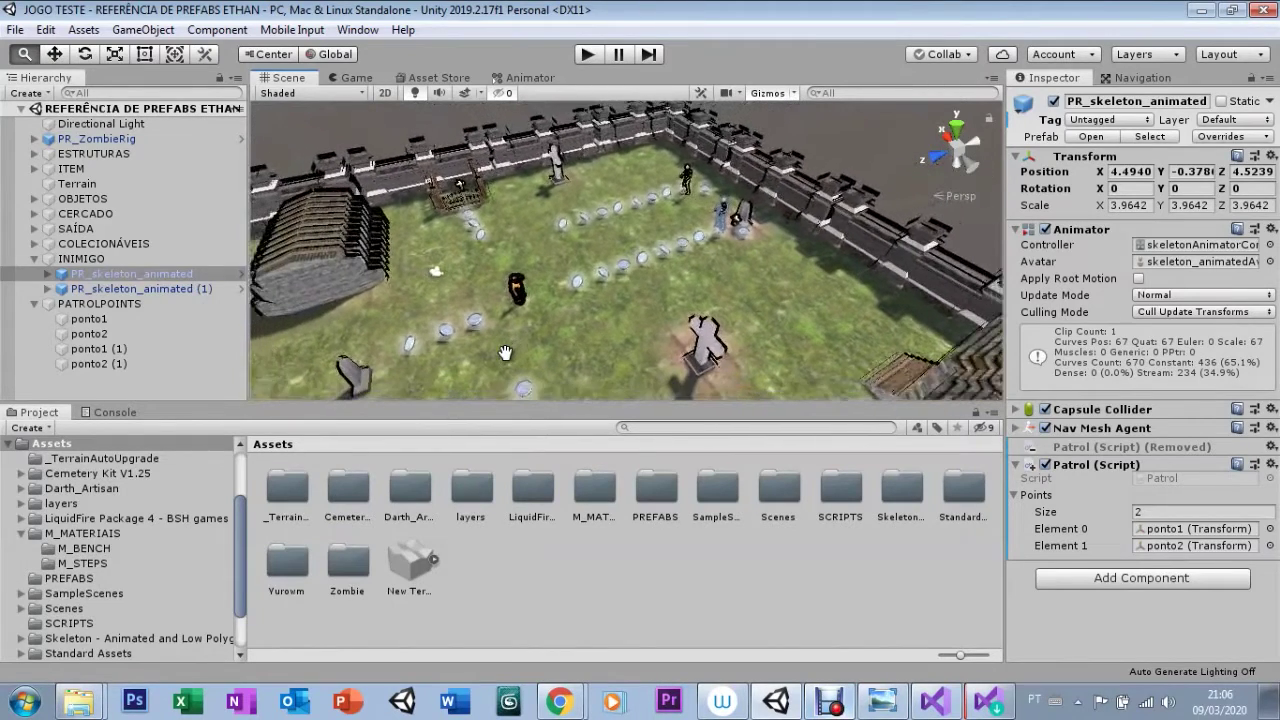
{"action": "right_click_drag", "start_coordinate": [505, 352], "coordinate": [474, 281], "text": "alt"}
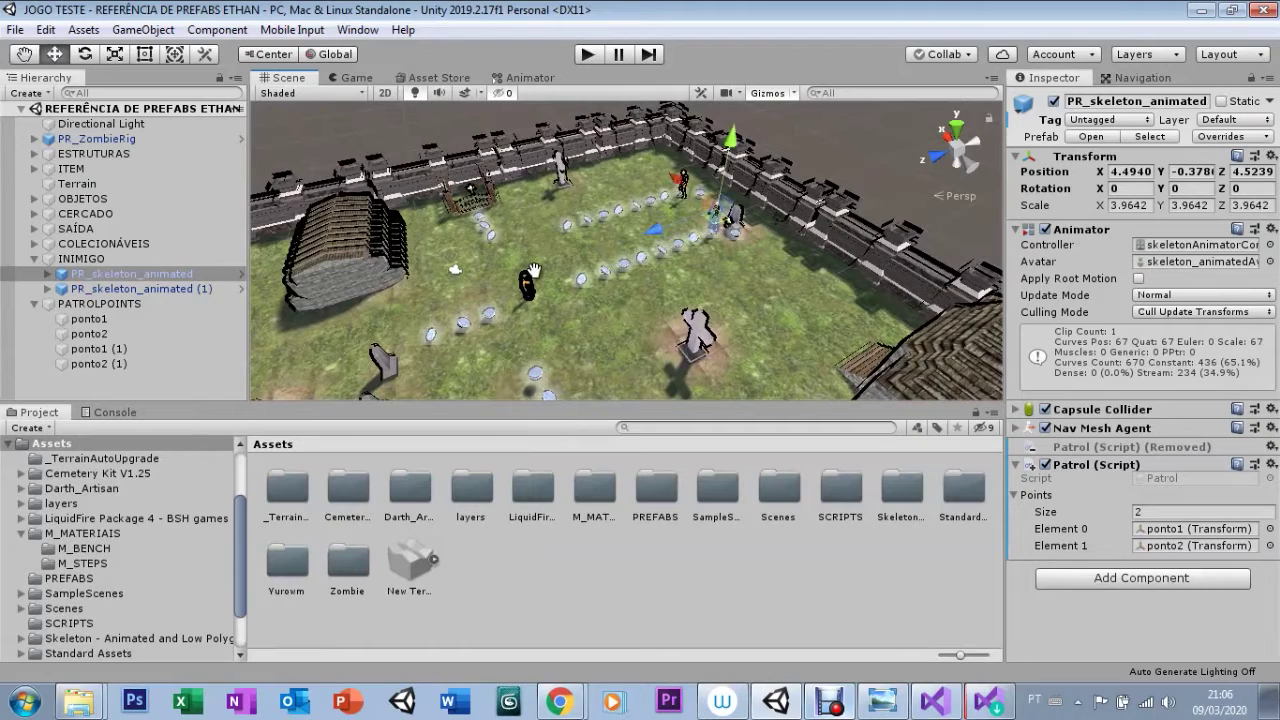
{"action": "left_click", "coordinate": [632, 176]}
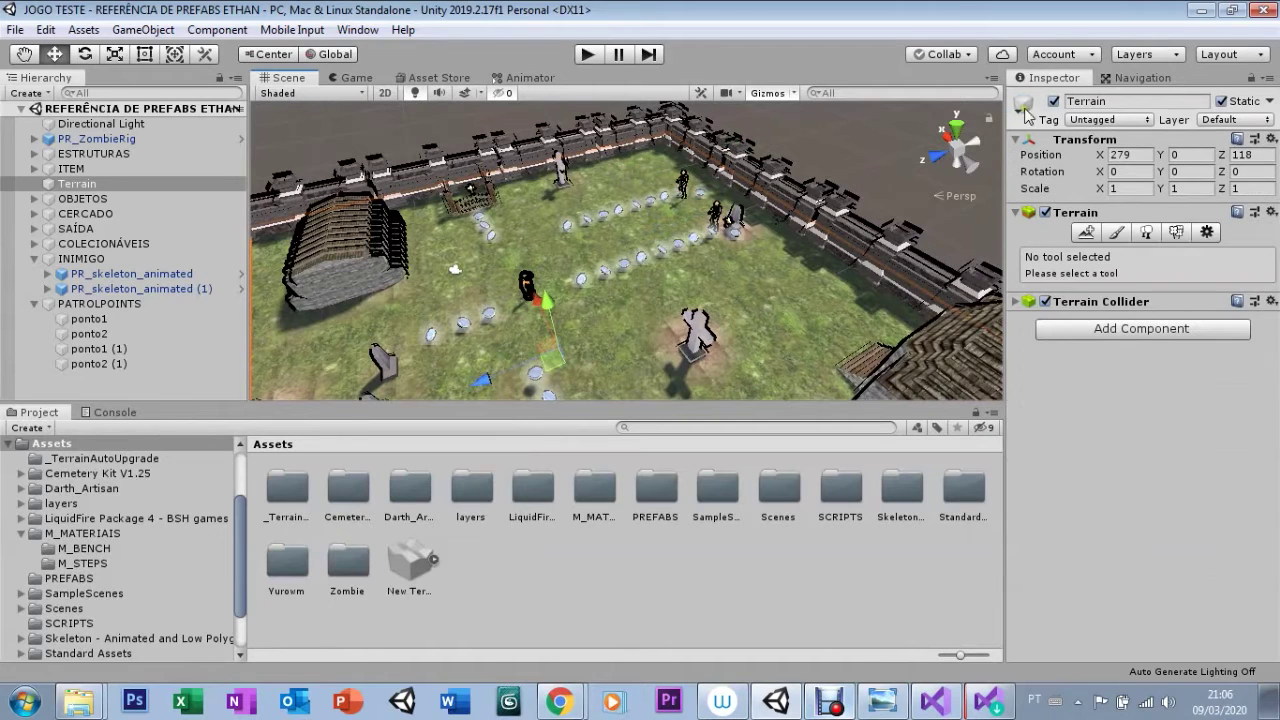
{"action": "left_click", "coordinate": [1121, 80]}
Select grave PR_Grave 5 (2) and confirm its Navigation Area stays Walkable
{"action": "left_click", "coordinate": [700, 343]}
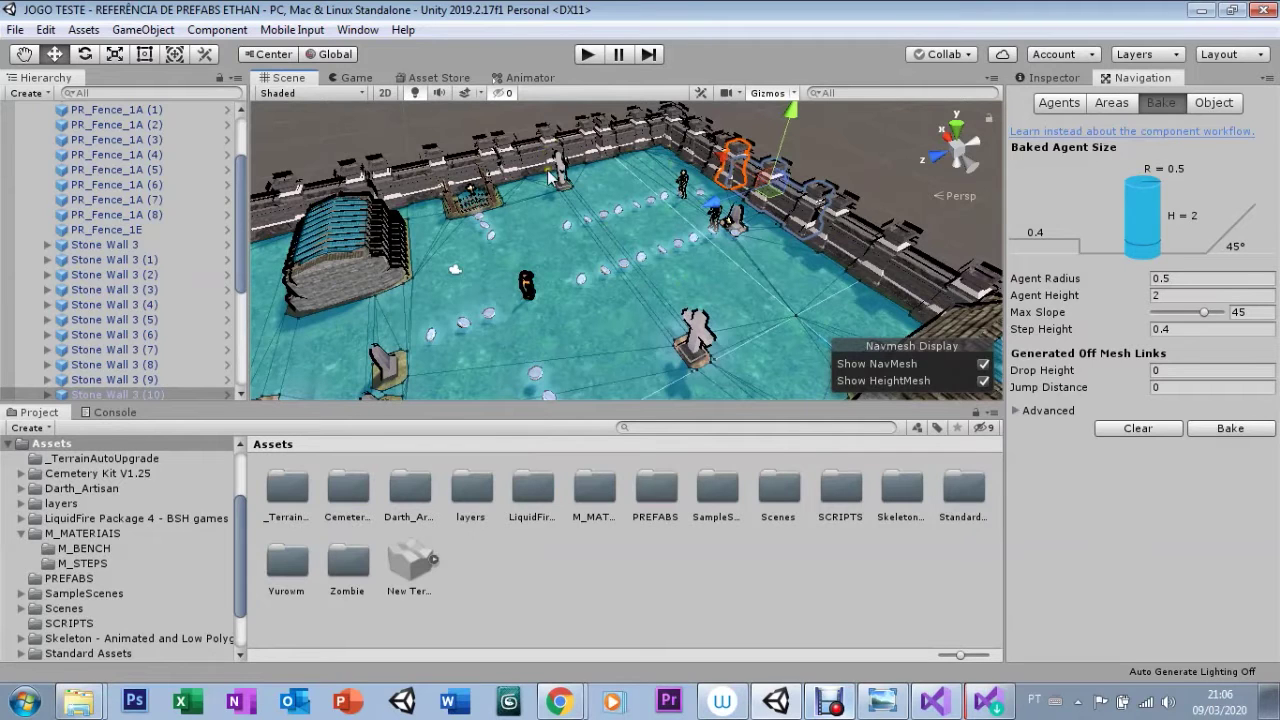
{"action": "left_click", "coordinate": [700, 338]}
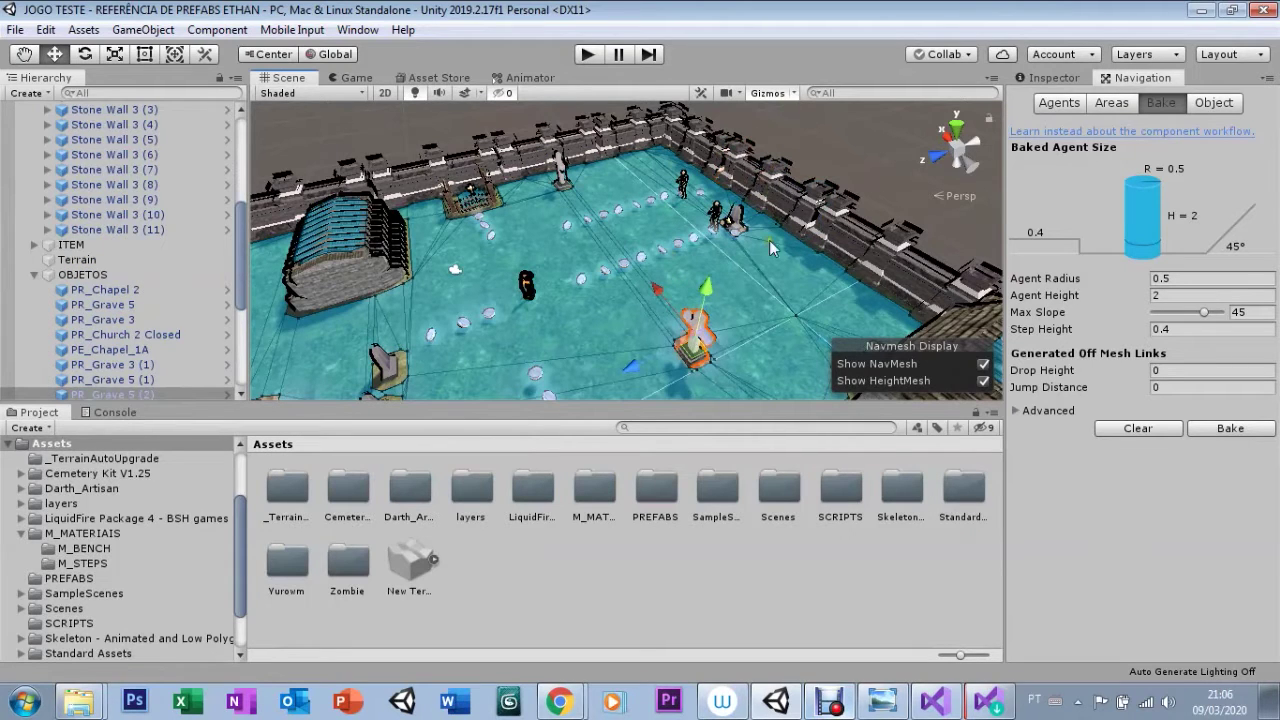
{"action": "left_click", "coordinate": [1210, 106]}
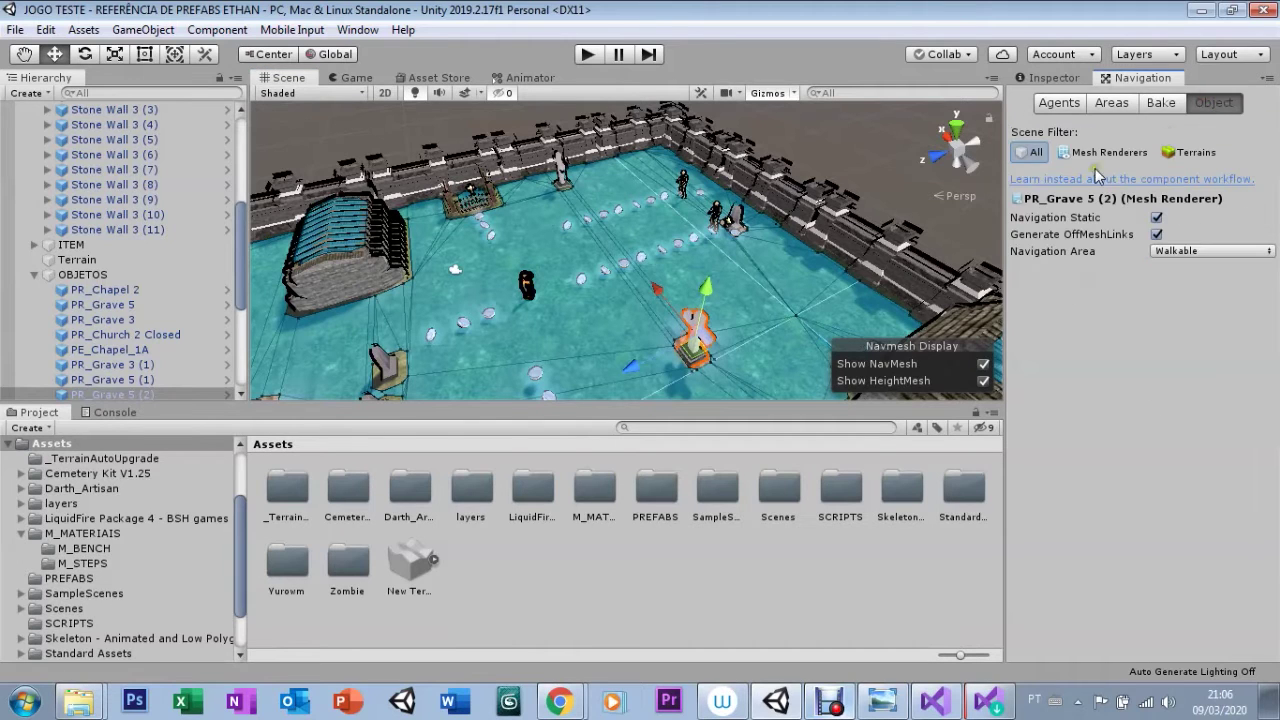
{"action": "left_click", "coordinate": [1172, 254]}
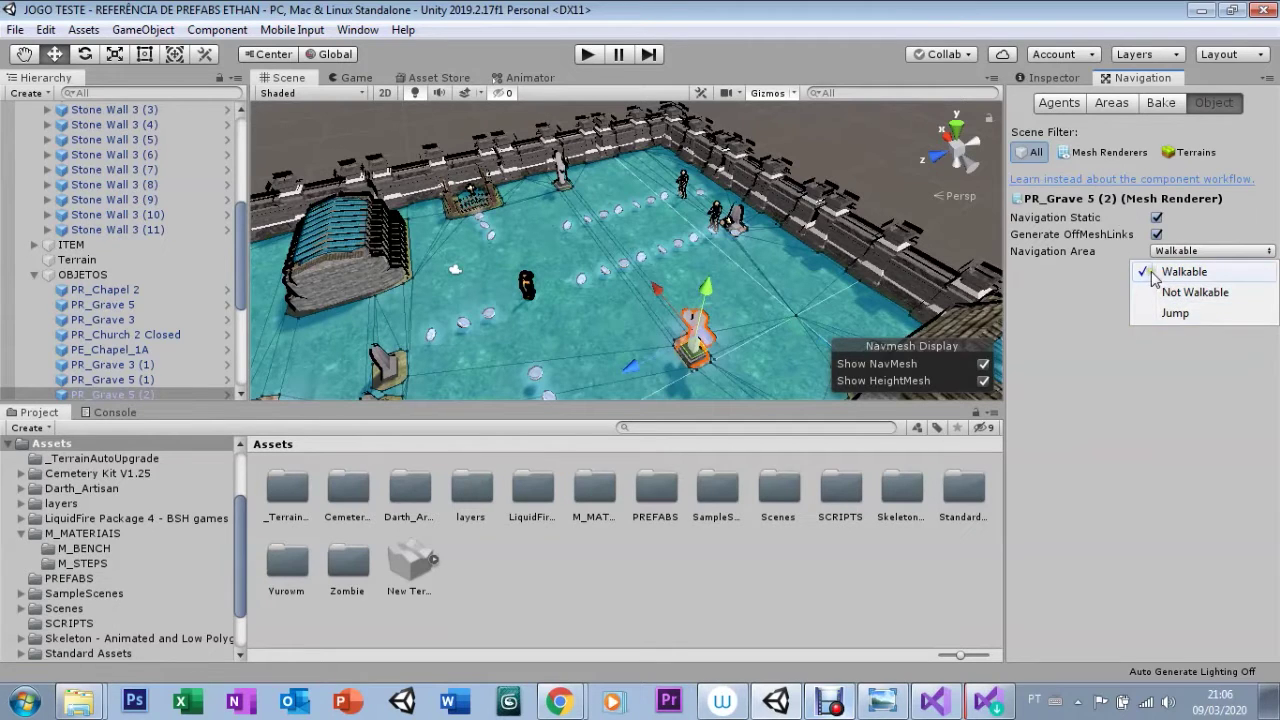
{"action": "left_click", "coordinate": [1116, 276]}
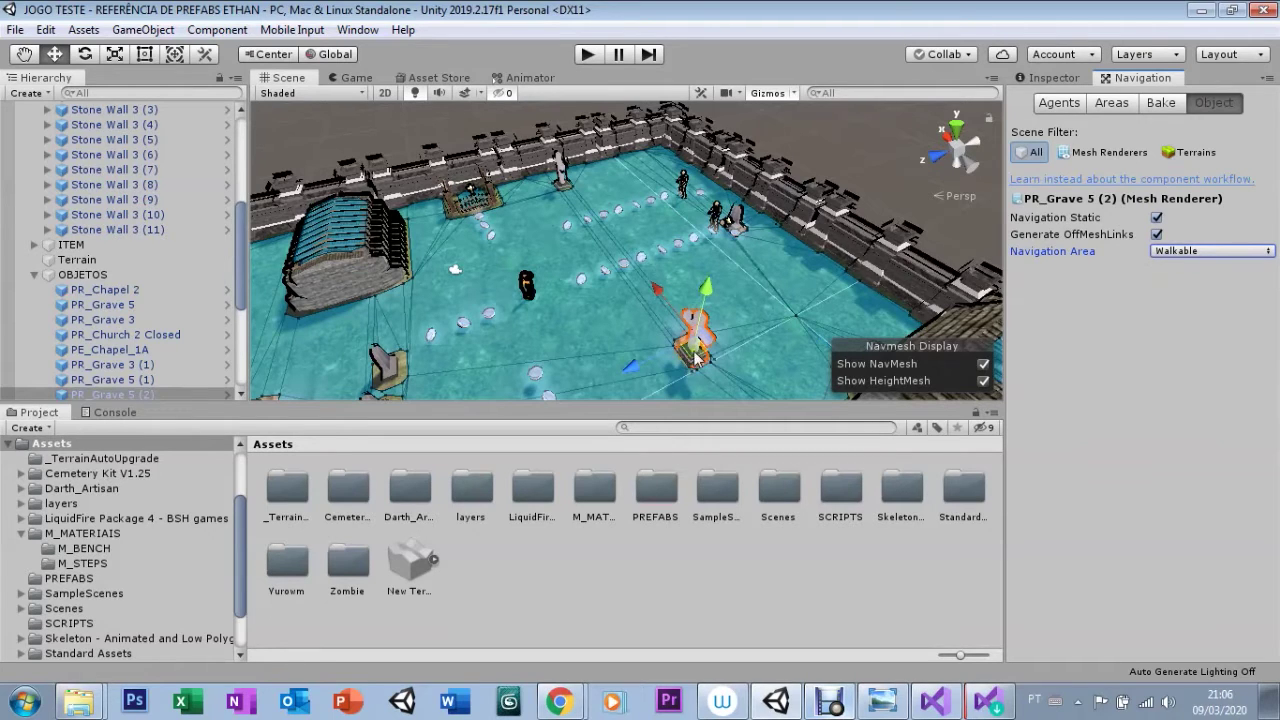
{"action": "left_click", "coordinate": [1044, 80]}
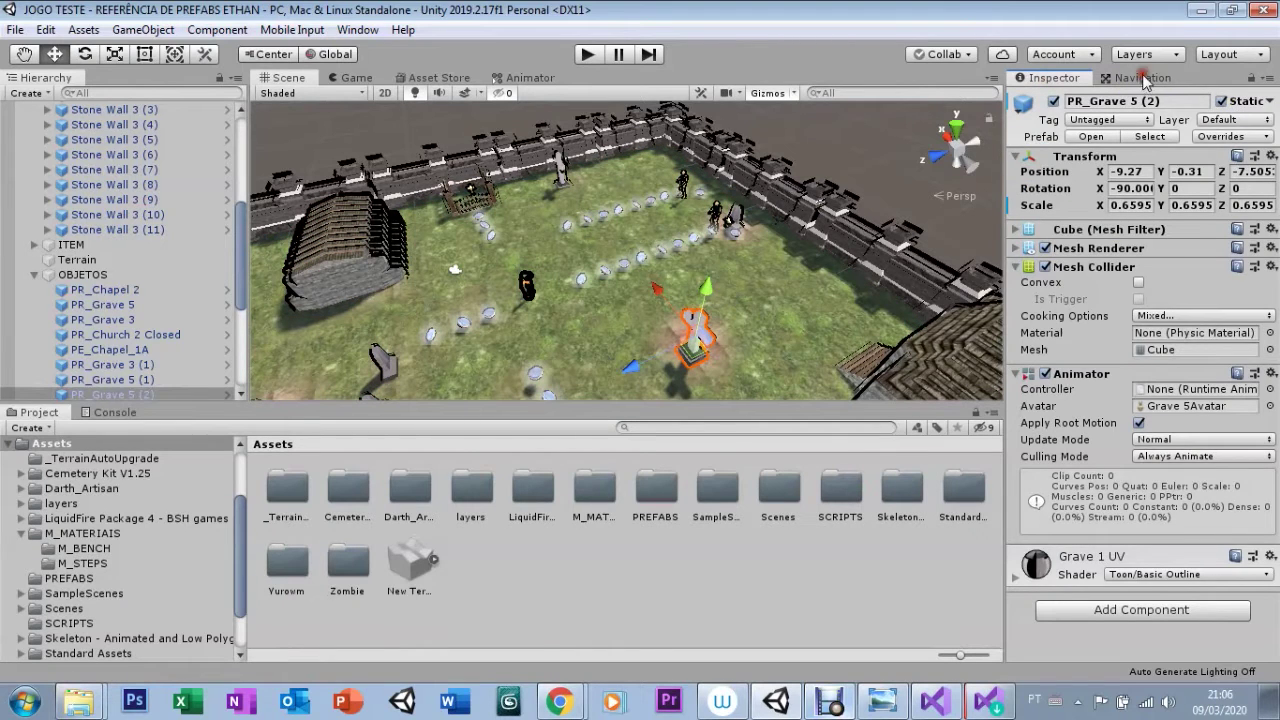
Drag PR_Grave 5 (2) onto the back-wall patrol path and start play mode
{"action": "left_click", "coordinate": [1141, 77]}
{"action": "left_click_drag", "start_coordinate": [664, 303], "coordinate": [556, 208]}
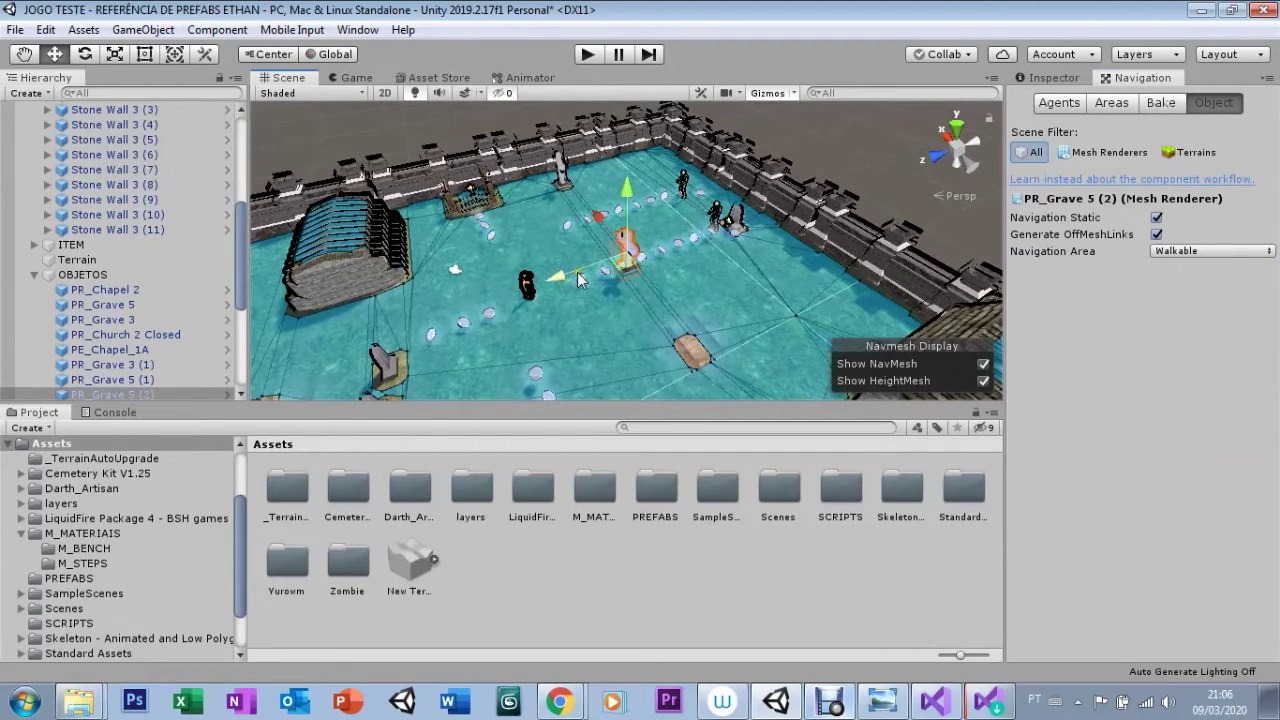
{"action": "left_click_drag", "start_coordinate": [570, 278], "coordinate": [708, 226]}
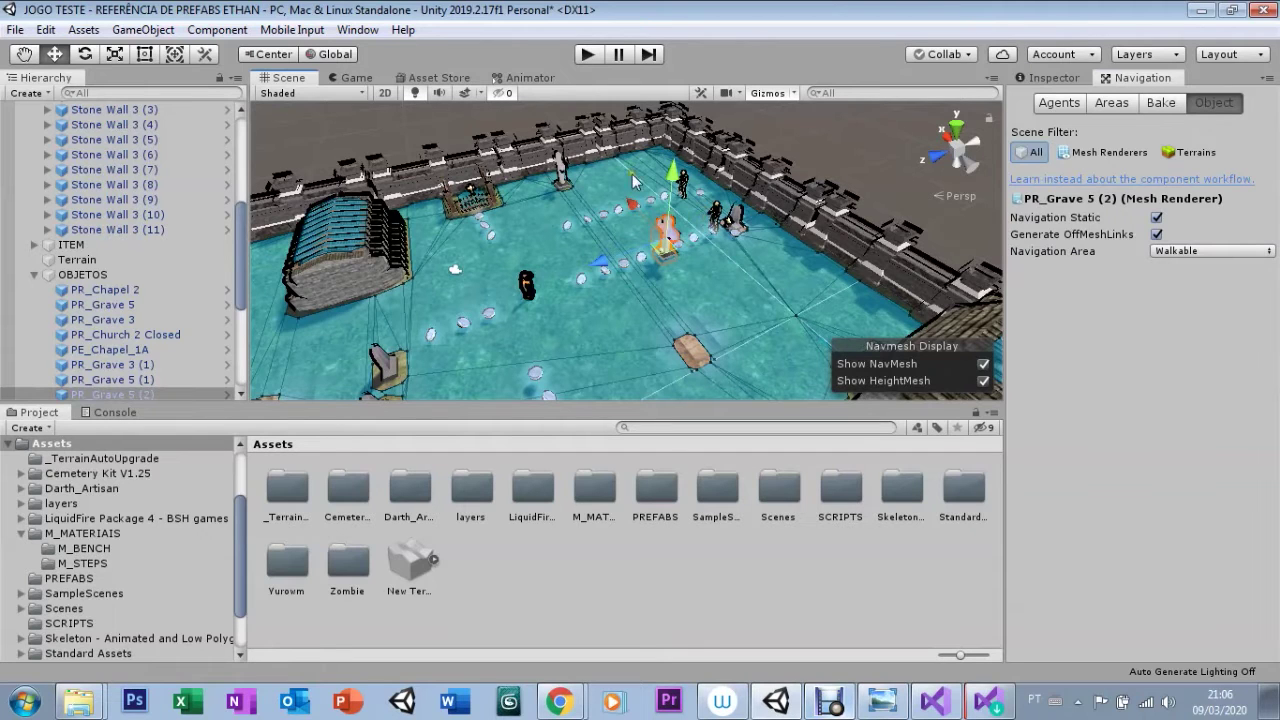
{"action": "left_click", "coordinate": [588, 56]}
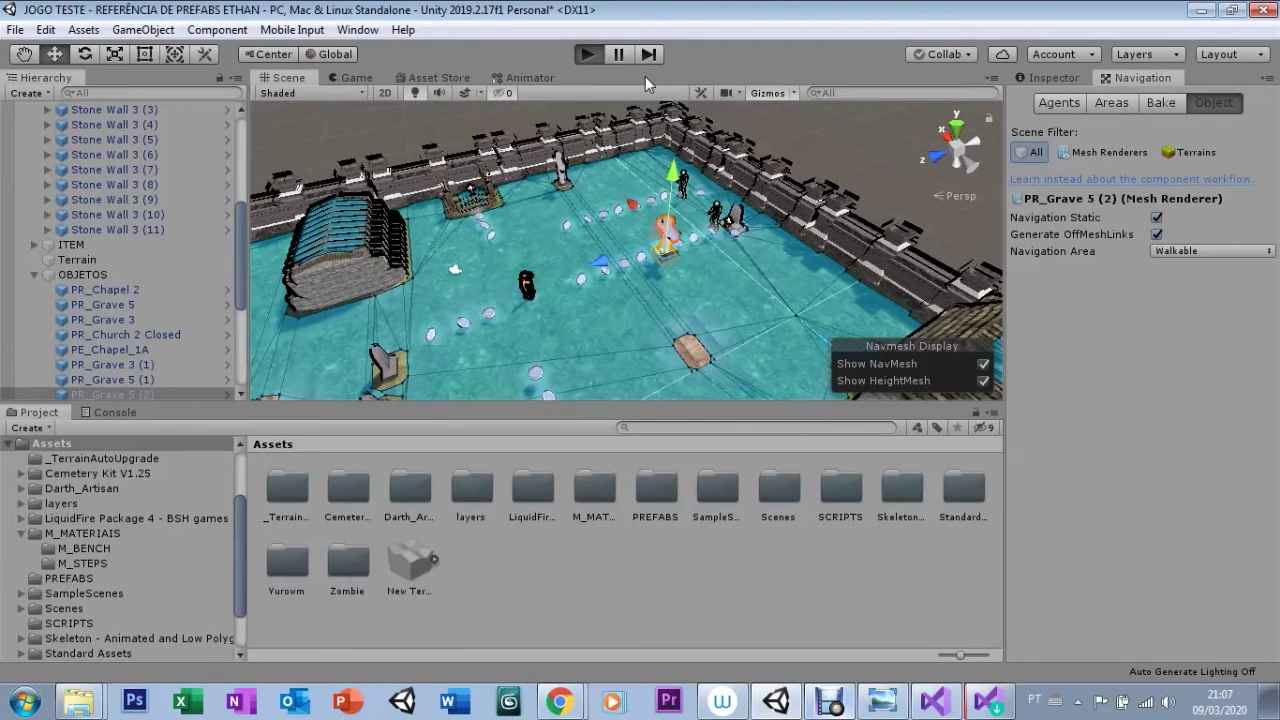
{"action": "key", "text": "ctrl+p"}
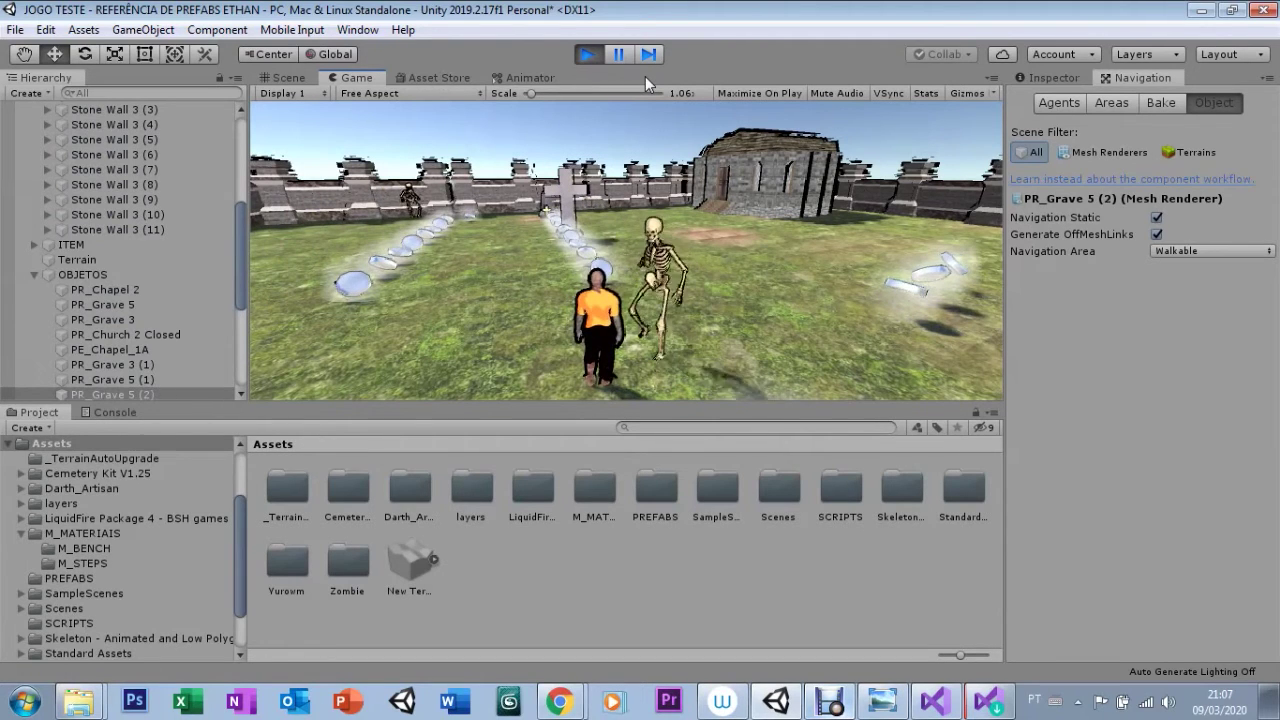
{"action": "left_click", "coordinate": [588, 54]}
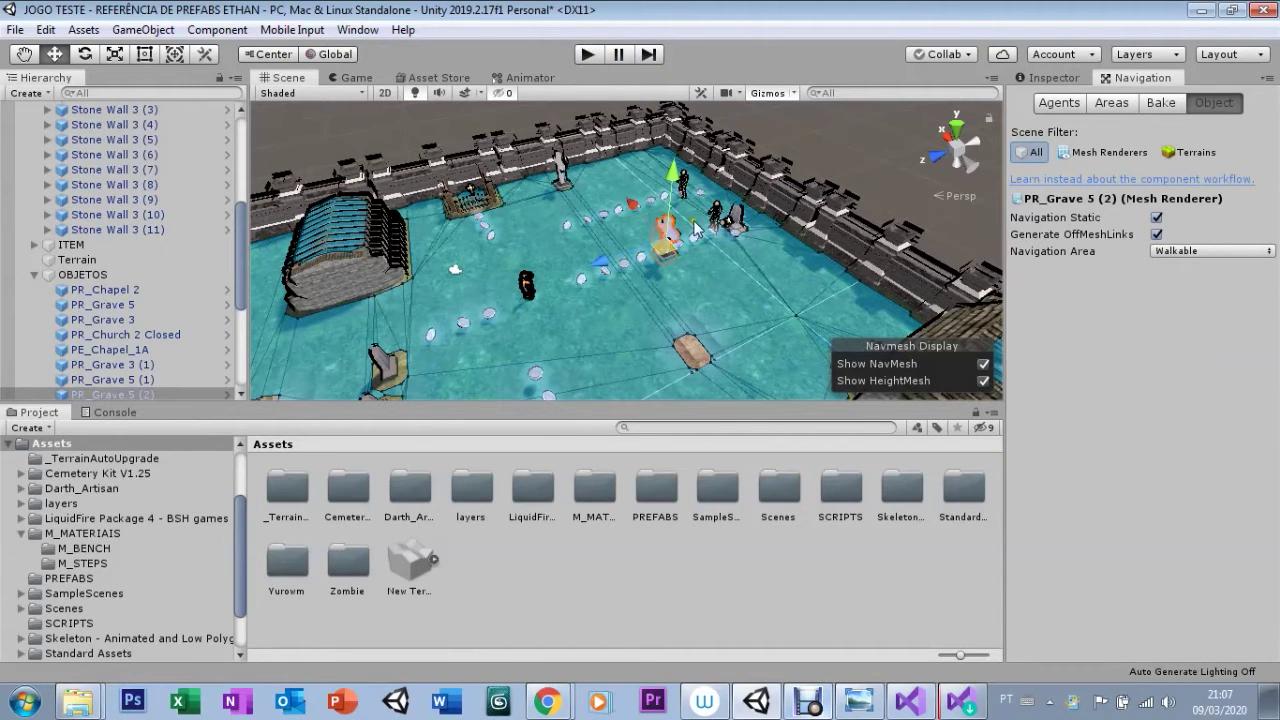
{"action": "left_click", "coordinate": [1161, 103]}
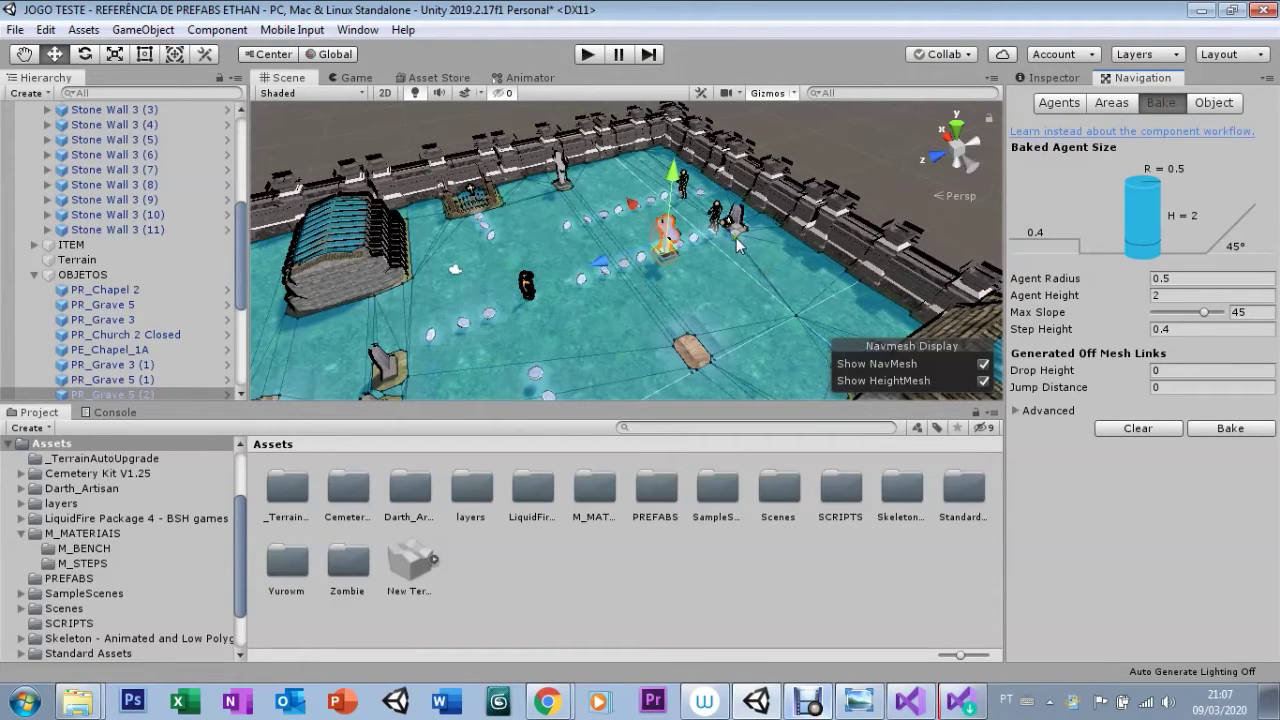
Rebake the navmesh with the moved grave, then run and stop a play test
{"action": "left_click", "coordinate": [1226, 437]}
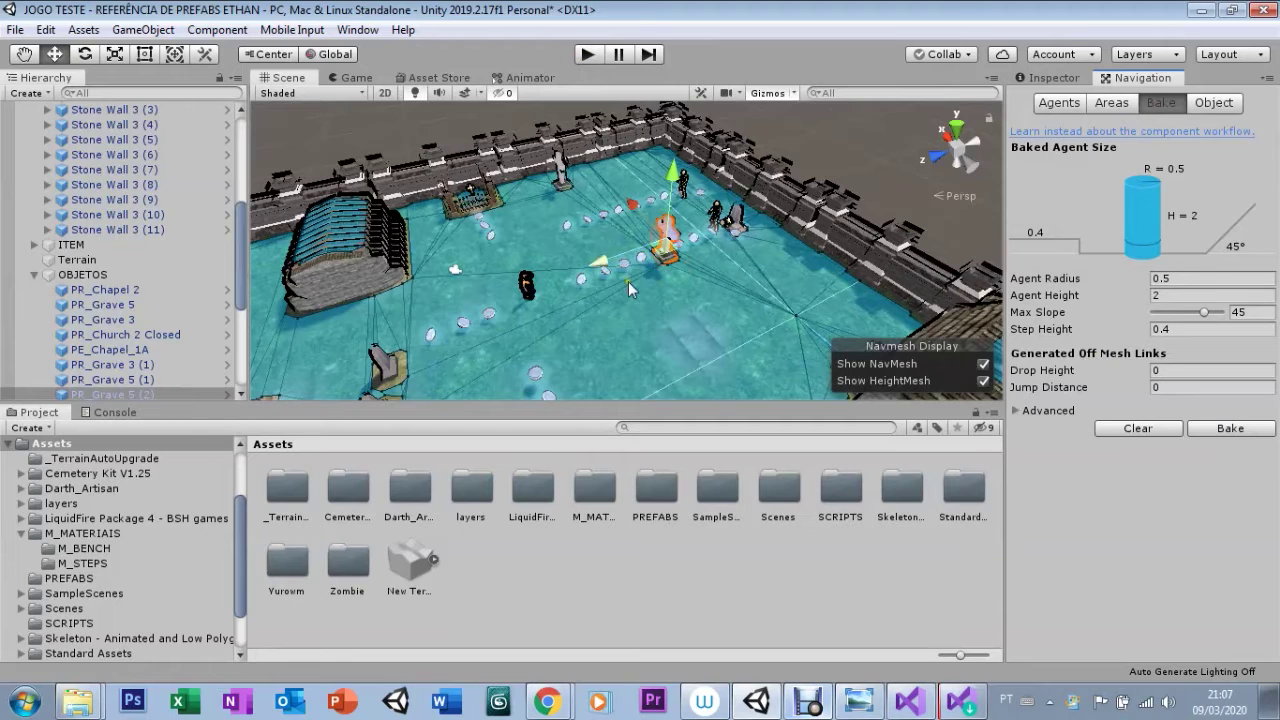
{"action": "left_click", "coordinate": [588, 54]}
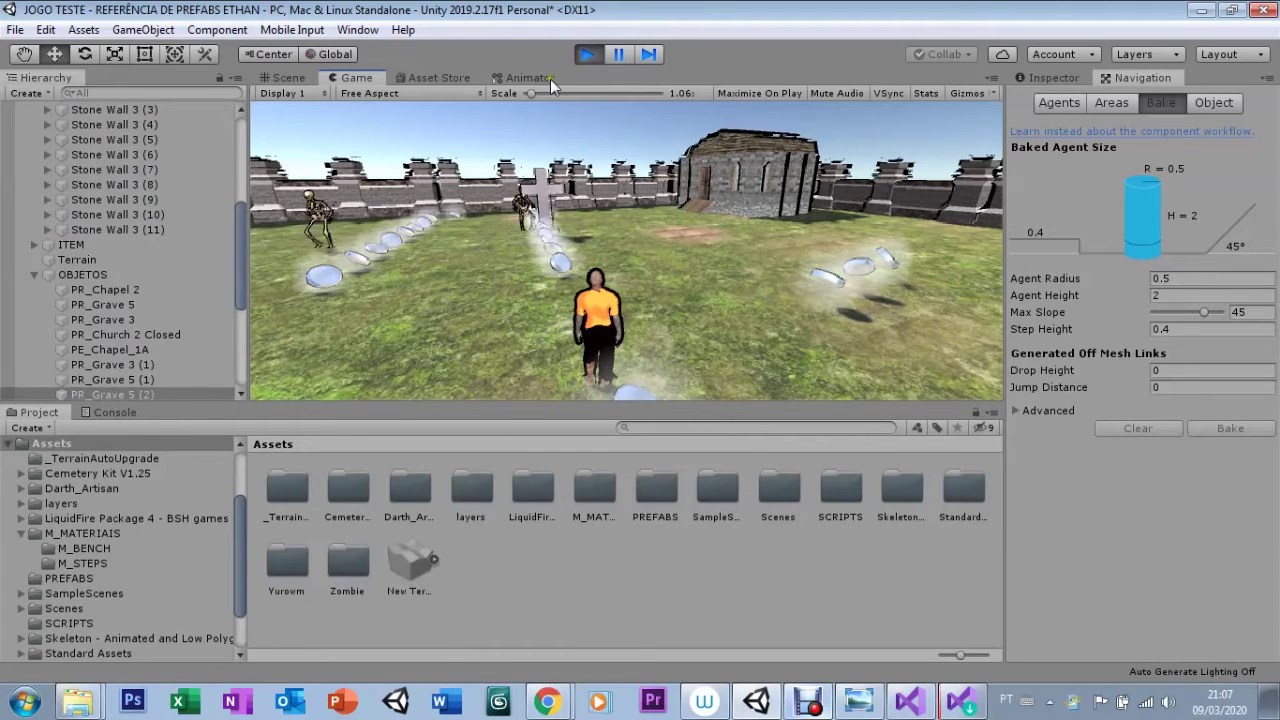
{"action": "left_click", "coordinate": [586, 54]}
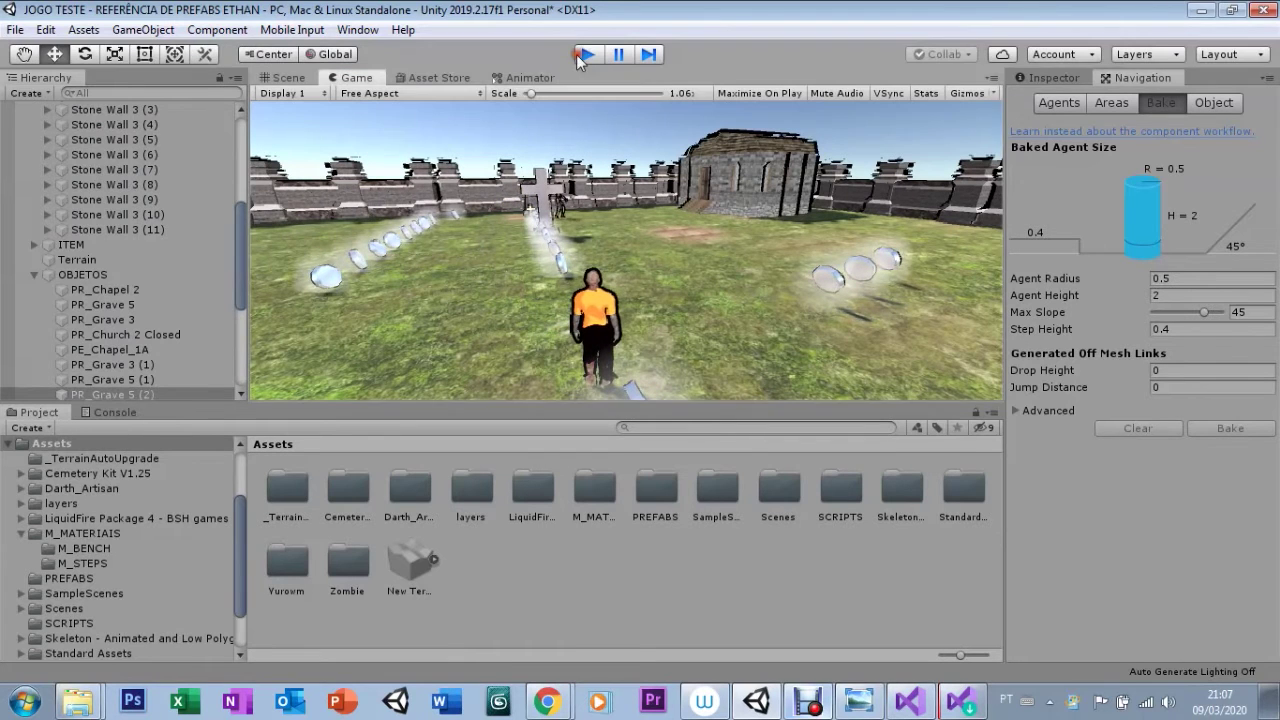
{"action": "left_click", "coordinate": [310, 93]}
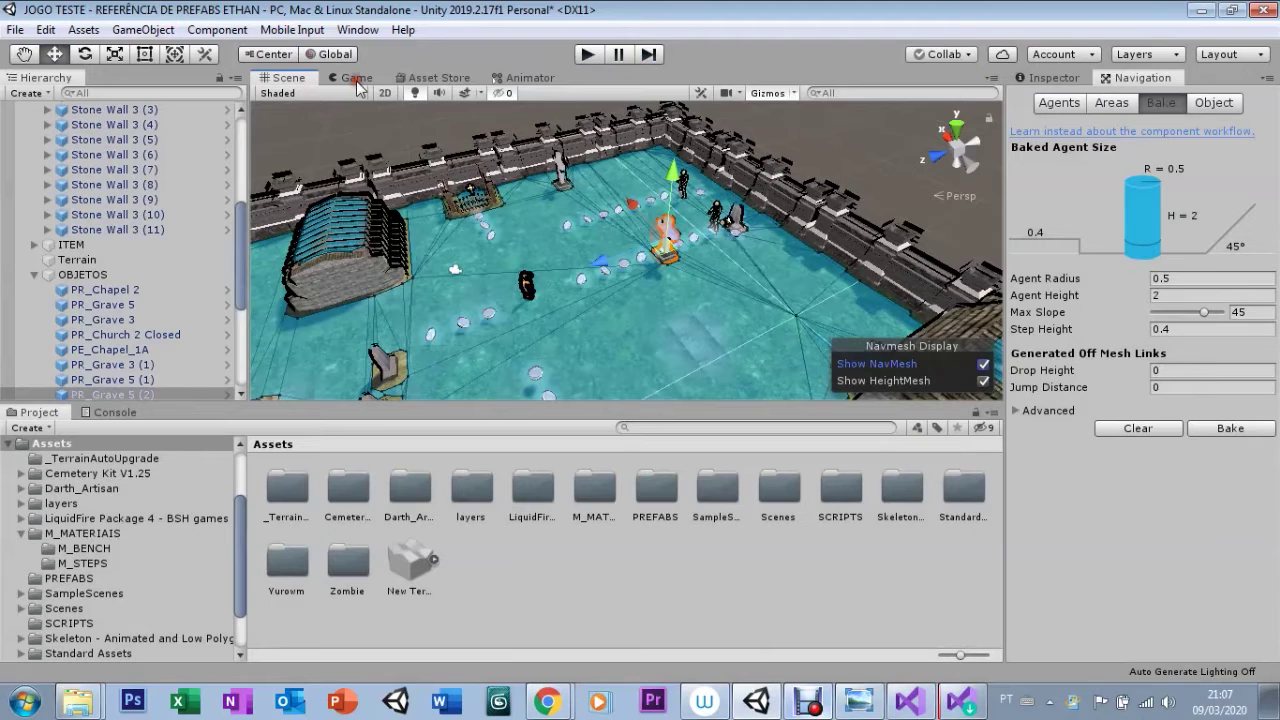
Undo the grave move and rebake the navmesh with the grave restored
{"action": "key", "text": "ctrl+z"}
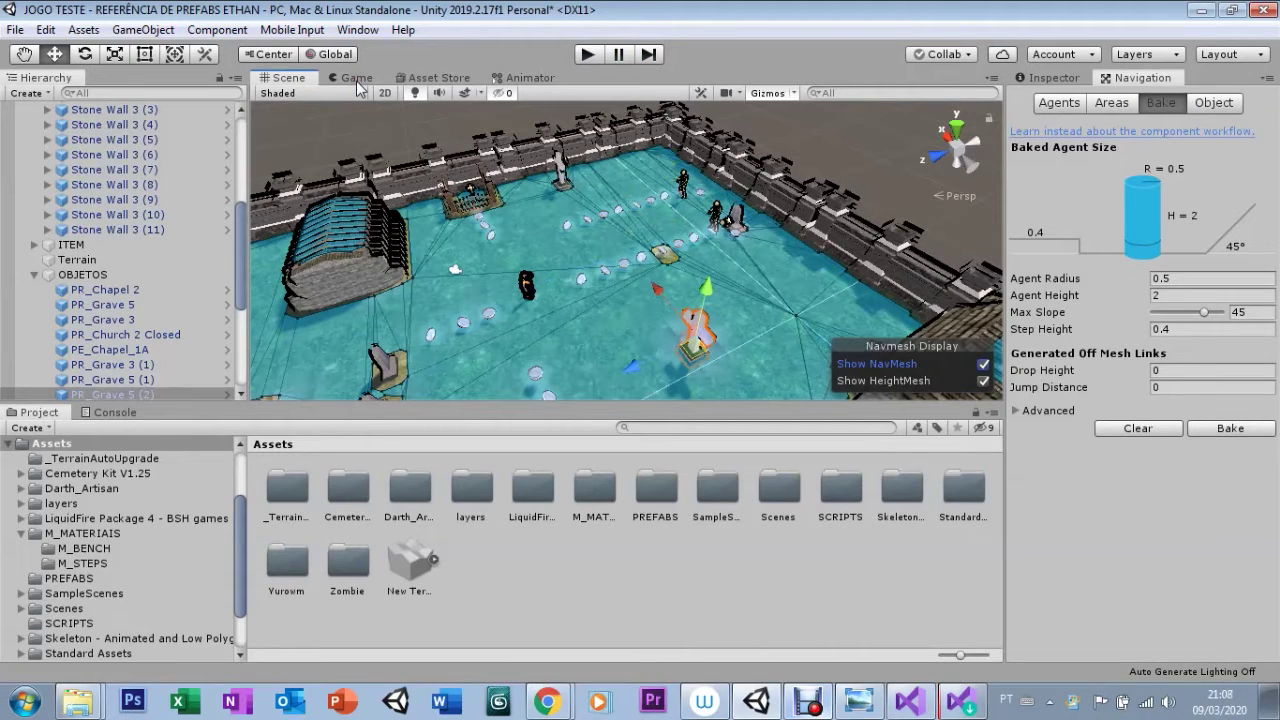
{"action": "left_click", "coordinate": [1217, 429]}
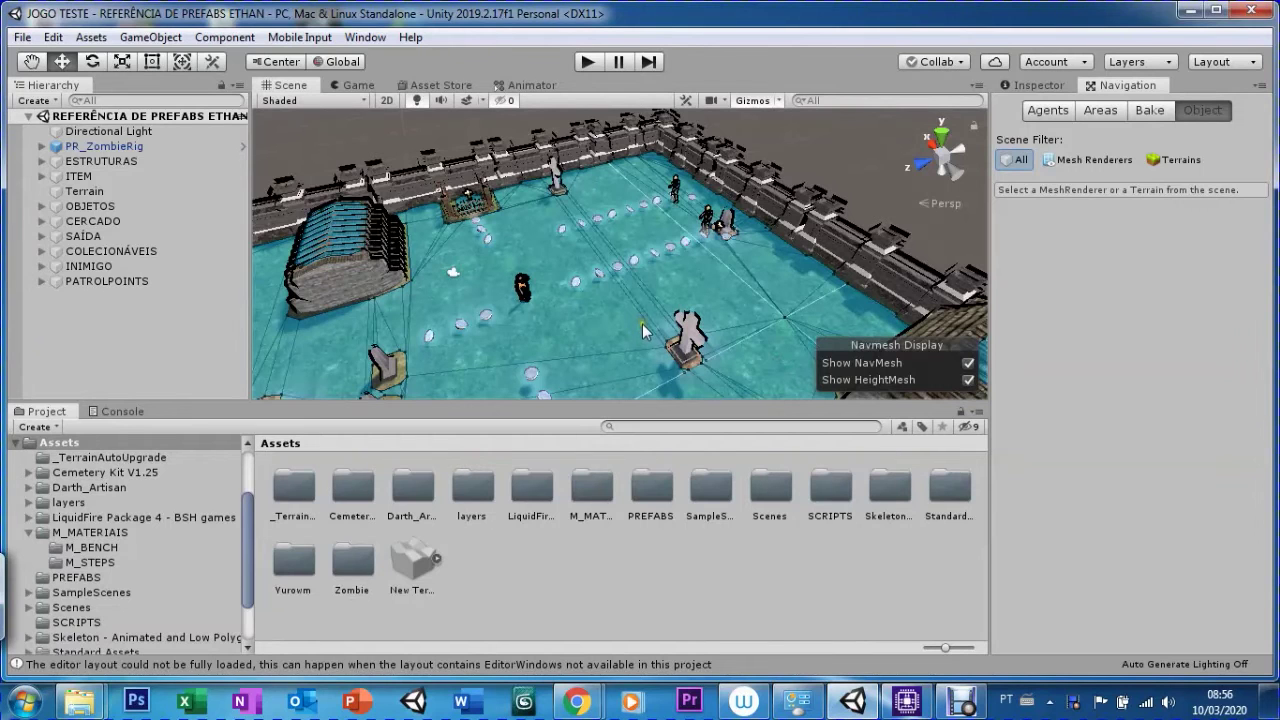
{"action": "left_click", "coordinate": [30, 63]}
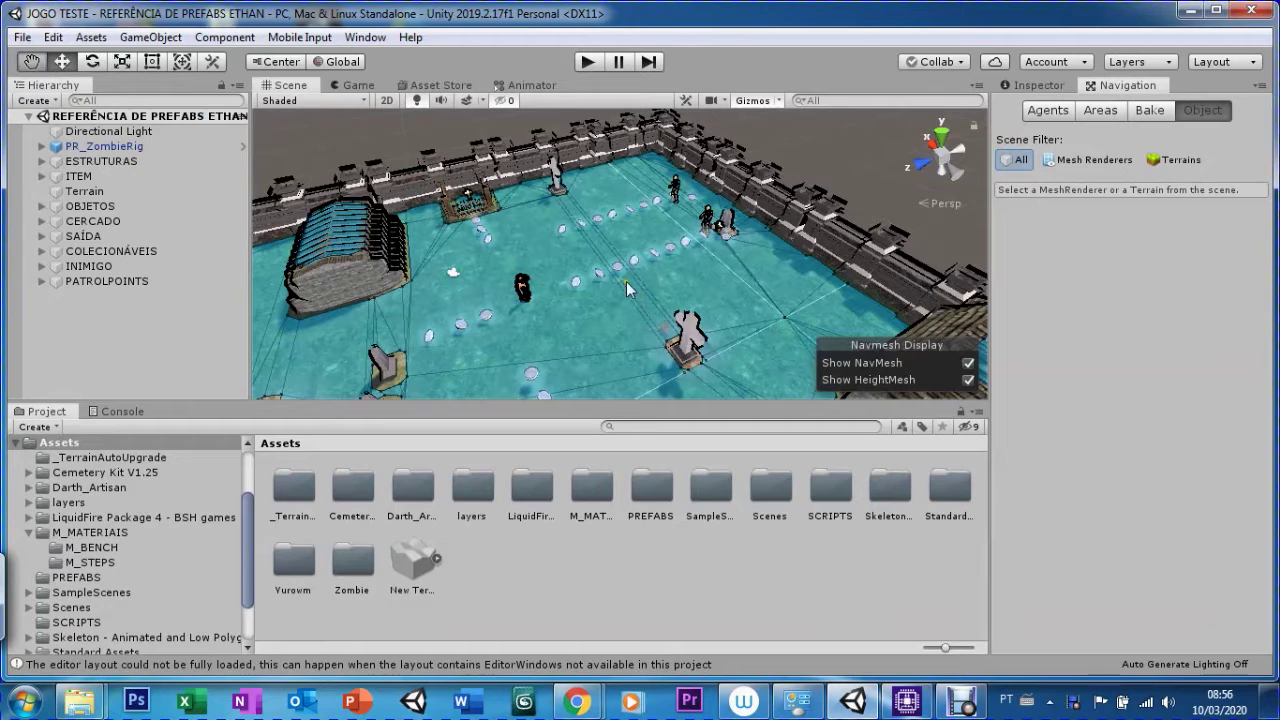
{"action": "right_click_drag", "start_coordinate": [574, 278], "coordinate": [549, 290], "text": "alt"}
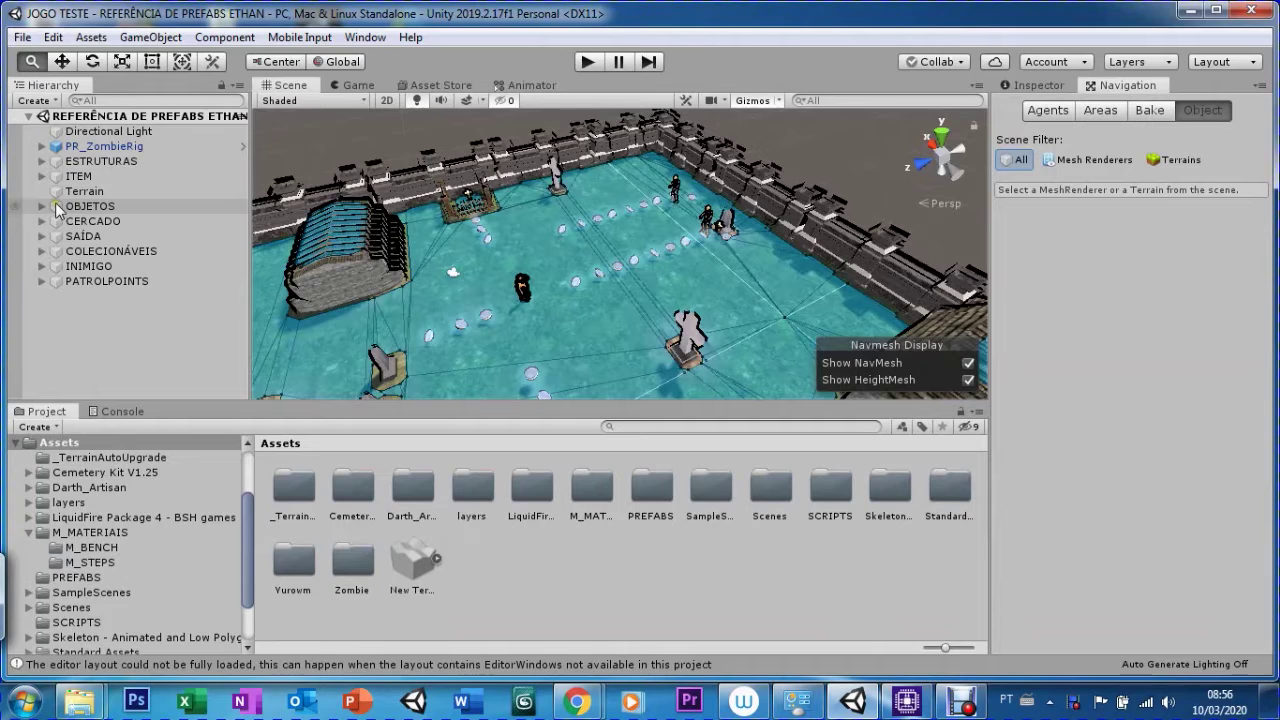
Select the OBJETOS group, maximize the editor, and select front grave PR_Grave 3
{"action": "left_click", "coordinate": [72, 208]}
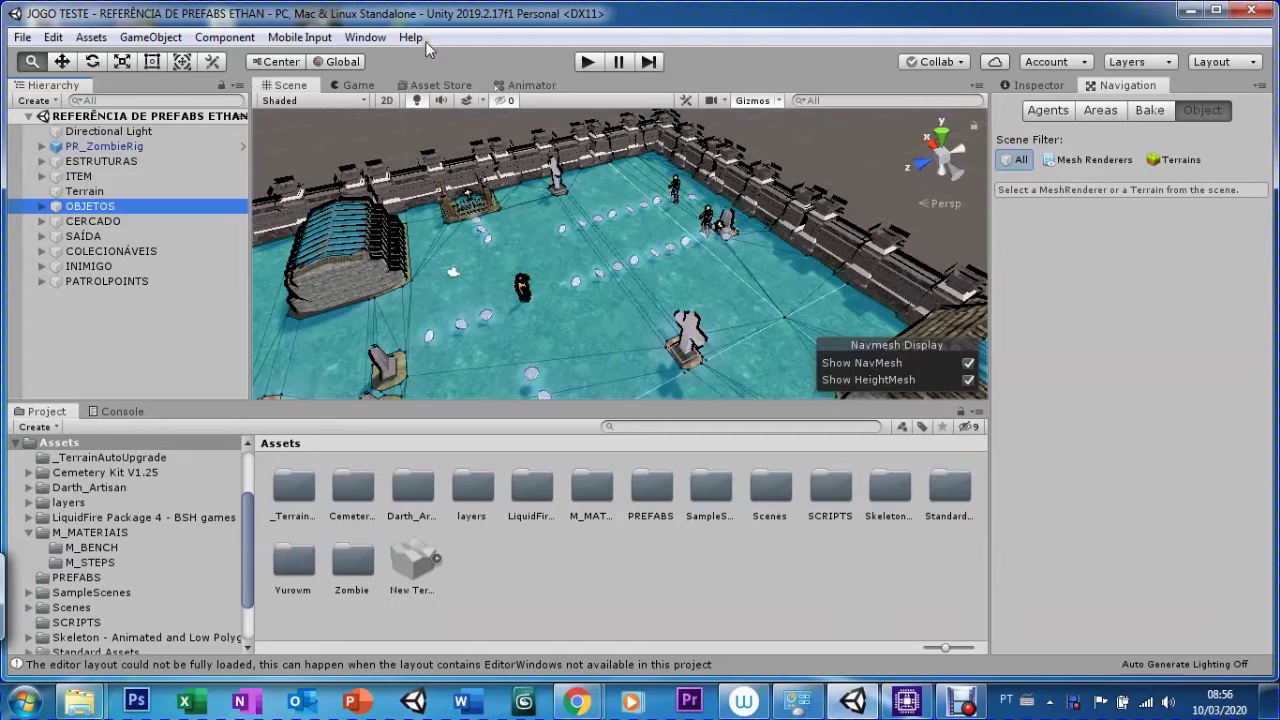
{"action": "left_click", "coordinate": [1215, 12]}
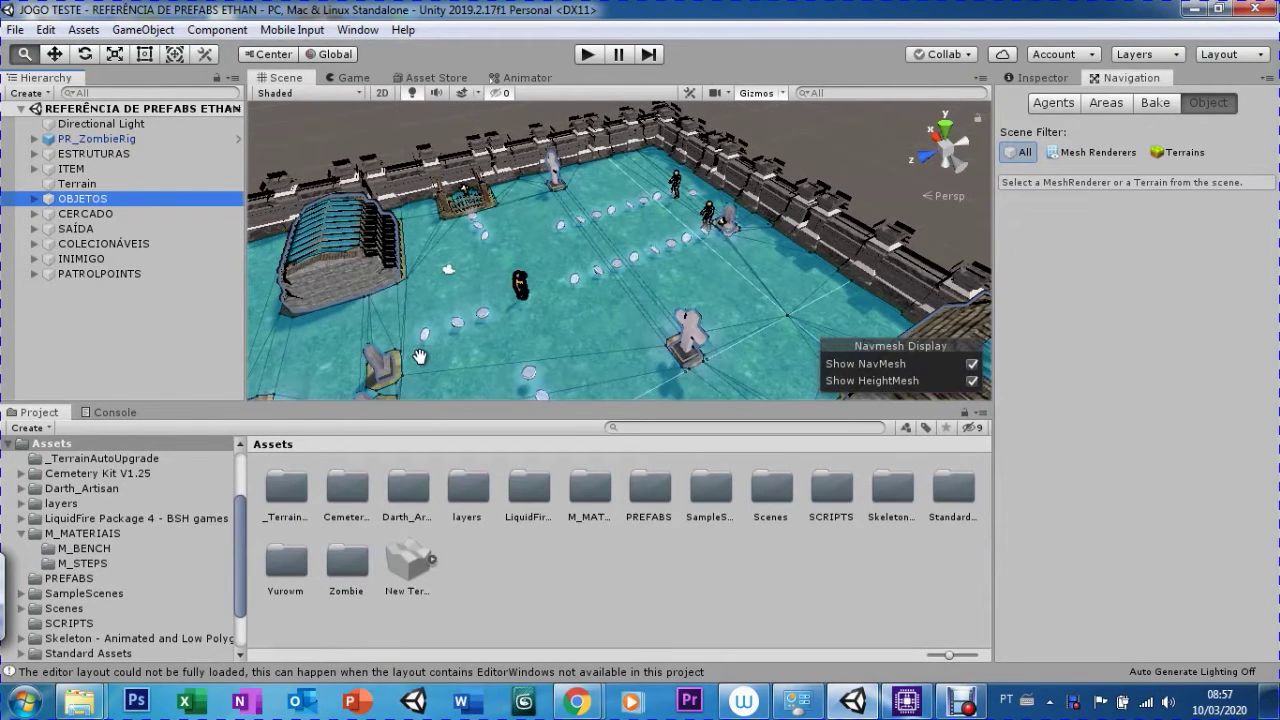
{"action": "key", "text": "w"}
{"action": "left_click", "coordinate": [390, 375]}
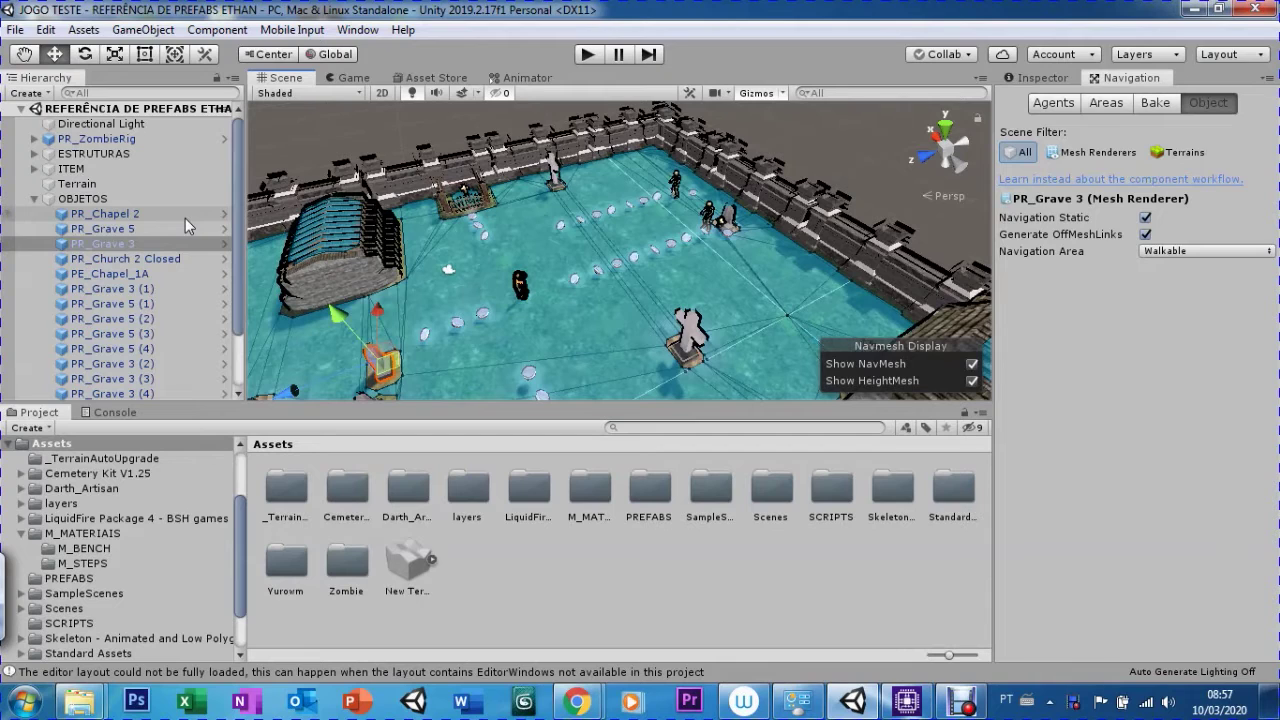
Duplicate PR_Grave 3 and move the copy into the open ground
{"action": "key", "text": "ctrl+d"}
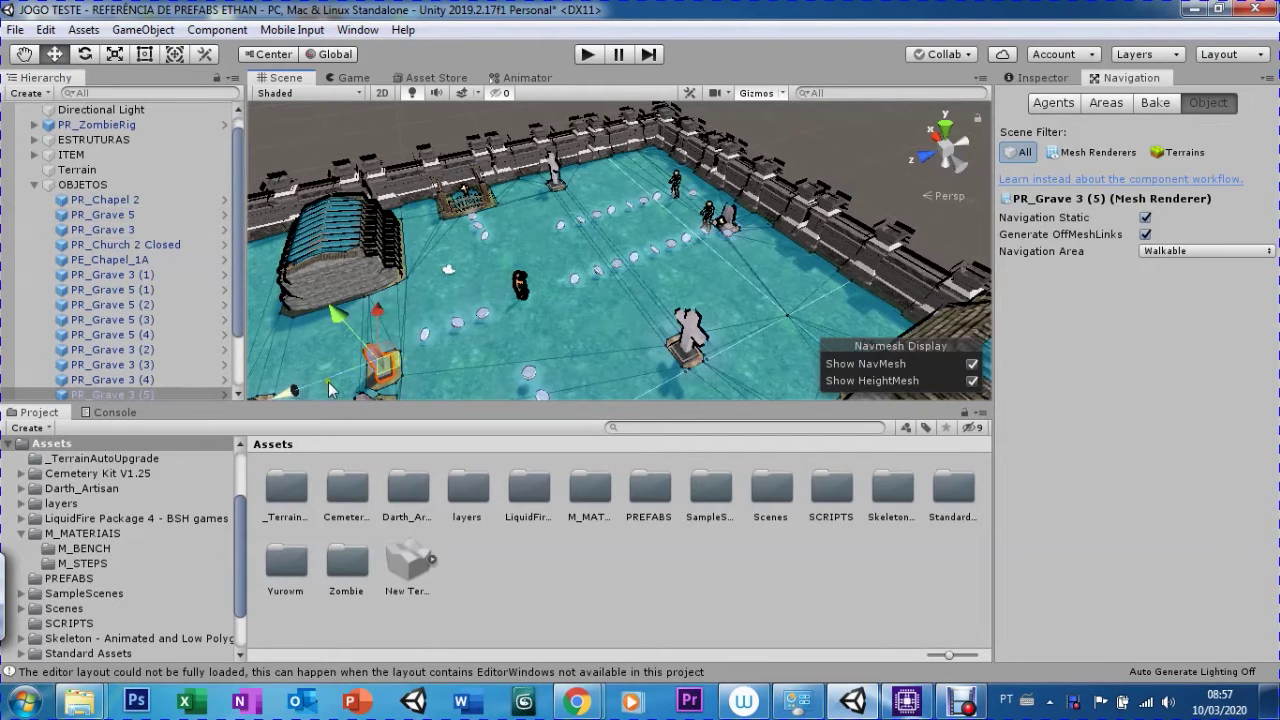
{"action": "left_click_drag", "start_coordinate": [378, 362], "coordinate": [600, 258]}
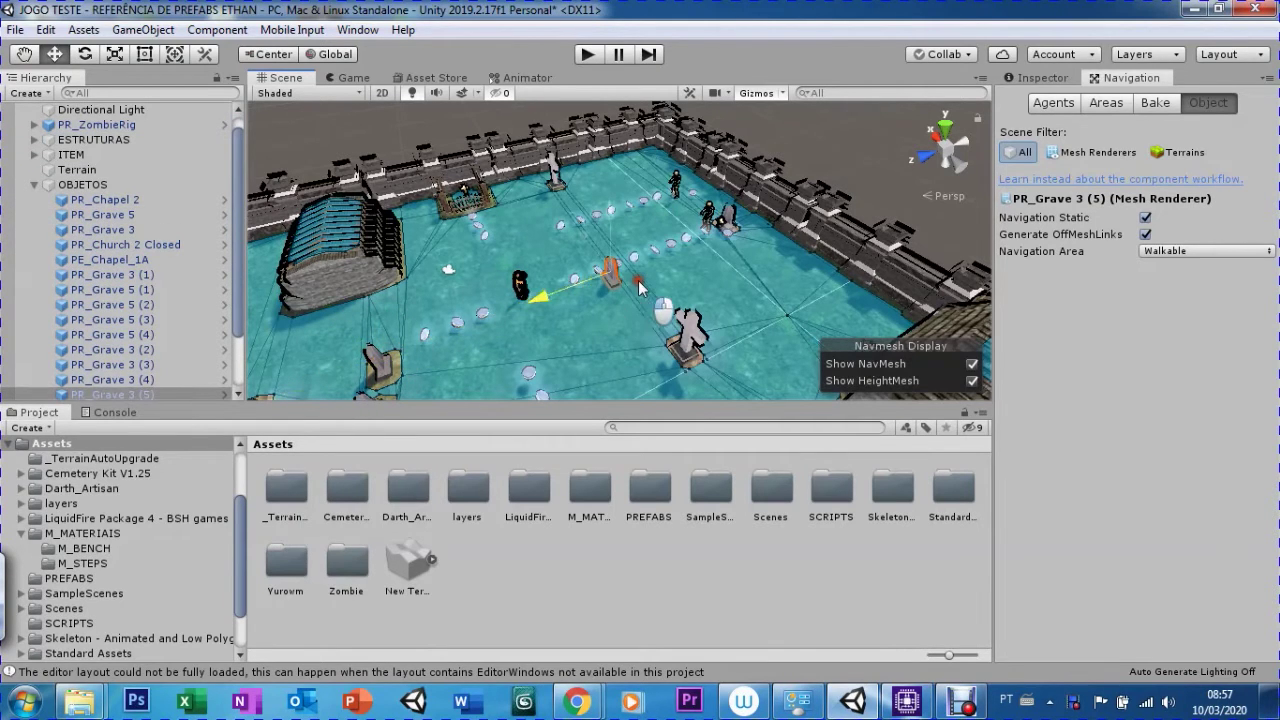
{"action": "left_click_drag", "start_coordinate": [600, 258], "coordinate": [594, 253]}
{"action": "key", "text": "f"}
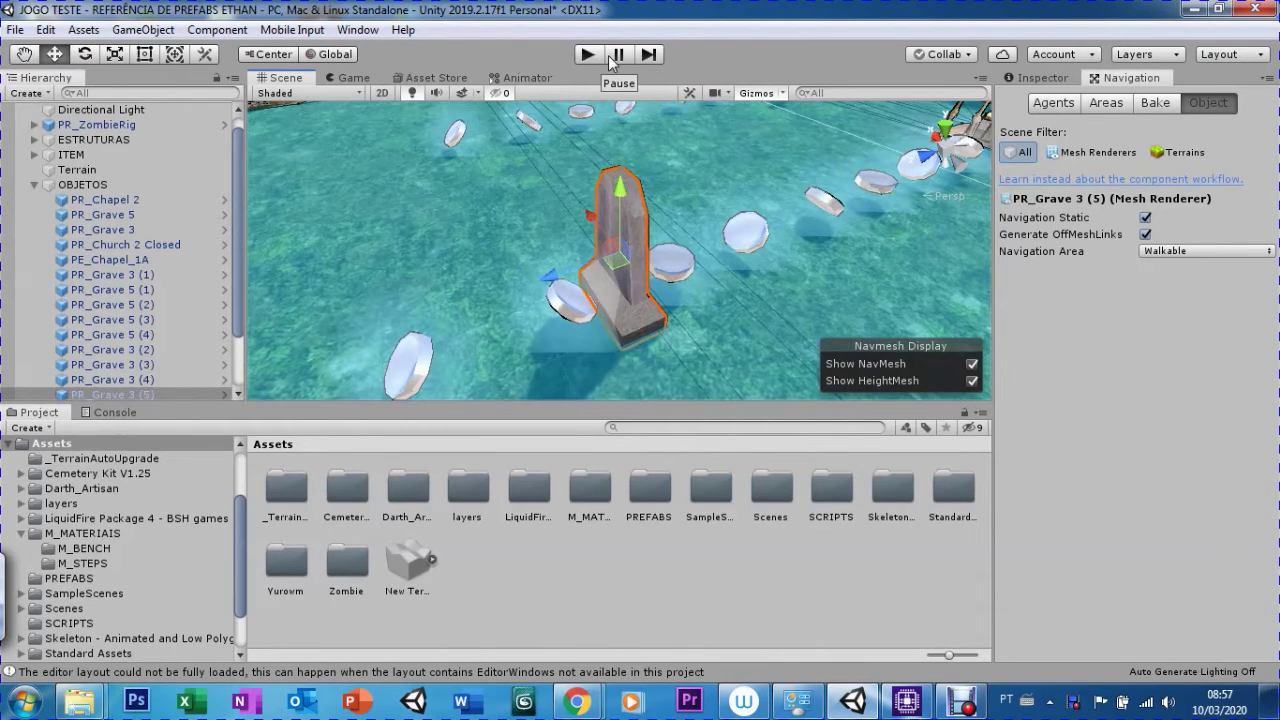
Tip the copy over to X rotation -183.5 and sink it lower into the ground
{"action": "key", "text": "e"}
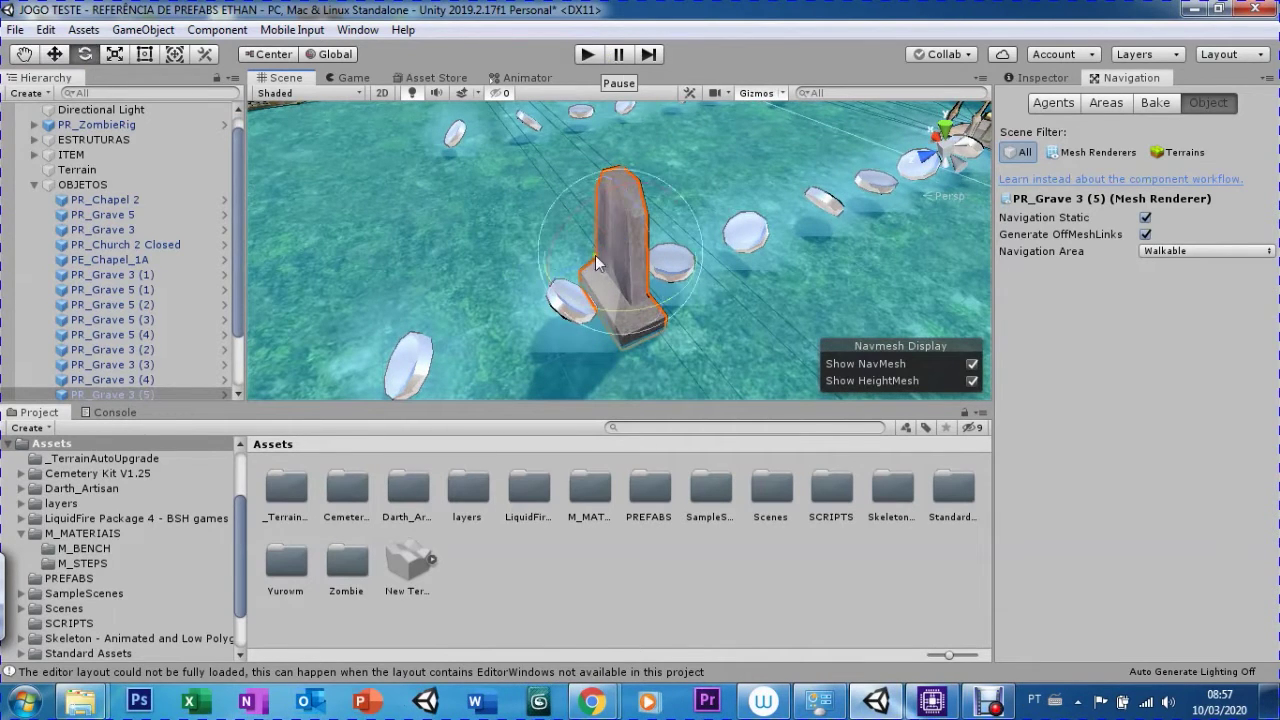
{"action": "left_click_drag", "start_coordinate": [569, 232], "coordinate": [846, 90]}
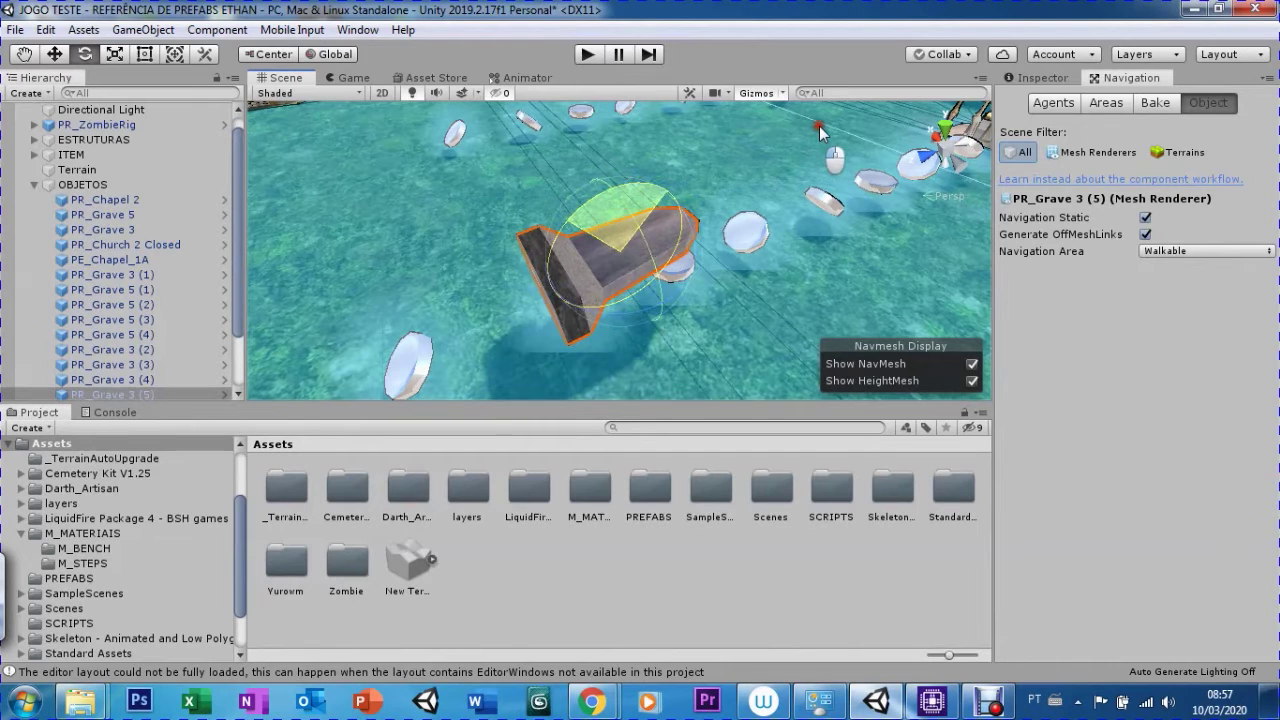
{"action": "key", "text": "w"}
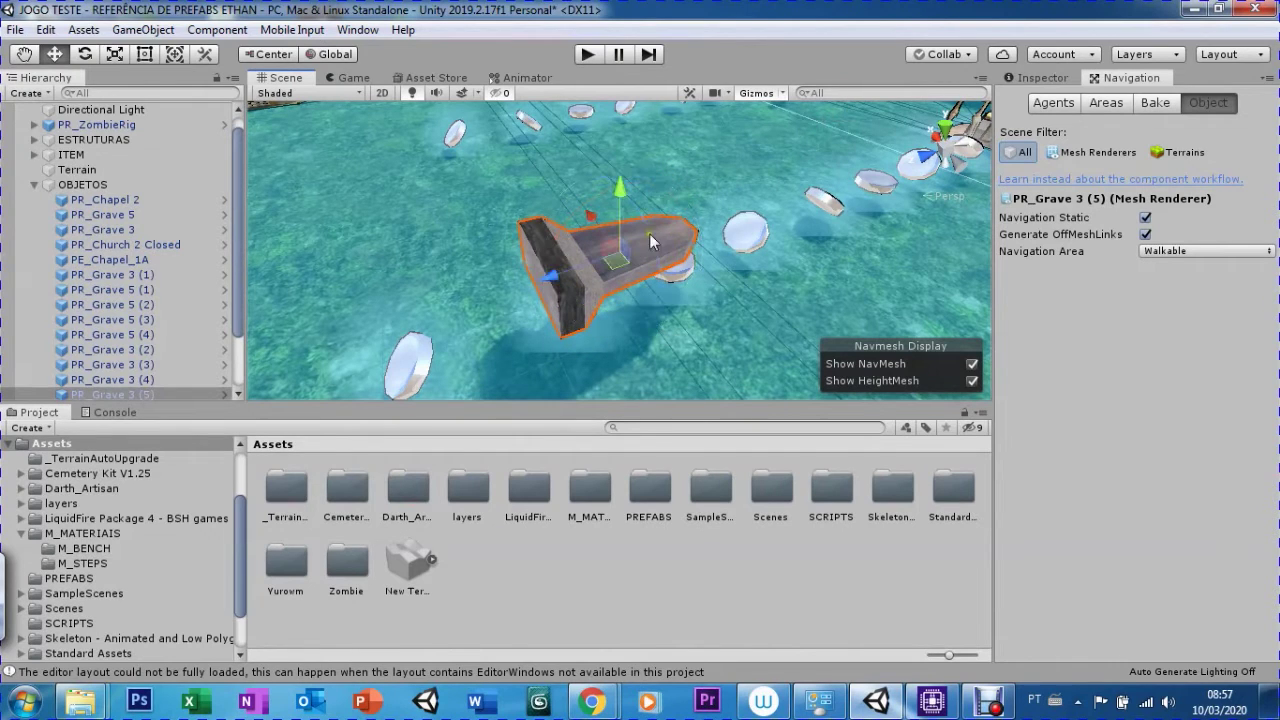
{"action": "left_click_drag", "start_coordinate": [620, 192], "coordinate": [617, 251]}
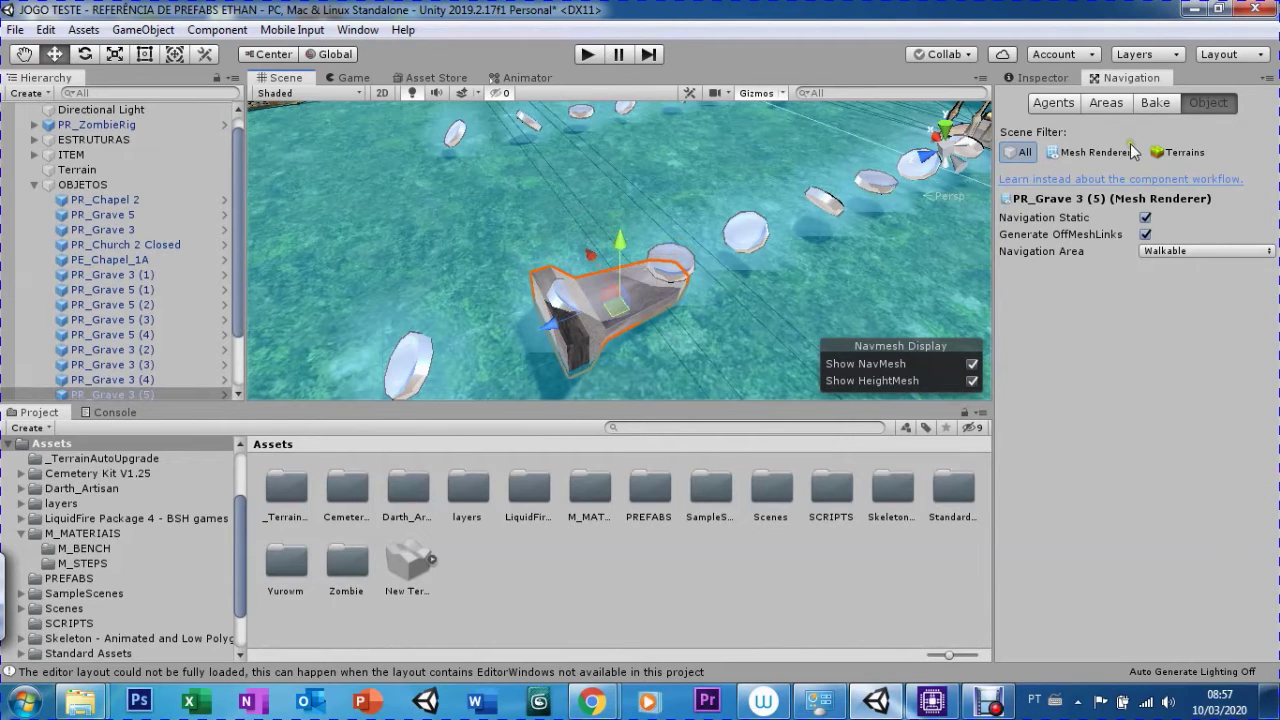
{"action": "left_click", "coordinate": [1045, 80]}
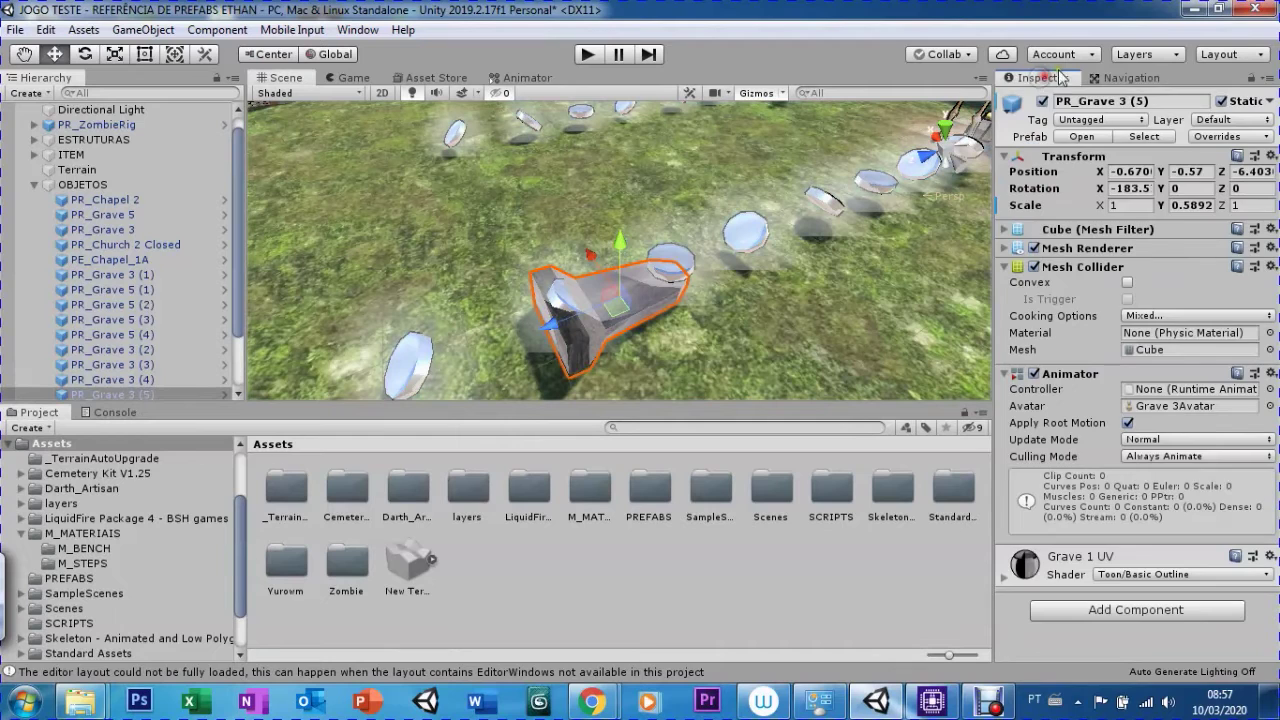
Mark grave copy PR_Grave 3 (5) as Static and Navigation Static
{"action": "left_click", "coordinate": [1220, 101]}
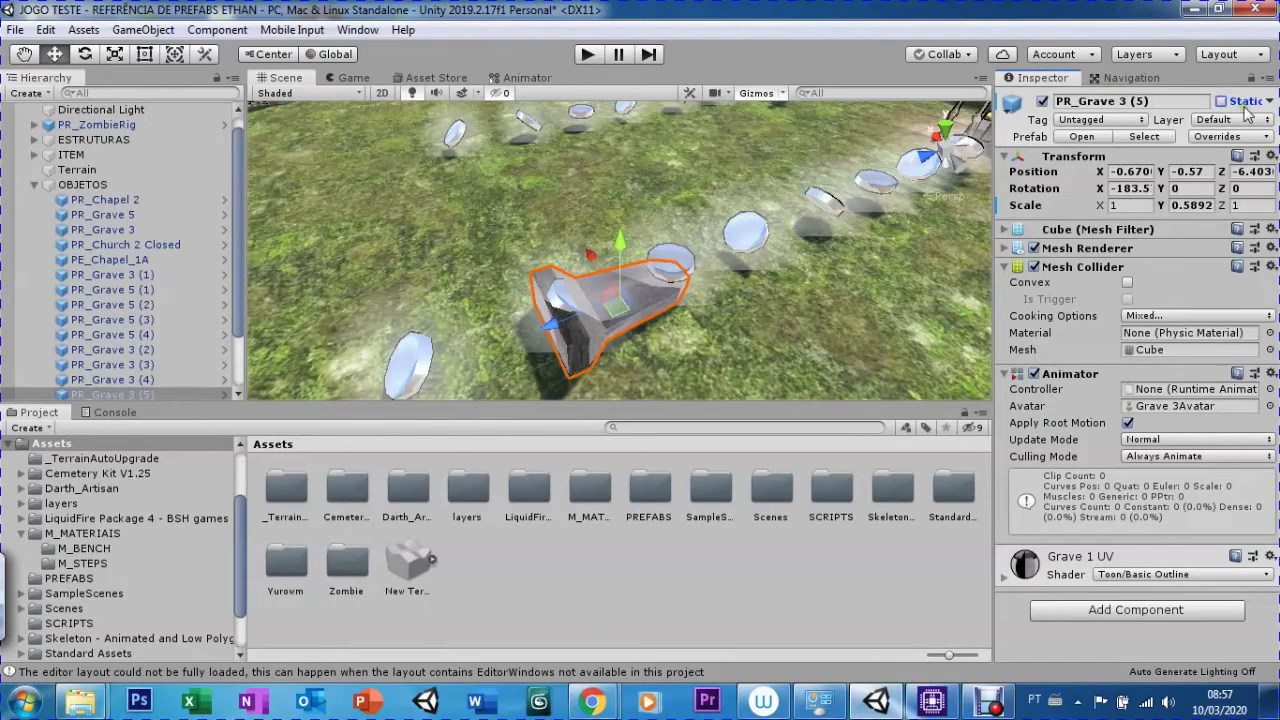
{"action": "left_click", "coordinate": [1110, 78]}
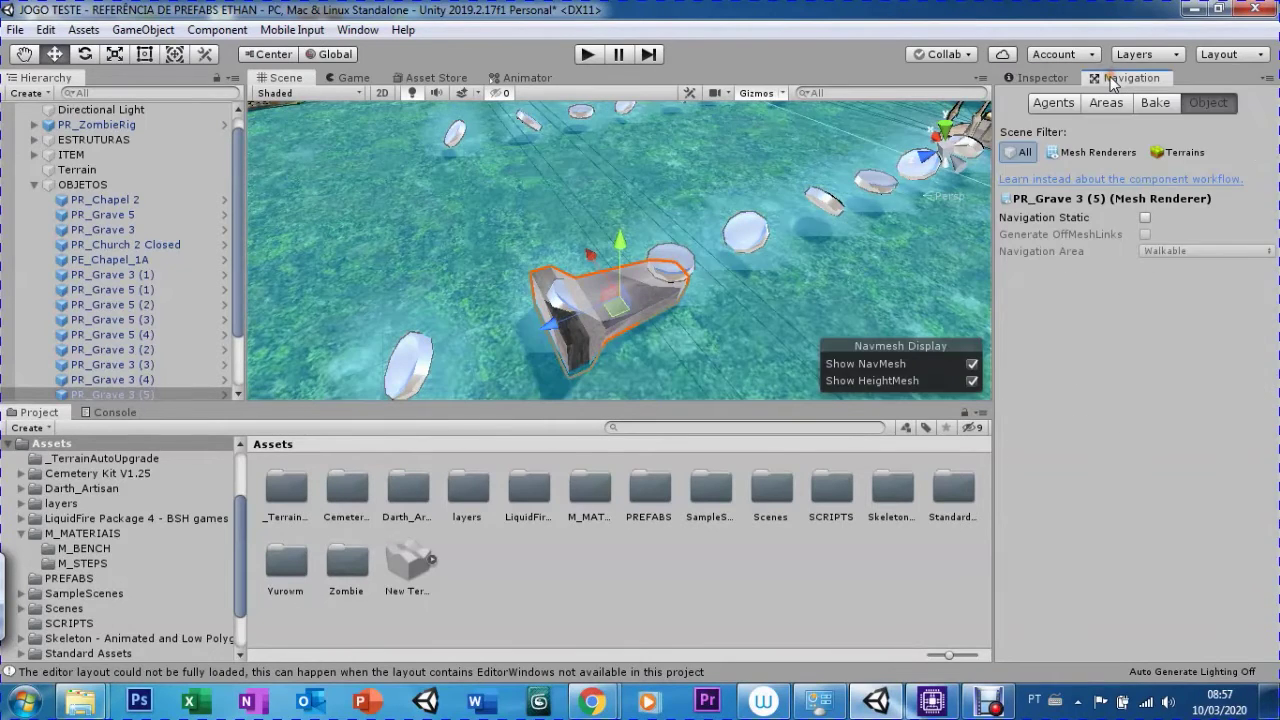
{"action": "left_click", "coordinate": [1145, 220]}
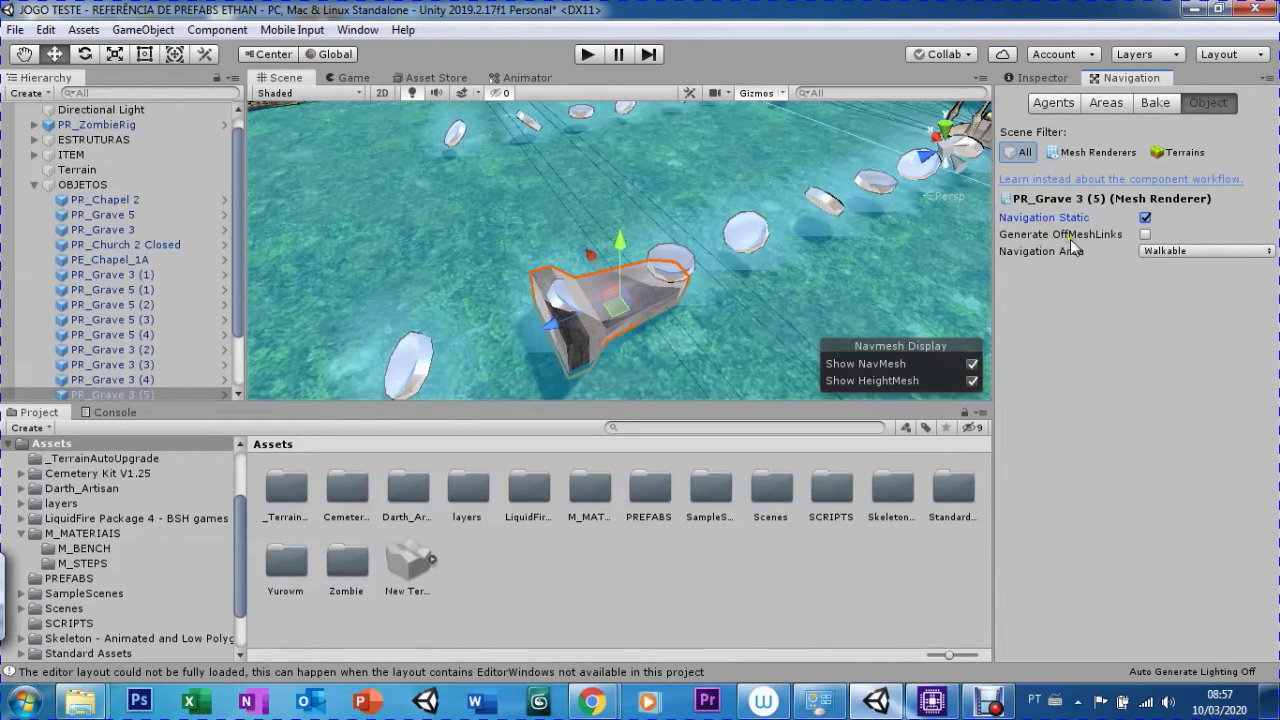
{"action": "left_click", "coordinate": [1040, 78]}
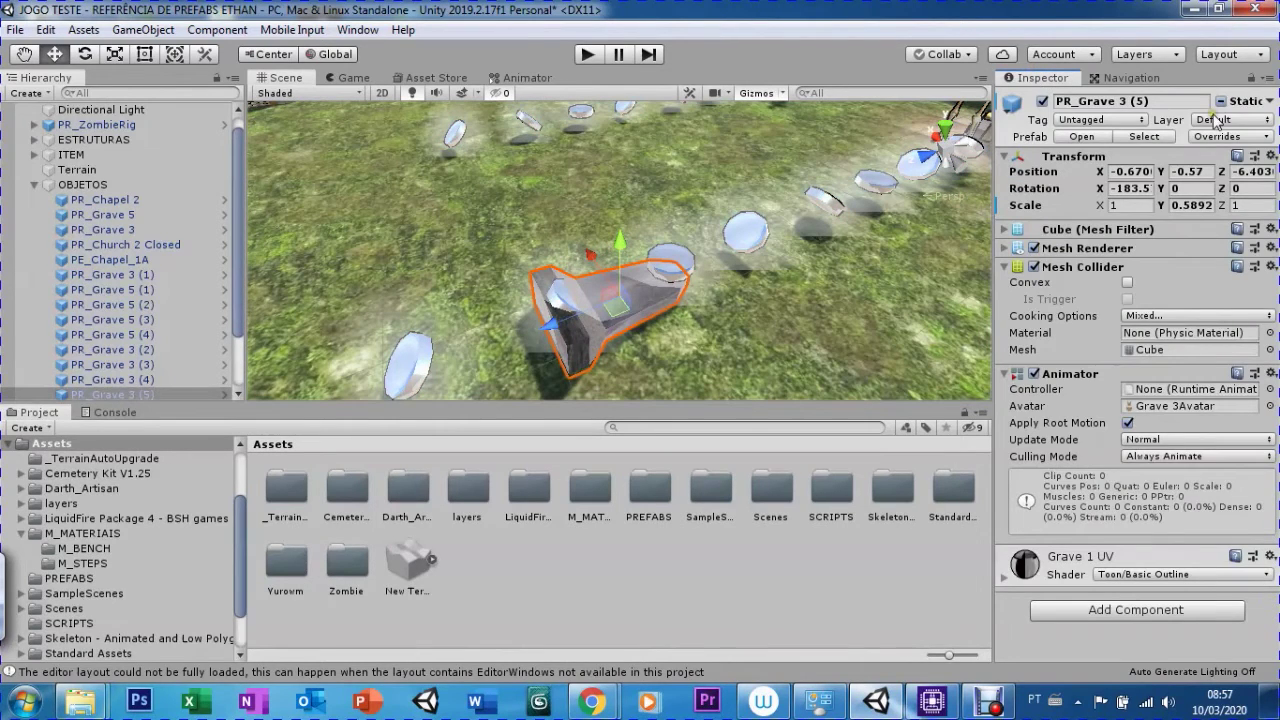
{"action": "left_click", "coordinate": [1221, 101]}
Keep PR_Grave 3 (5)'s navigation area set to Walkable
{"action": "left_click", "coordinate": [1117, 80]}
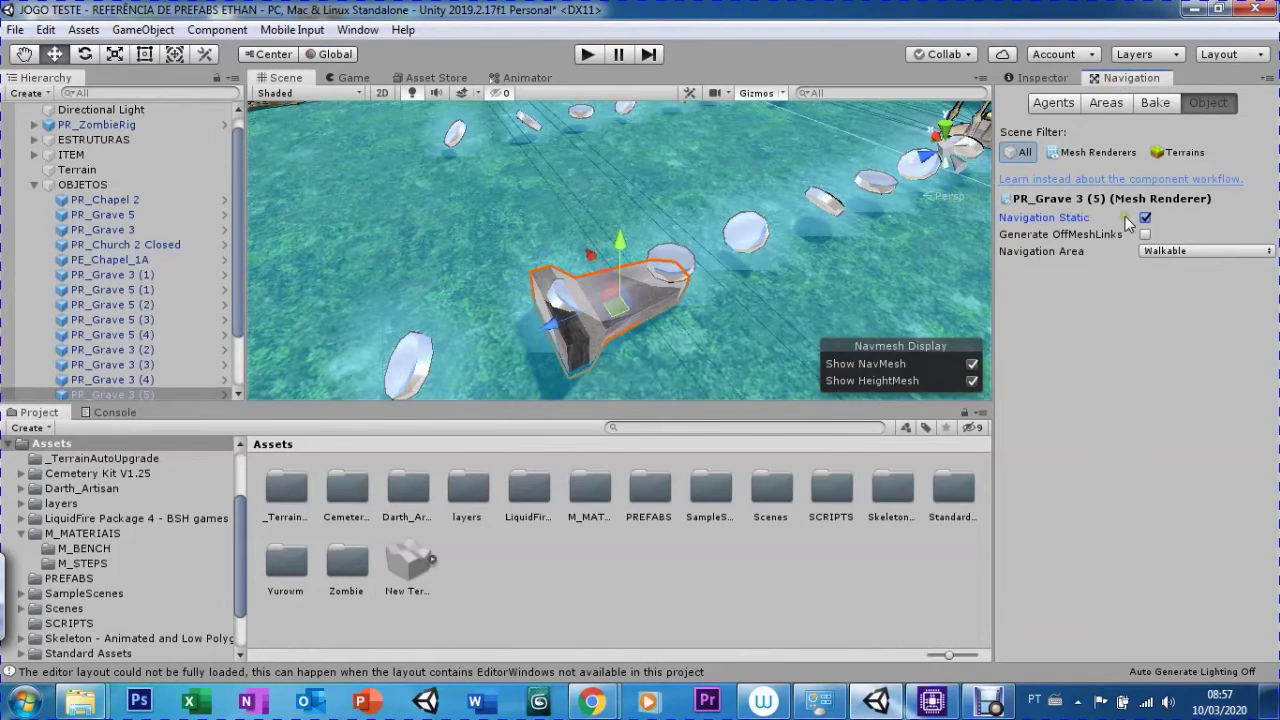
{"action": "left_click", "coordinate": [1160, 253]}
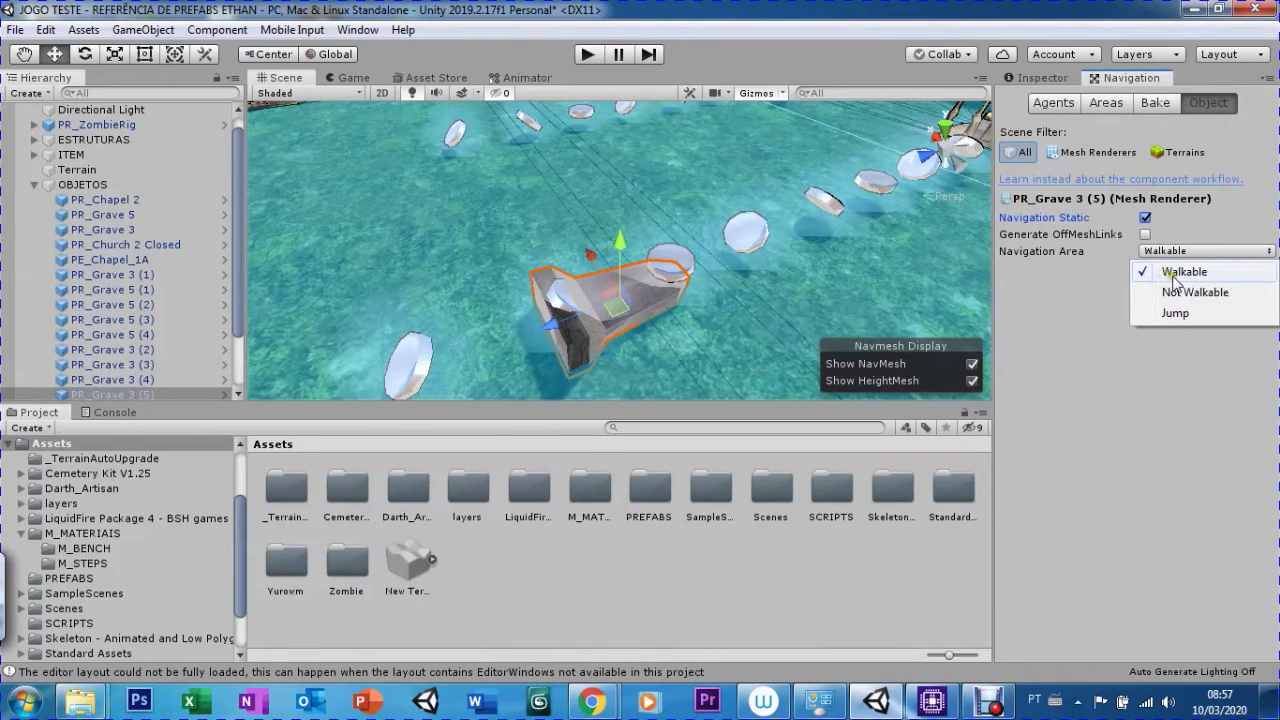
{"action": "left_click", "coordinate": [1182, 274]}
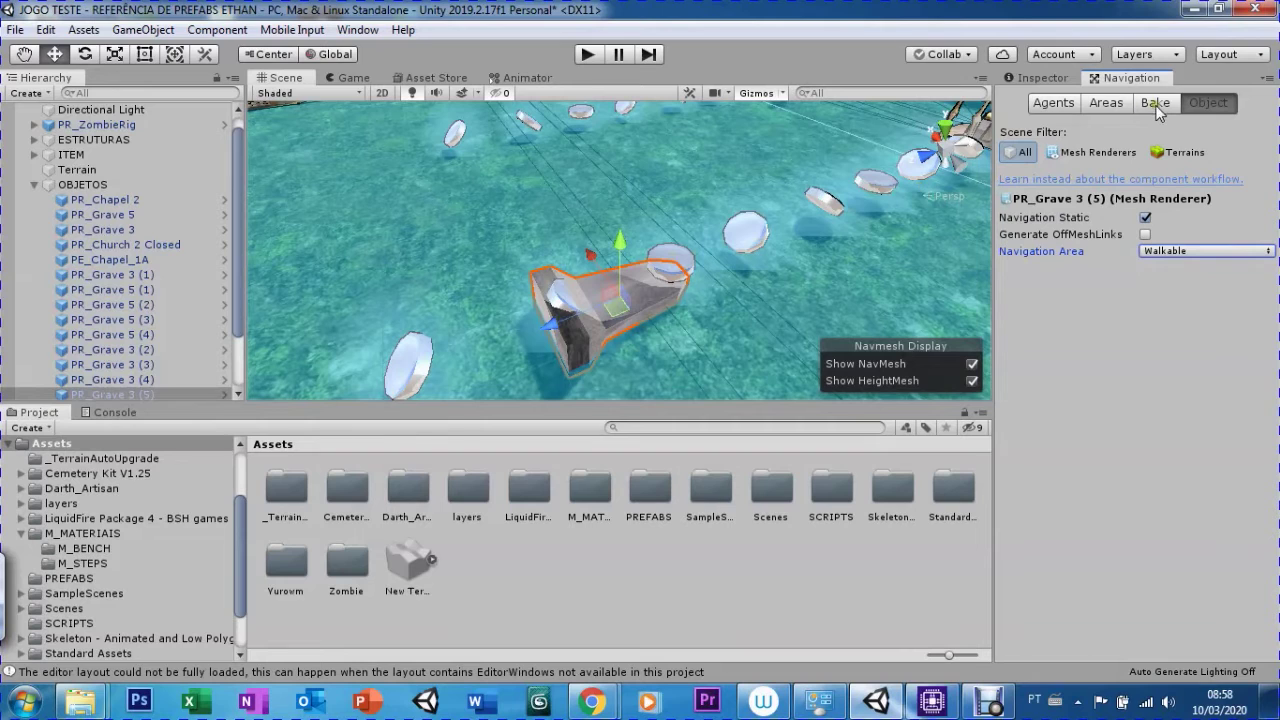
{"action": "left_click", "coordinate": [1155, 103]}
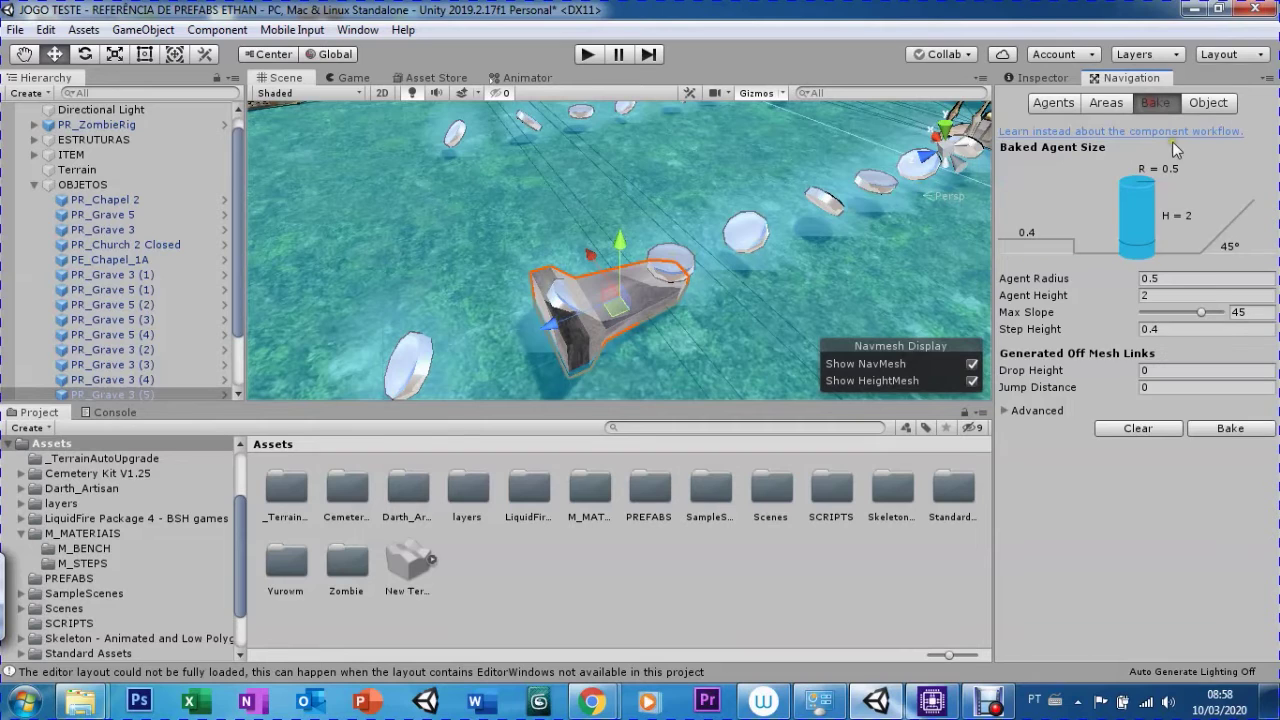
Bake the navmesh including the grave ramp and inspect the ground around it
{"action": "left_click", "coordinate": [1222, 426]}
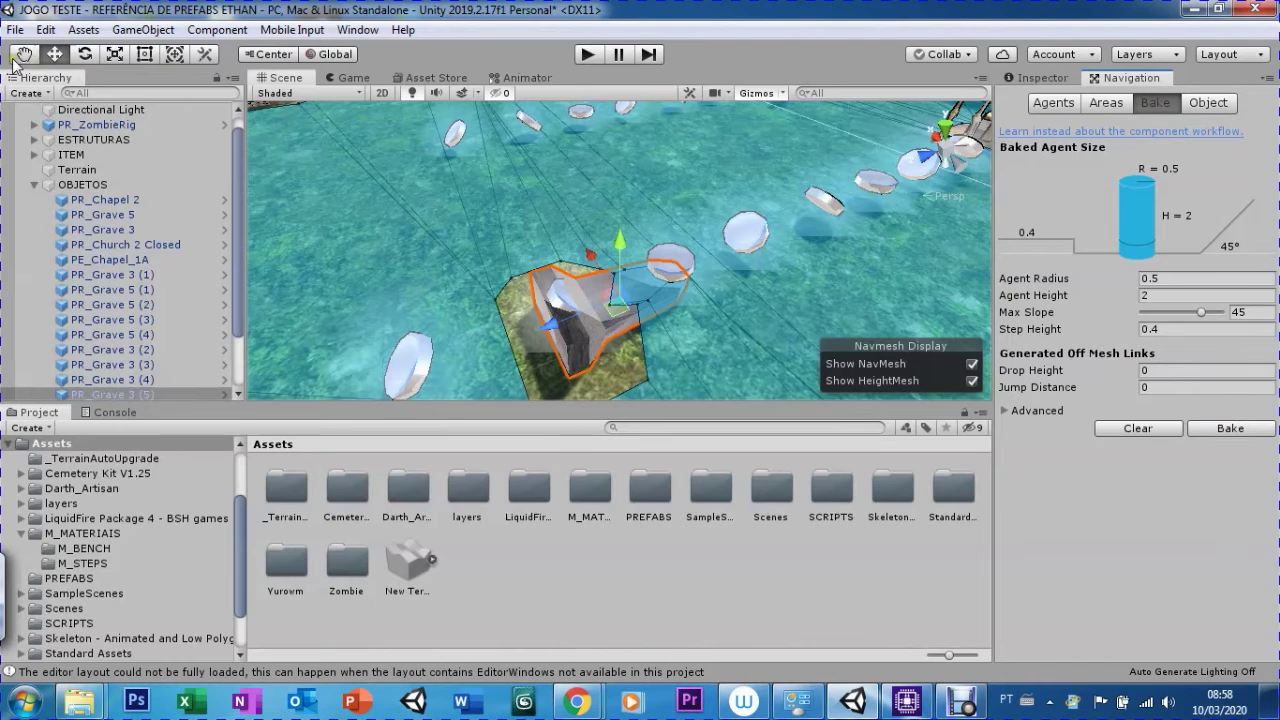
{"action": "scroll", "coordinate": [474, 230], "scroll_direction": "down", "scroll_amount": 5}
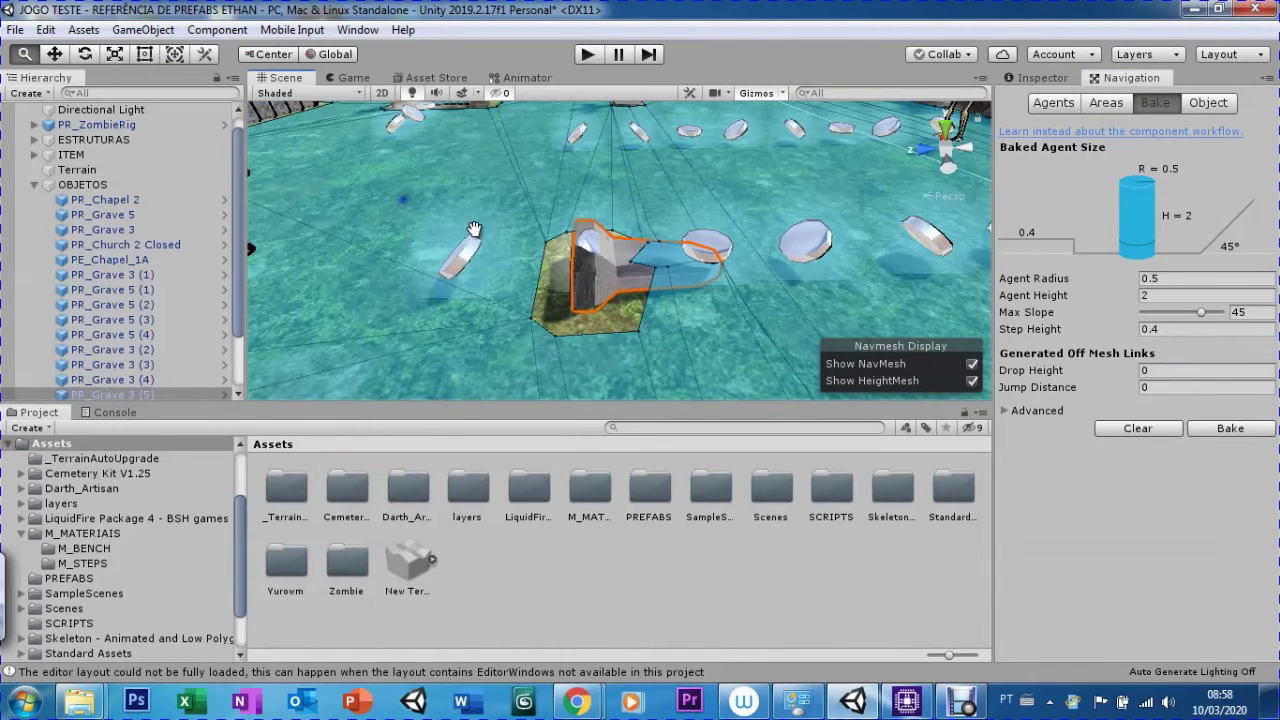
{"action": "left_click_drag", "start_coordinate": [612, 313], "coordinate": [552, 207]}
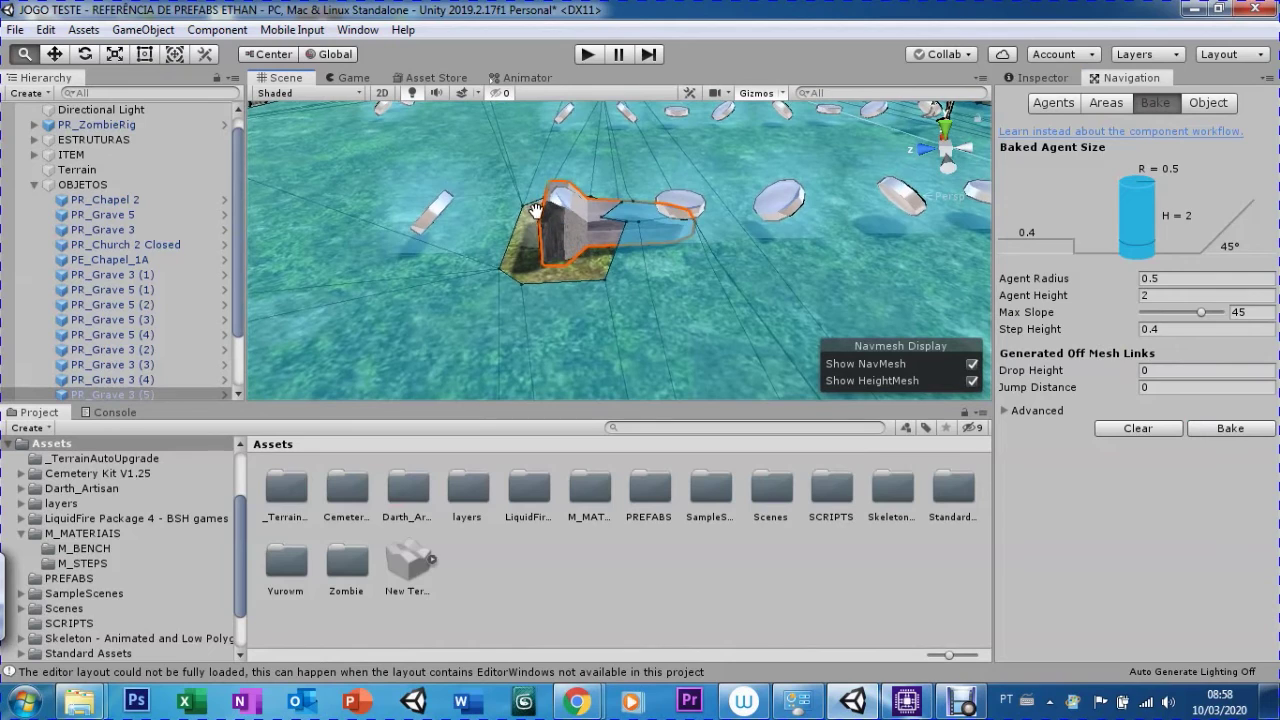
Set Step Height to 0.8 and rebake the navmesh
{"action": "left_click", "coordinate": [1160, 330]}
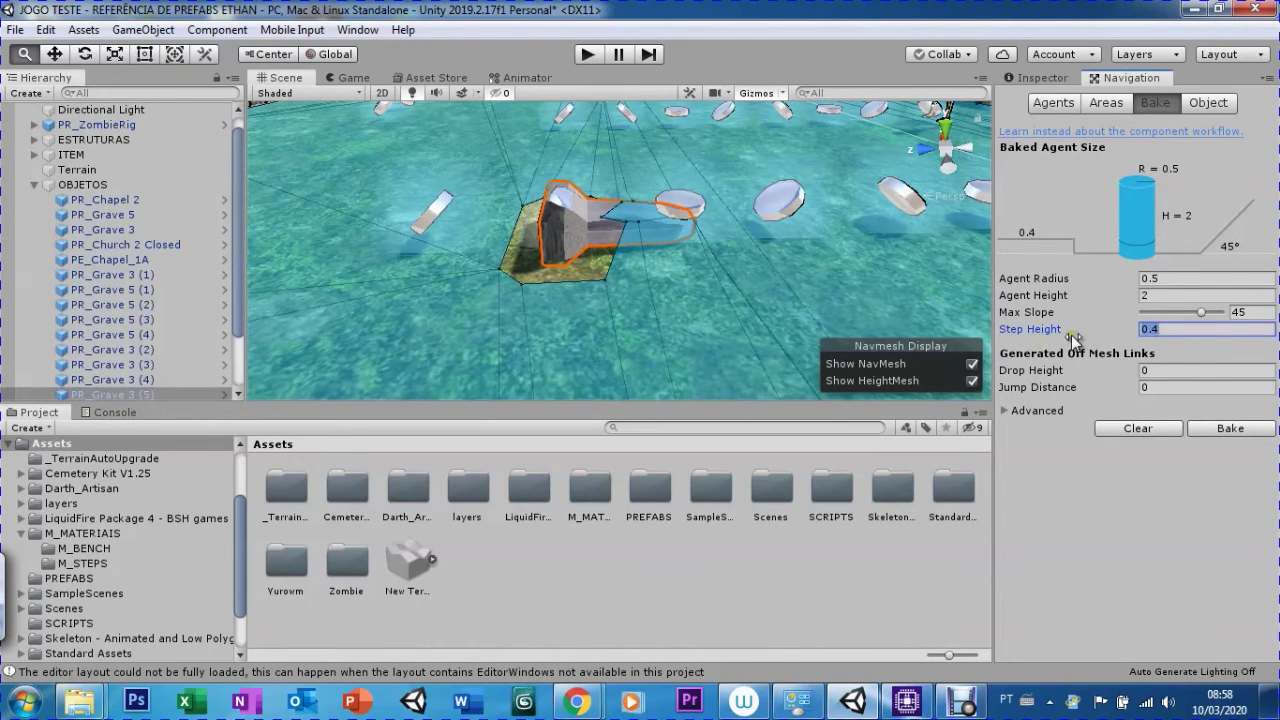
{"action": "type", "text": ".8"}
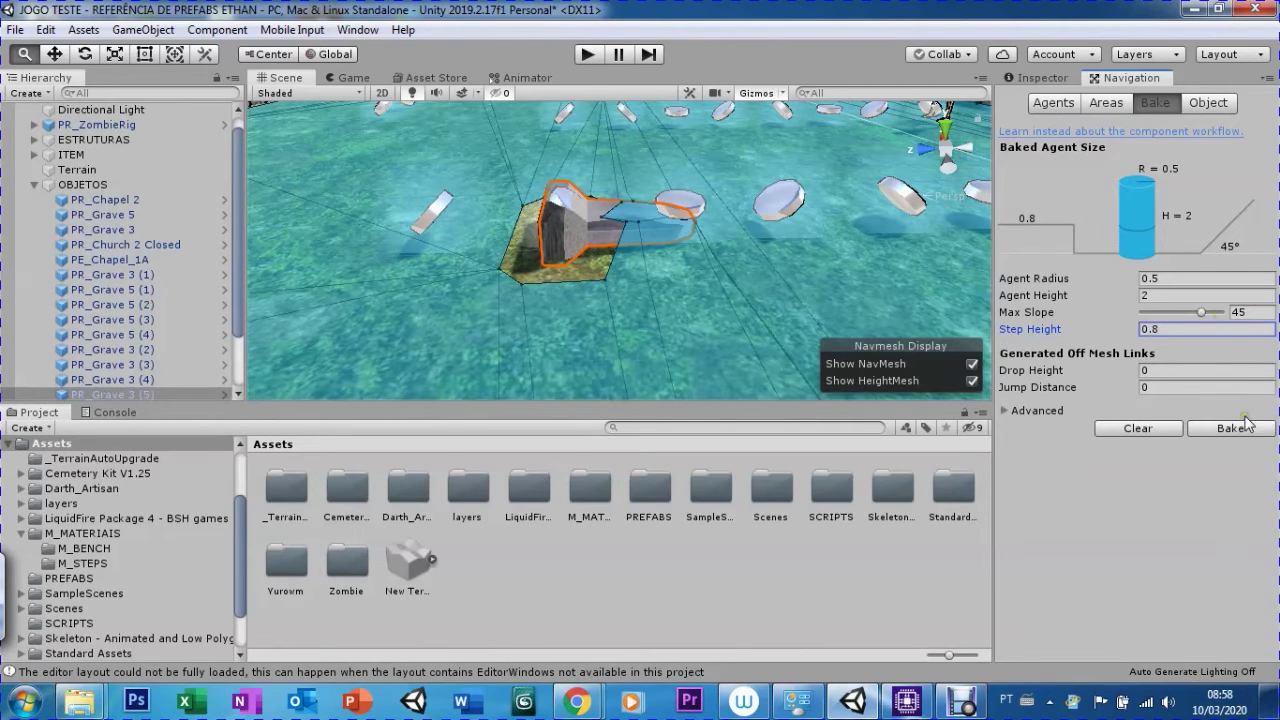
{"action": "left_click", "coordinate": [1223, 430]}
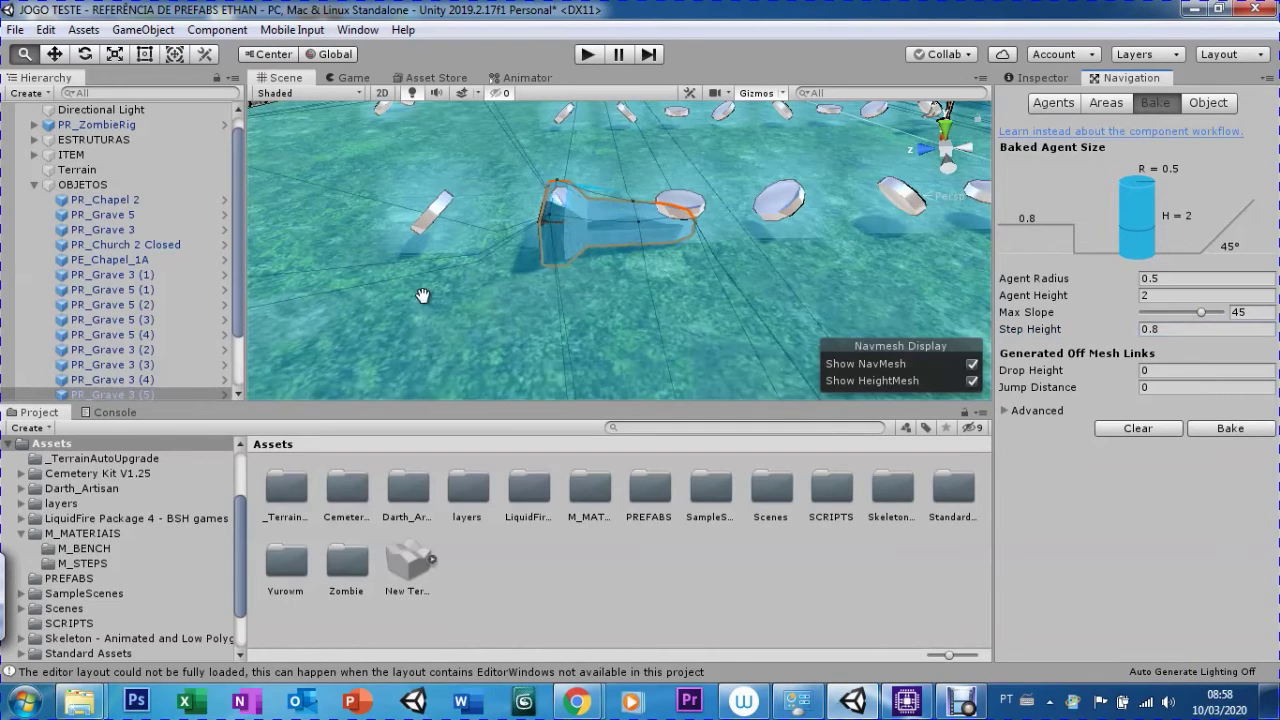
View the ramp from across the cemetery, reopen the Object settings, and start a play test
{"action": "middle_click_drag", "start_coordinate": [424, 298], "coordinate": [739, 275]}
{"action": "mouse_move", "coordinate": [739, 275]}
{"action": "left_mouse_down", "text": "alt"}
{"action": "mouse_move", "coordinate": [565, 275]}
{"action": "mouse_move", "coordinate": [545, 295]}
{"action": "left_mouse_up", "text": "alt"}
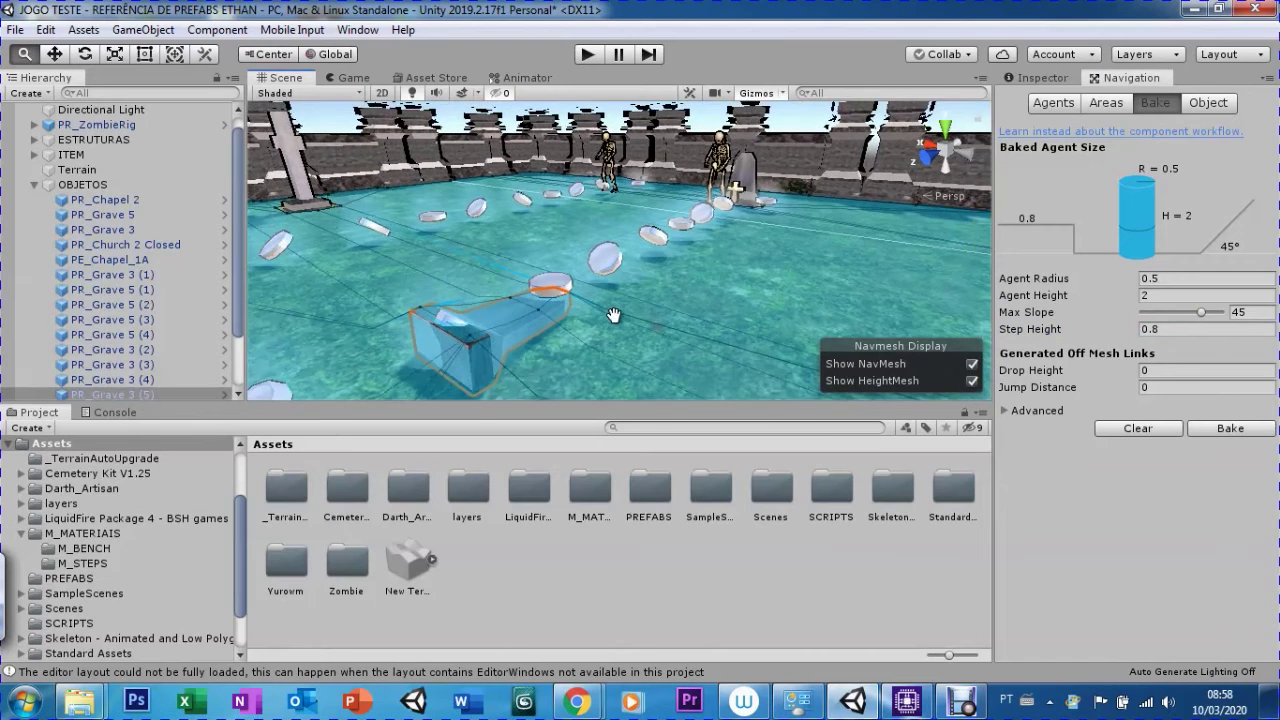
{"action": "scroll", "coordinate": [529, 317], "scroll_direction": "down", "scroll_amount": 5}
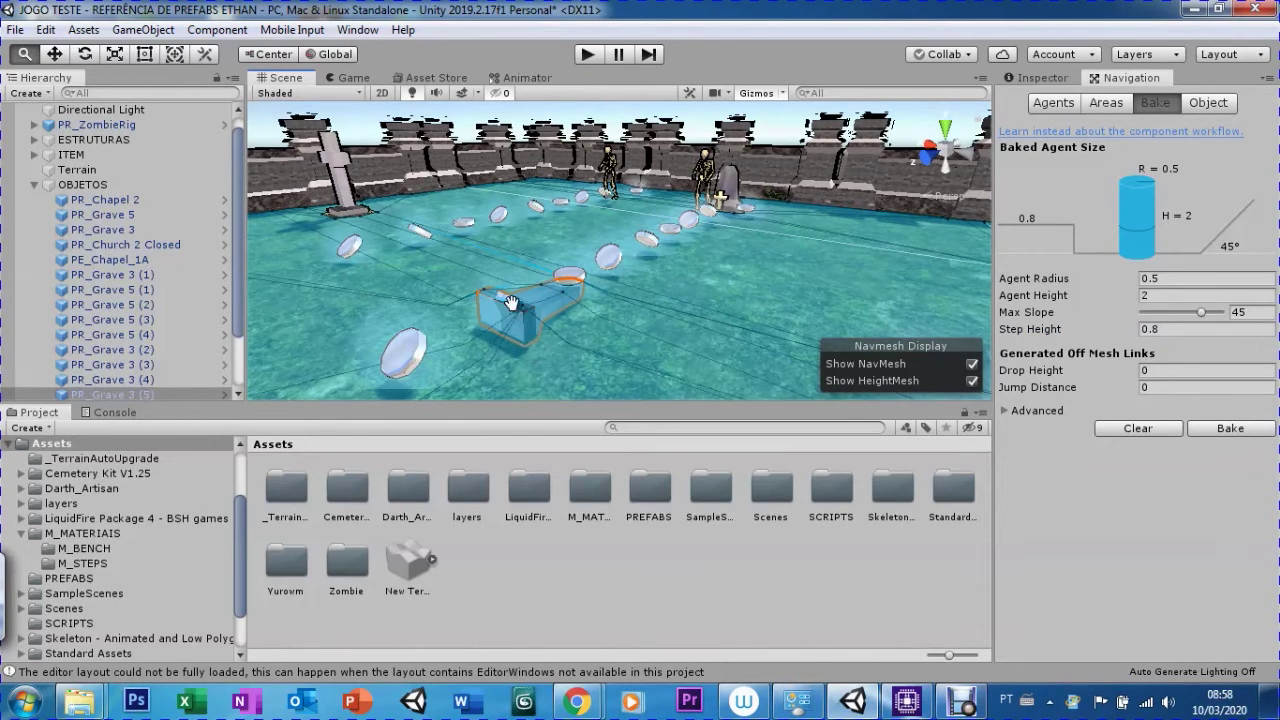
{"action": "left_click", "coordinate": [1205, 104]}
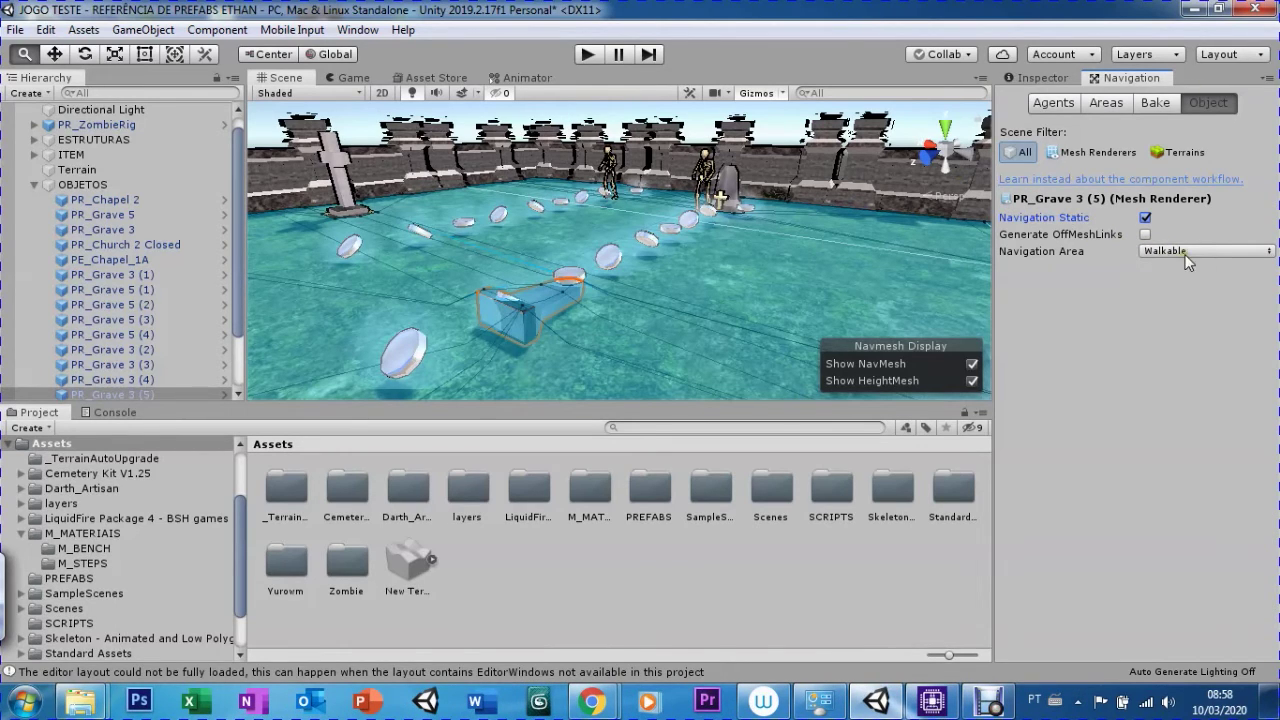
{"action": "left_click", "coordinate": [588, 55]}
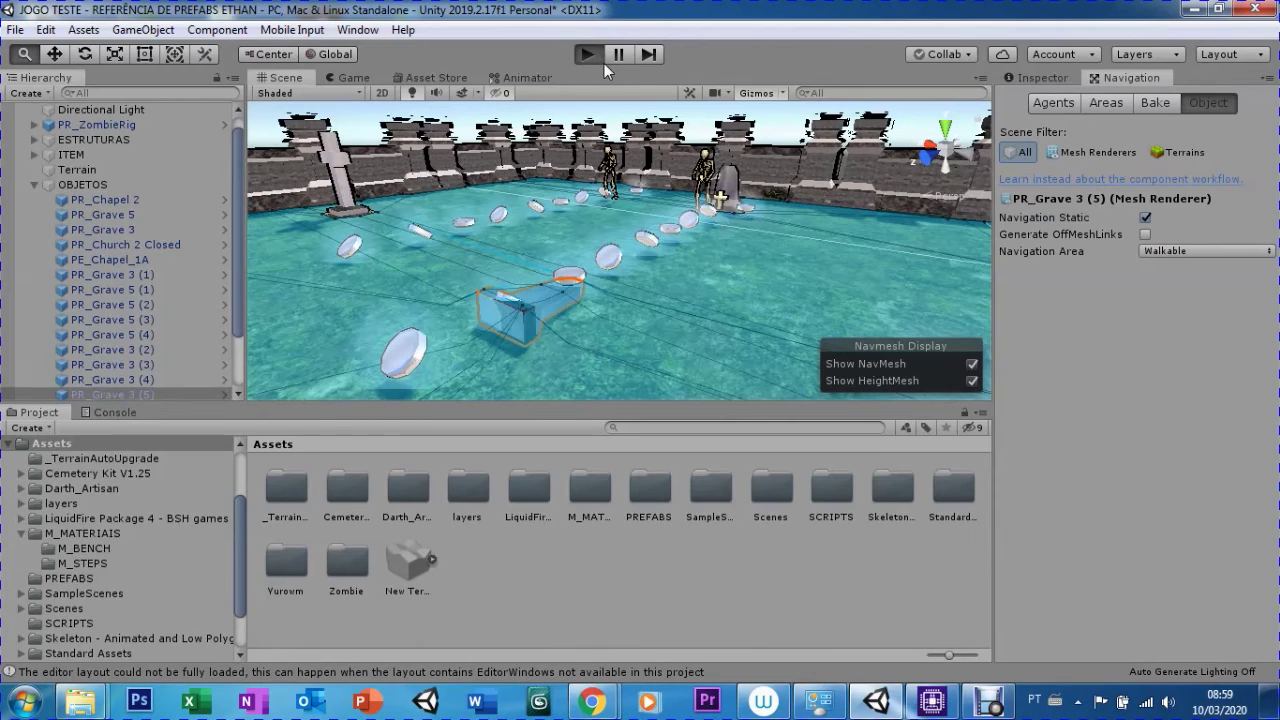
Enter Play mode to test the cemetery scene with the player character and patrolling skeletons
{"action": "left_click", "coordinate": [604, 63]}
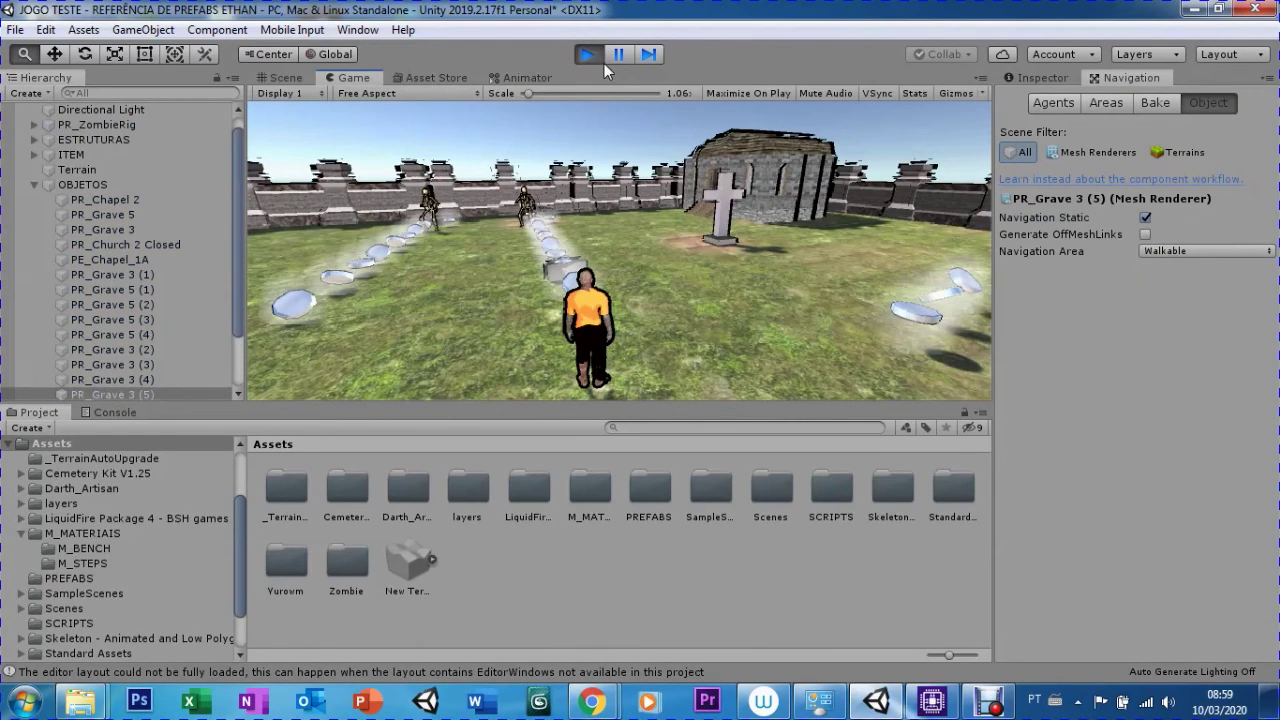